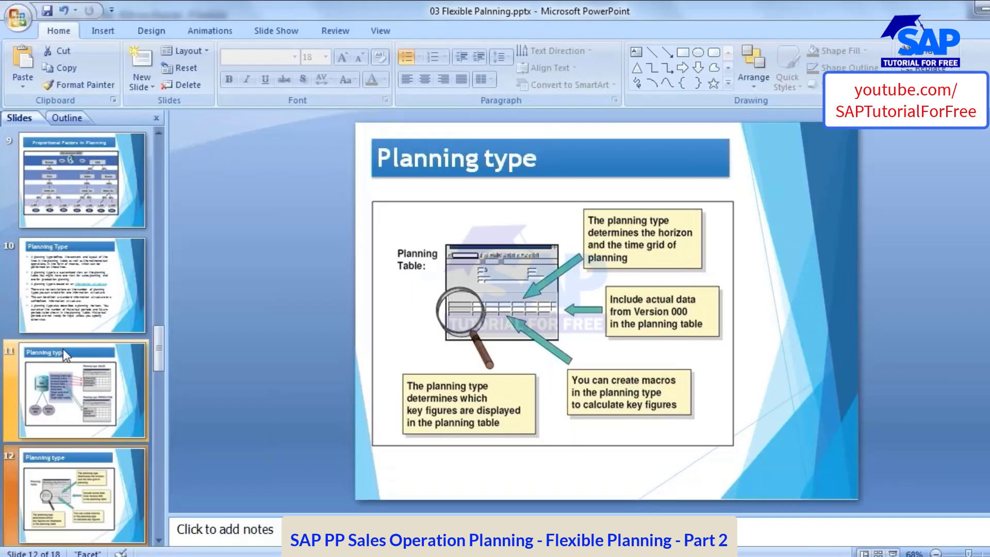
# Switch to the Flexible Planning presentation and examine the process flow slide for the transaction that creates planning types and macros
pyautogui.scroll(10, 63, 348)
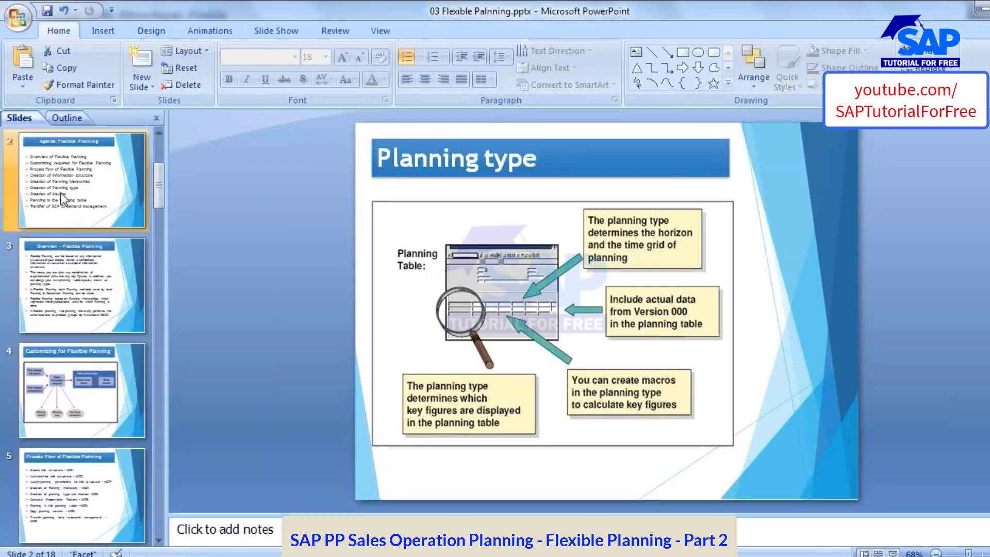
pyautogui.click(63, 206)
pyautogui.click(63, 274)
pyautogui.click(78, 492)
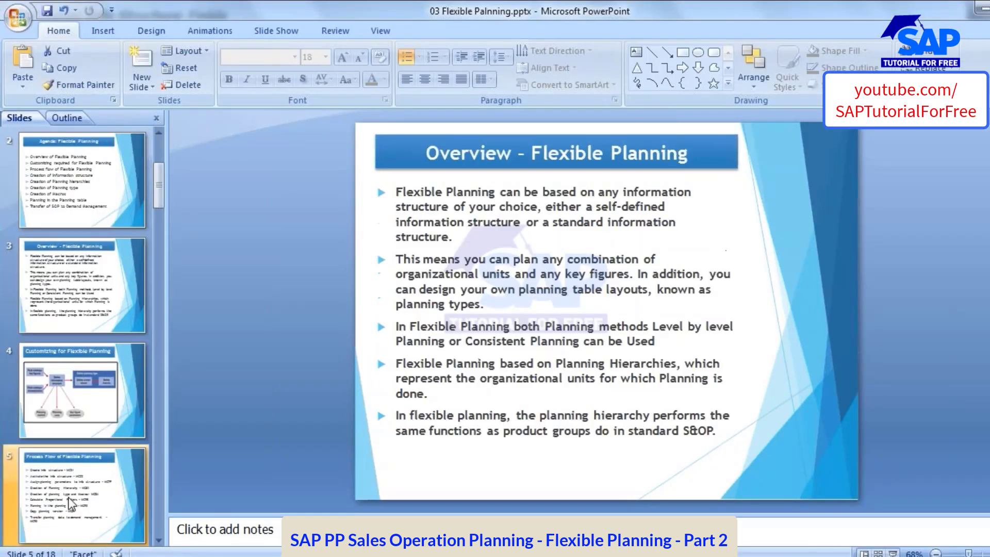
pyautogui.click(668, 304)
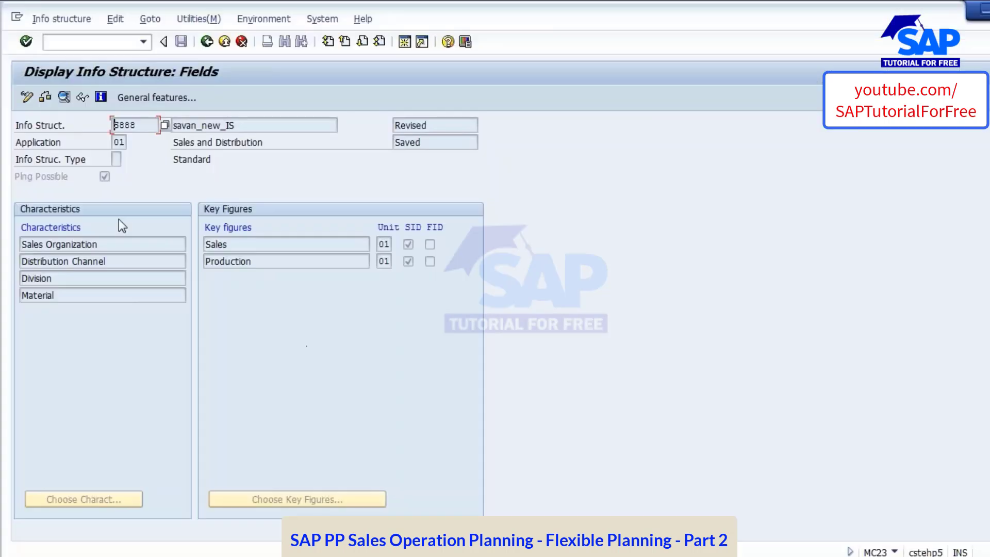
# Return to the SAP info structure session and try to start the planning type transaction from there
pyautogui.click(80, 41)
pyautogui.write('/NMC')
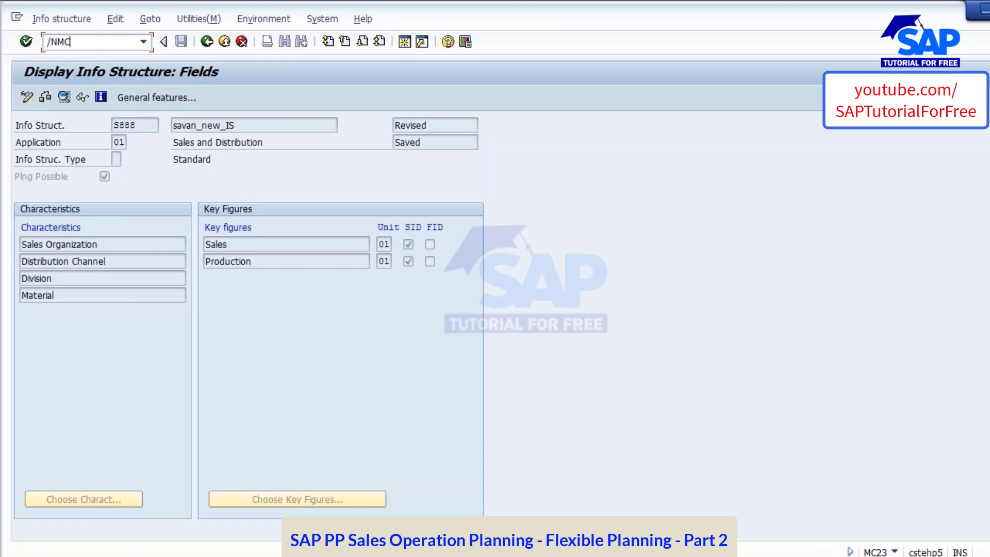
pyautogui.write('24')
pyautogui.press('Return')
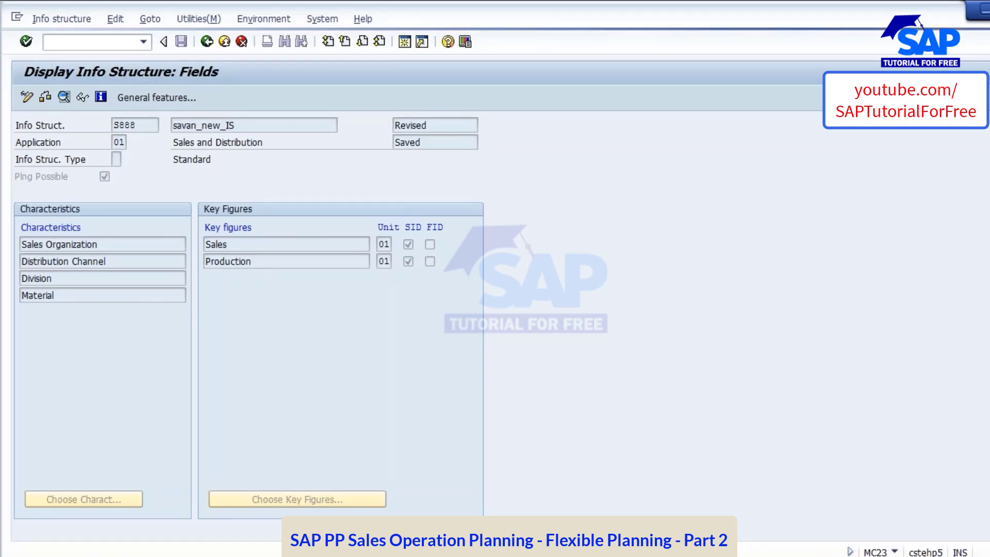
# Switch to SAP Logon and open the logon screen of the VIVANTA IT LABS connection
pyautogui.moveTo(404, 556)
pyautogui.click(135, 489)
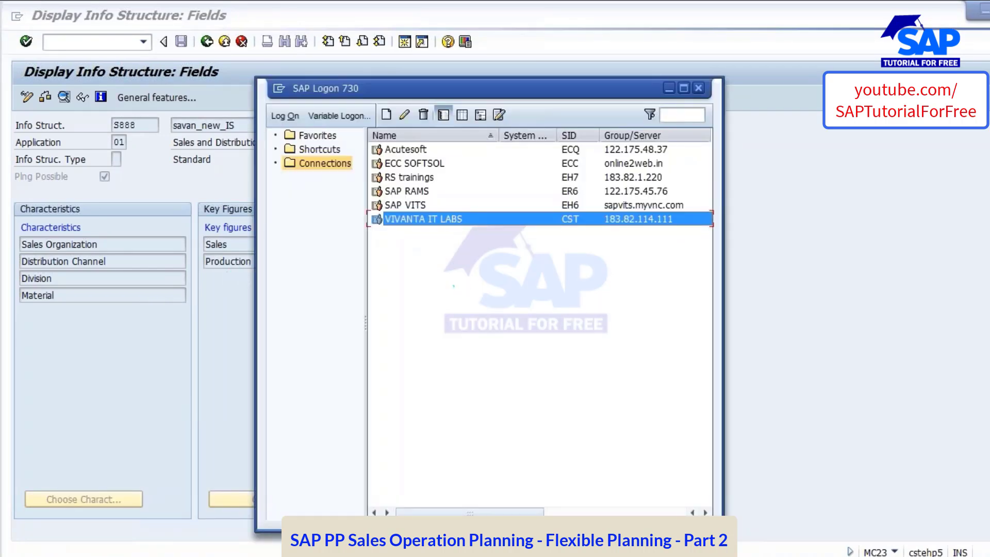
pyautogui.press('Return')
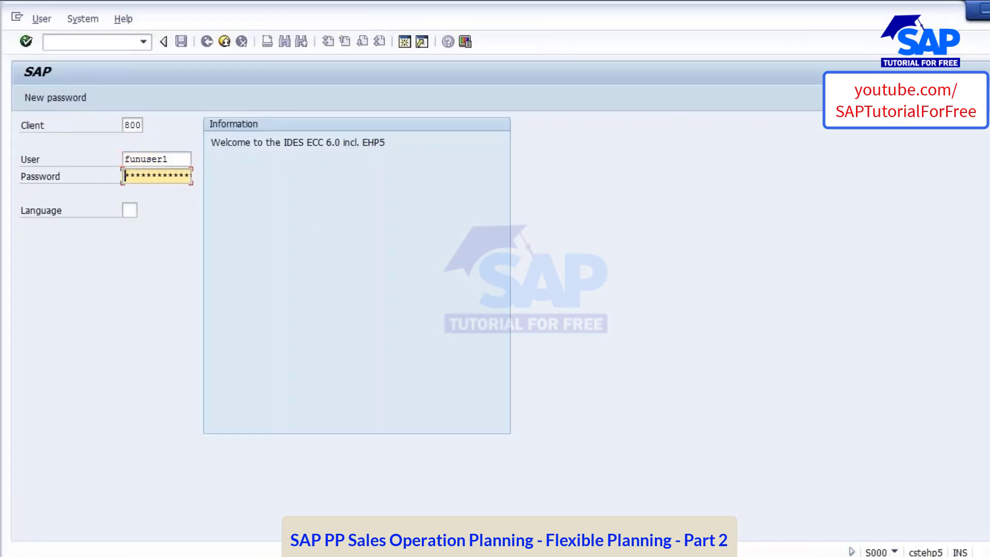
# Start entering the account password and consult the SAP server credentials in the new PP weekday batch_evening.txt notes
pyautogui.press('capslock')
pyautogui.write('***')
pyautogui.click(309, 555)
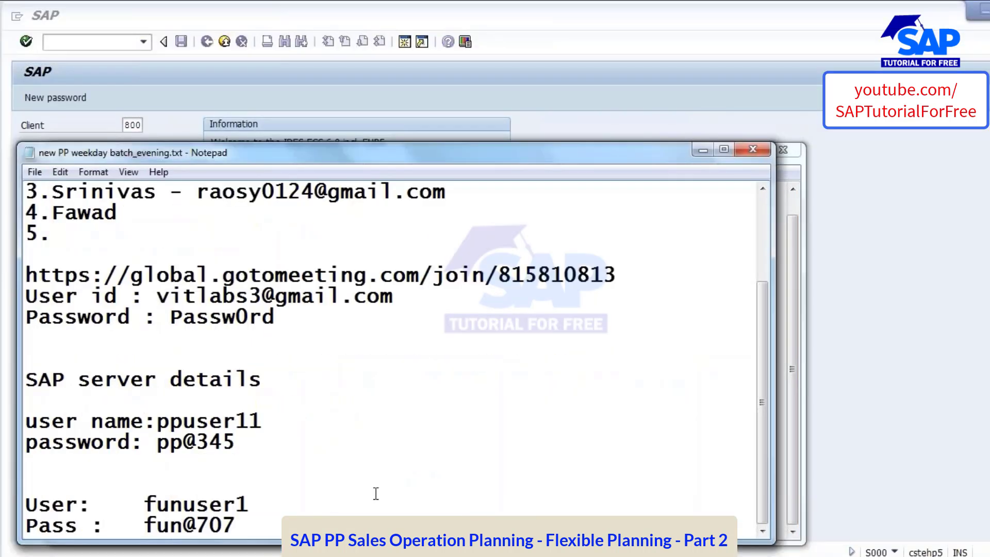
pyautogui.click(375, 494)
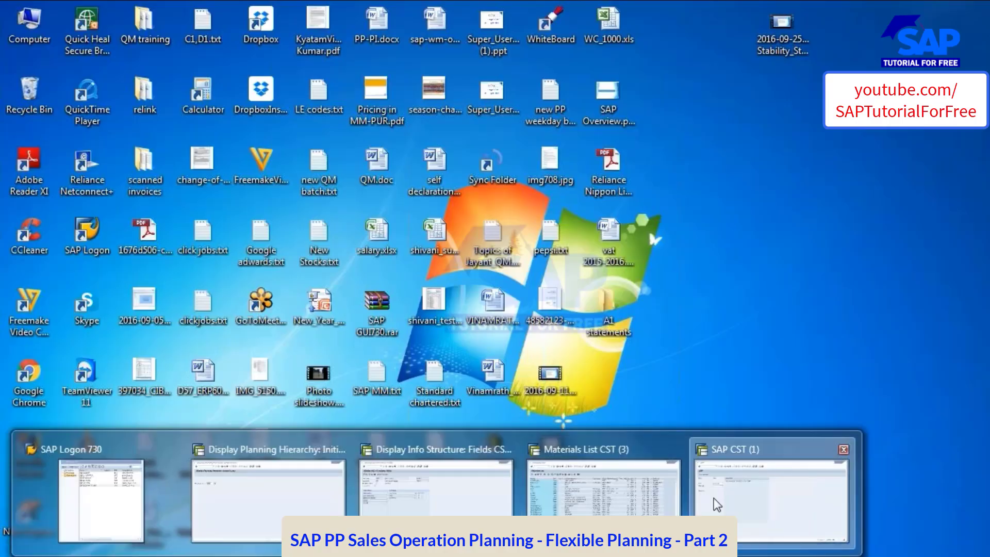
# Try to log on with the account password and decline the detailed error description
pyautogui.click(714, 497)
pyautogui.write('*****')
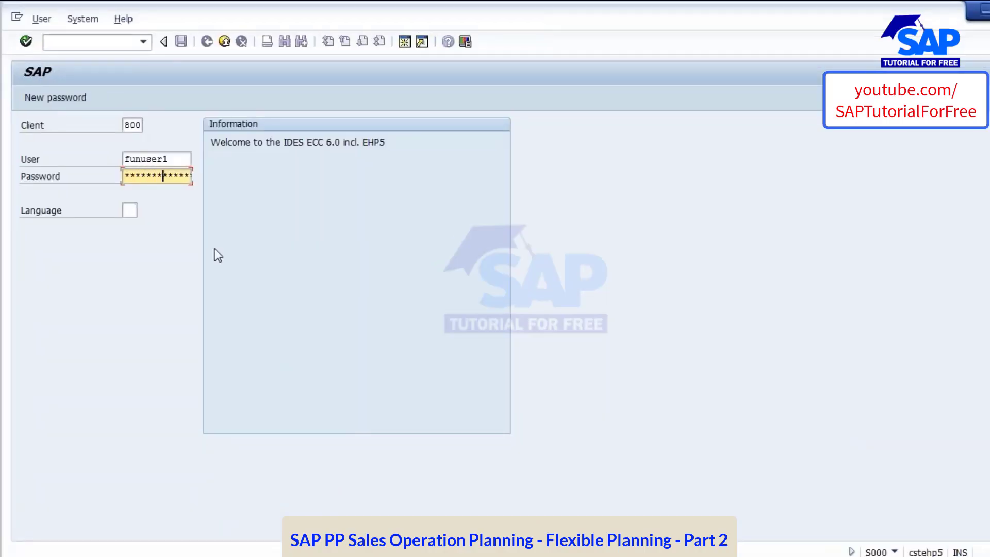
pyautogui.press('Return')
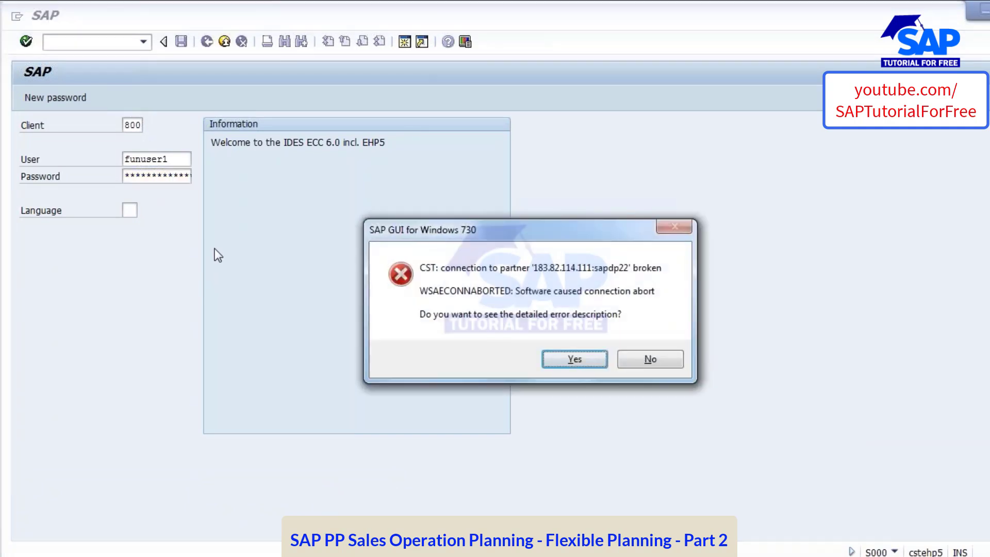
pyautogui.click(631, 355)
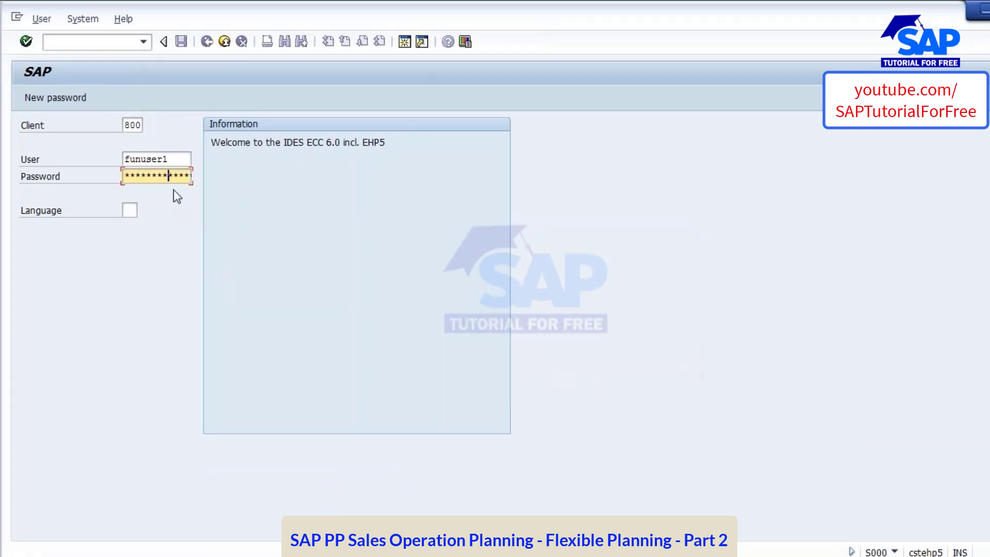
# Log on again with the account password, choosing to continue with this logon and end any other logons in the system
pyautogui.press('Home')
pyautogui.press('Right')
pyautogui.press('Right')
pyautogui.press('Right')
pyautogui.press('Right')
pyautogui.press('Return')
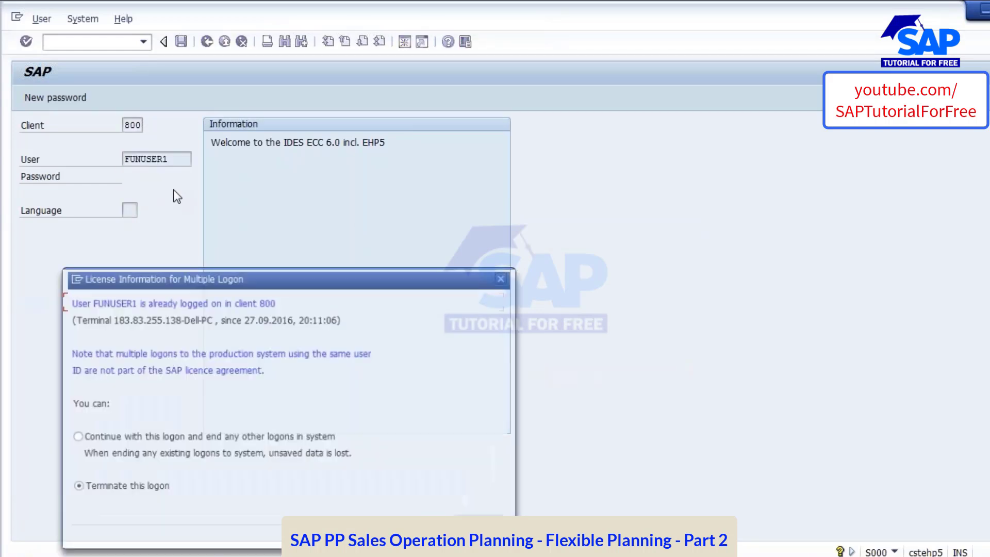
pyautogui.press('Return')
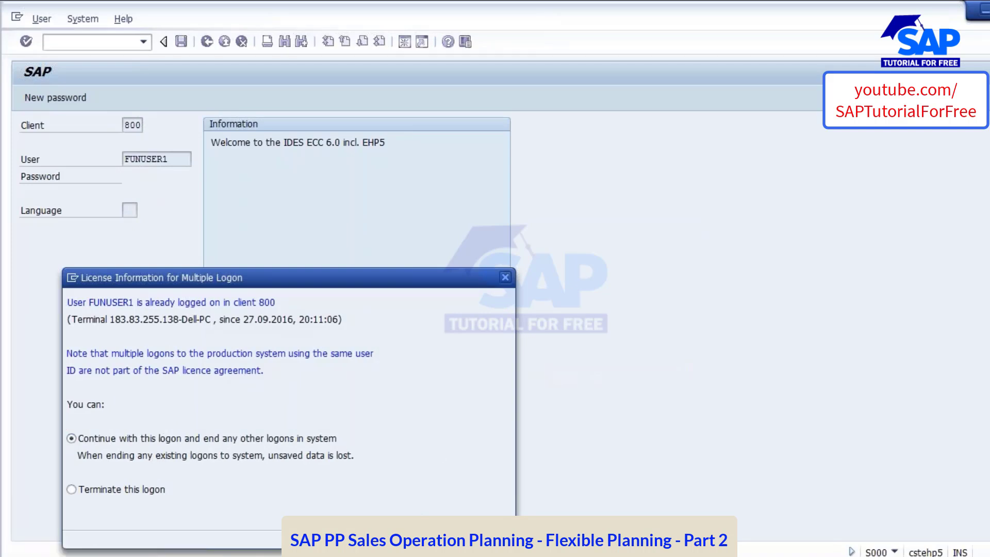
# Start transaction MC8A and create a new planning type named Z_KUMAR_999
pyautogui.write('mc8a')
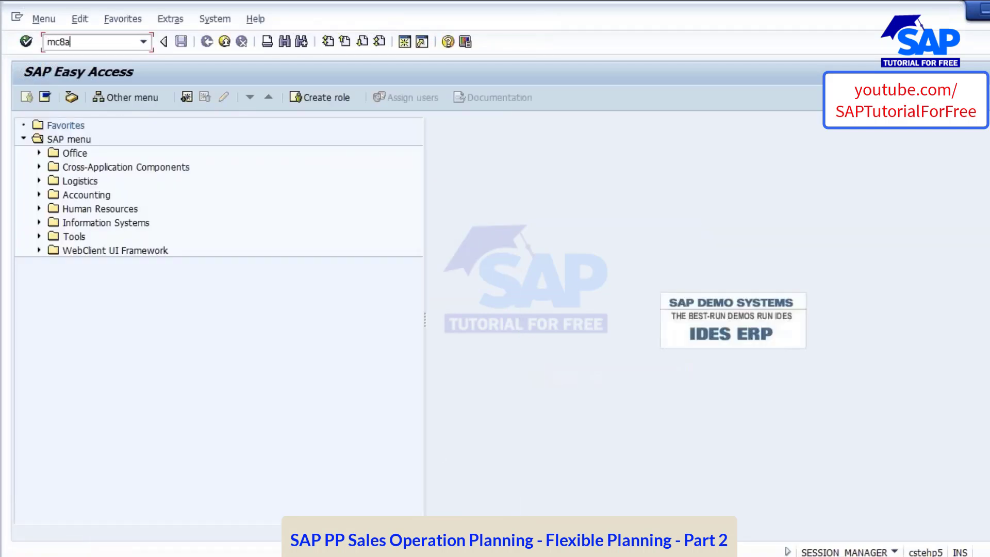
pyautogui.press('Return')
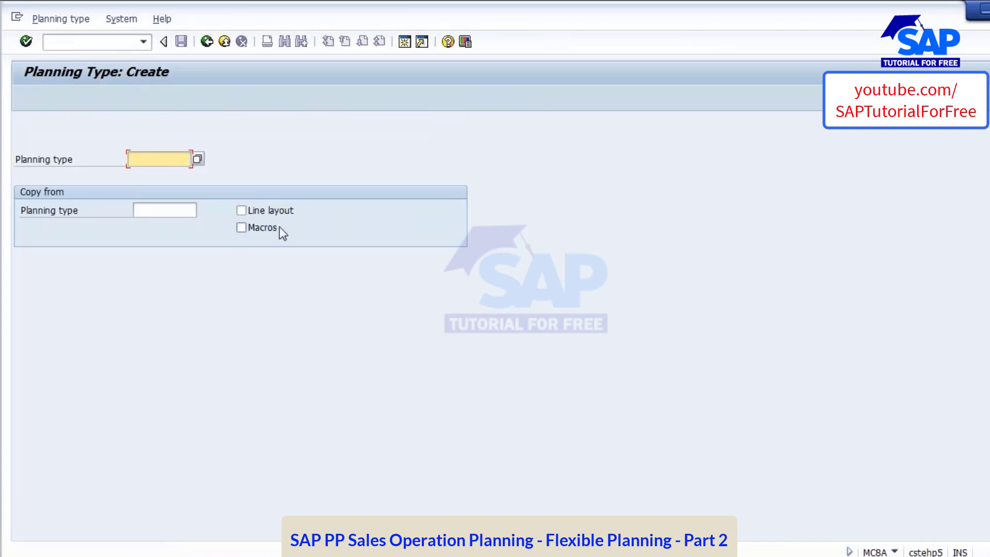
pyautogui.write('Z')
pyautogui.write('_')
pyautogui.write('KUMAR')
pyautogui.write('_')
pyautogui.write('TES')
pyautogui.press('BackSpace')
pyautogui.press('BackSpace')
pyautogui.press('BackSpace')
pyautogui.write('999')
pyautogui.moveTo(130, 166); pyautogui.dragTo(258, 168)
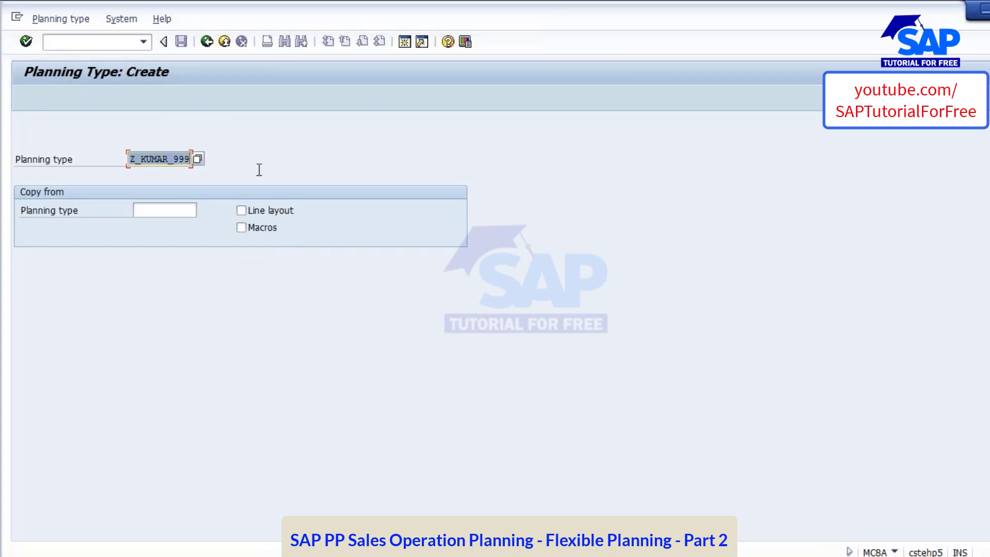
pyautogui.moveTo(140, 167); pyautogui.dragTo(141, 167)
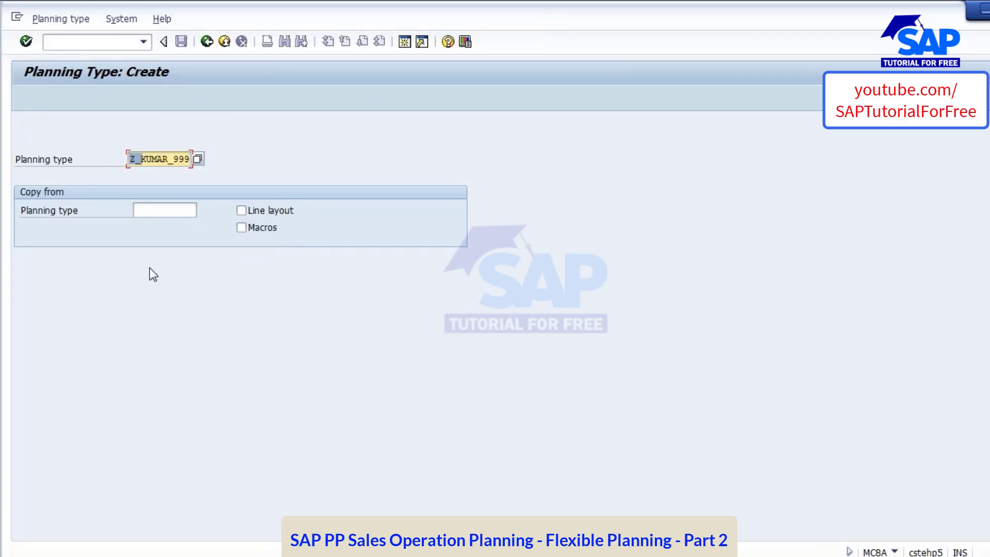
pyautogui.click(159, 163)
pyautogui.click(27, 41)
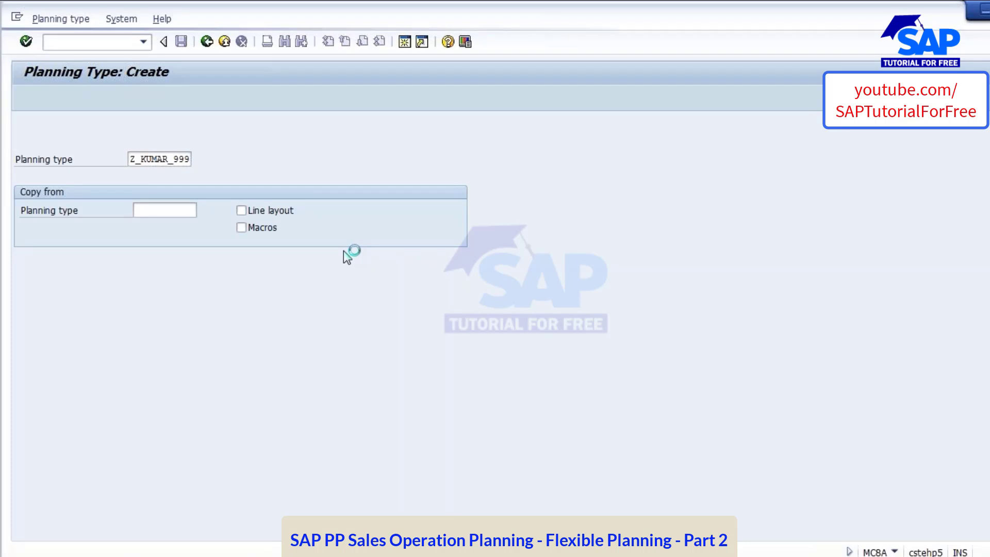
# Assign info structure S878 to the new planning type and confirm it
pyautogui.moveTo(159, 278); pyautogui.dragTo(388, 301)
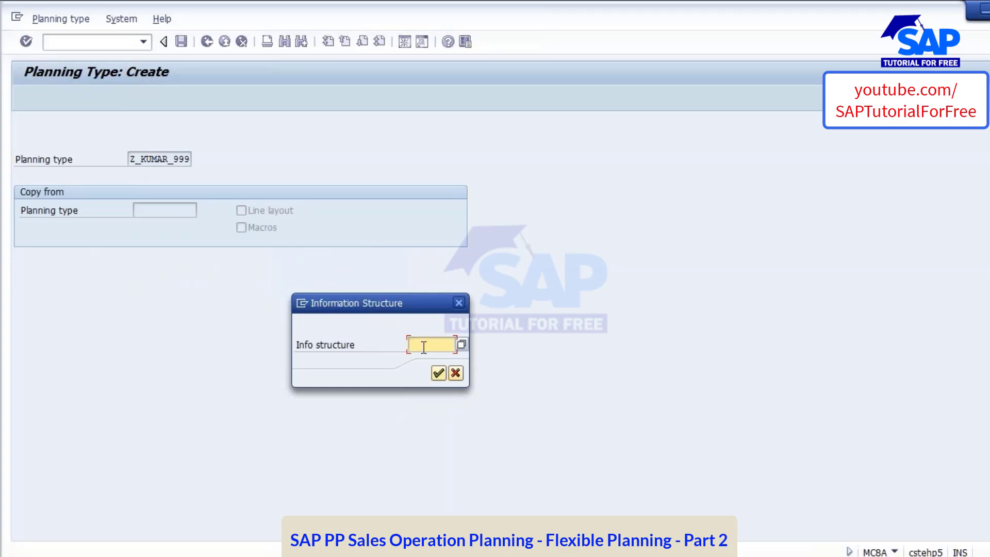
pyautogui.write('S878')
pyautogui.click(434, 373)
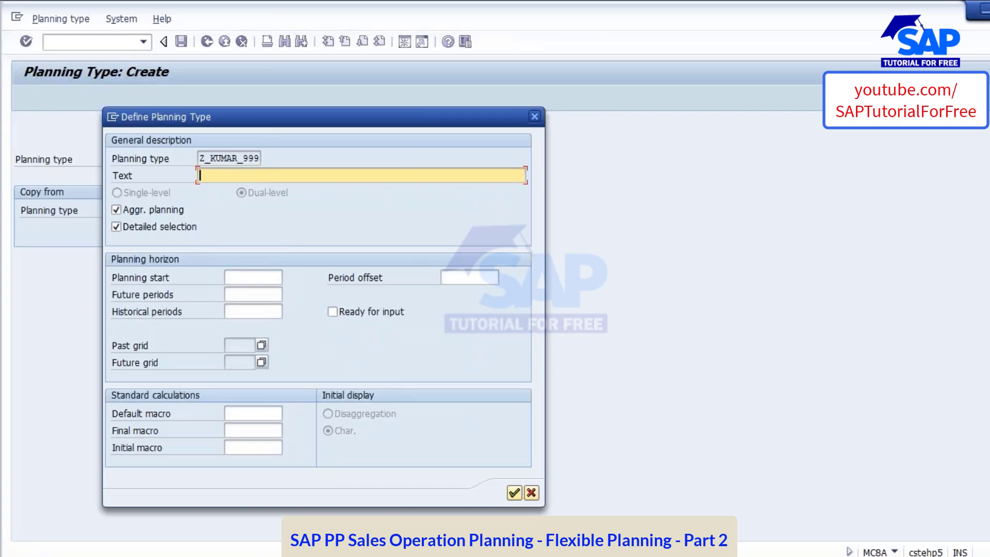
# Switch to the presentation and review the planning type slide on the horizon, time grid, key figures and macros
pyautogui.hotkey('alt', 'Tab')
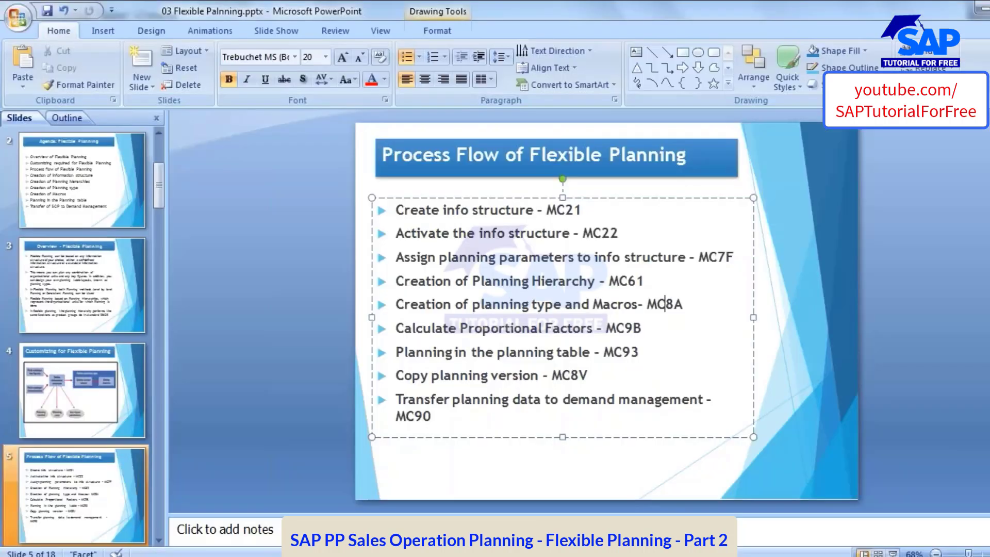
pyautogui.click(91, 500)
pyautogui.scroll(-3, 92, 500)
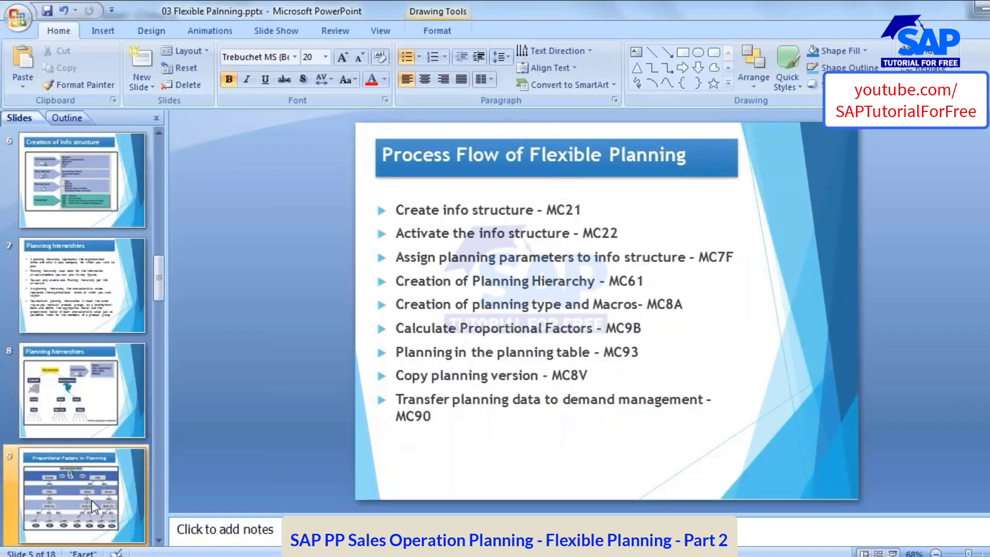
pyautogui.scroll(-3, 92, 500)
pyautogui.click(81, 388)
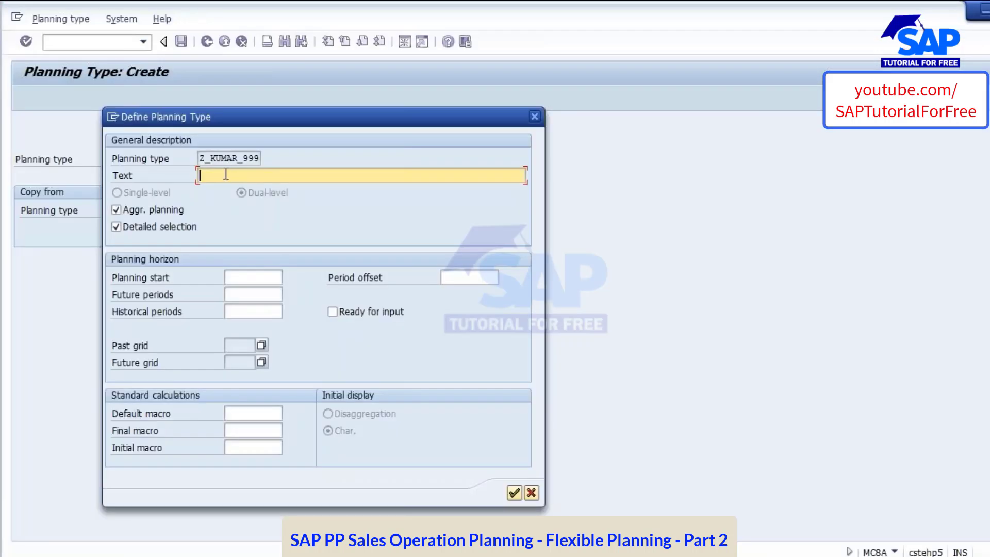
# Return to the SAP planning type definition and copy the planning type name Z_KUMAR_999 into its description text
pyautogui.moveTo(201, 159); pyautogui.dragTo(296, 159)
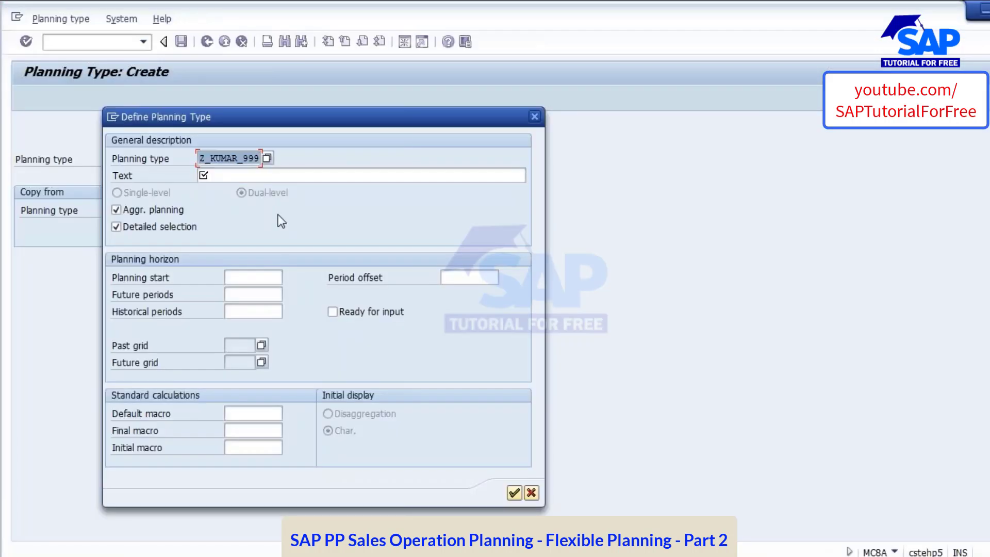
pyautogui.hotkey('ctrl', 'c')
pyautogui.click(221, 177)
pyautogui.hotkey('ctrl', 'v')
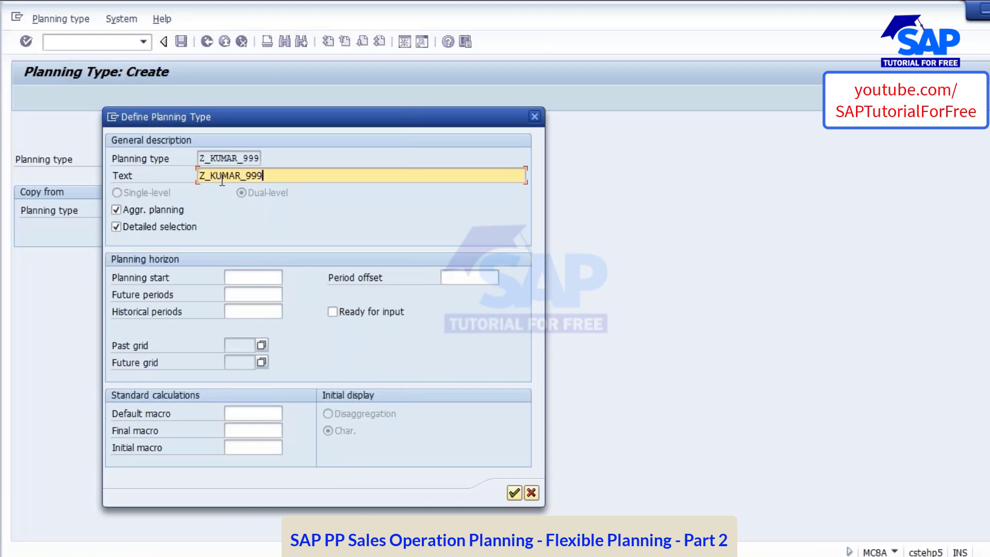
# Set the start date of the planning horizon to 01.10.2016
pyautogui.click(259, 277)
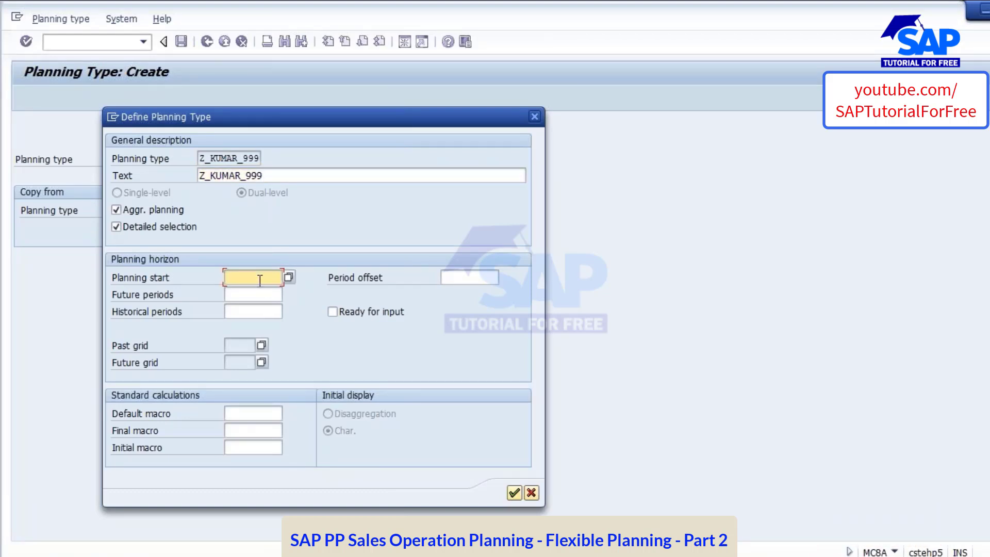
pyautogui.write('01.')
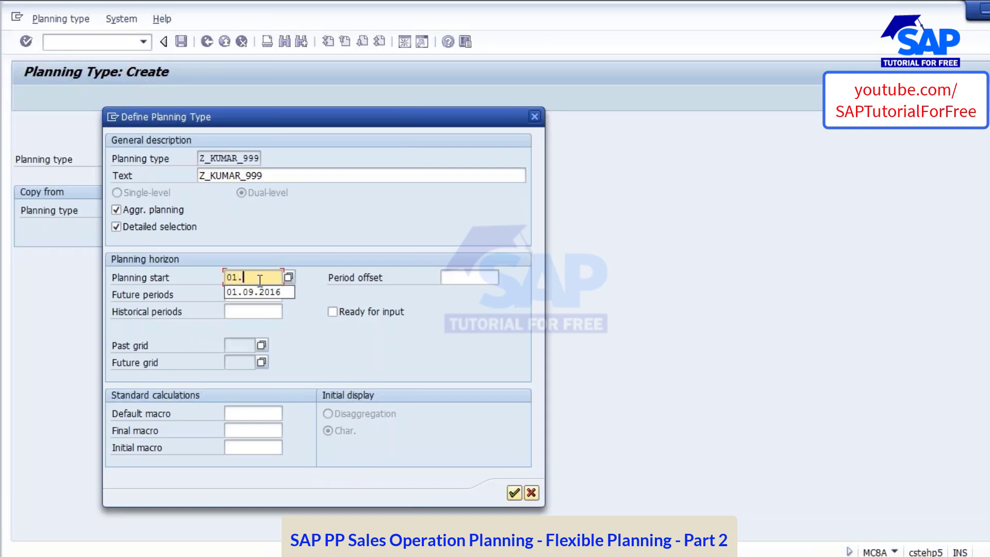
pyautogui.write('10.2019')
pyautogui.press('BackSpace')
pyautogui.write('6')
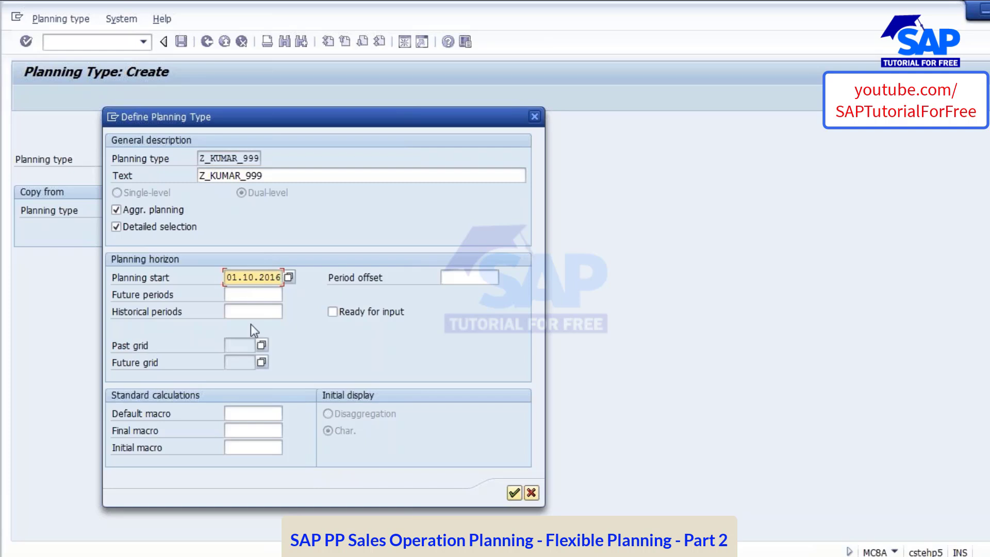
# Check the planning horizon note on the planning type slide and set the future periods to 12
pyautogui.press('Tab')
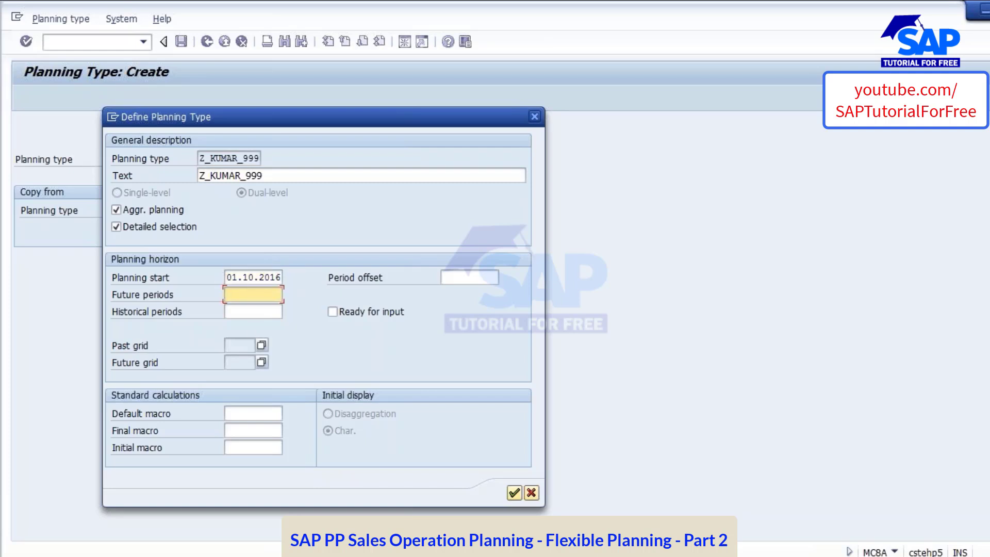
pyautogui.hotkey('alt', 'Tab')
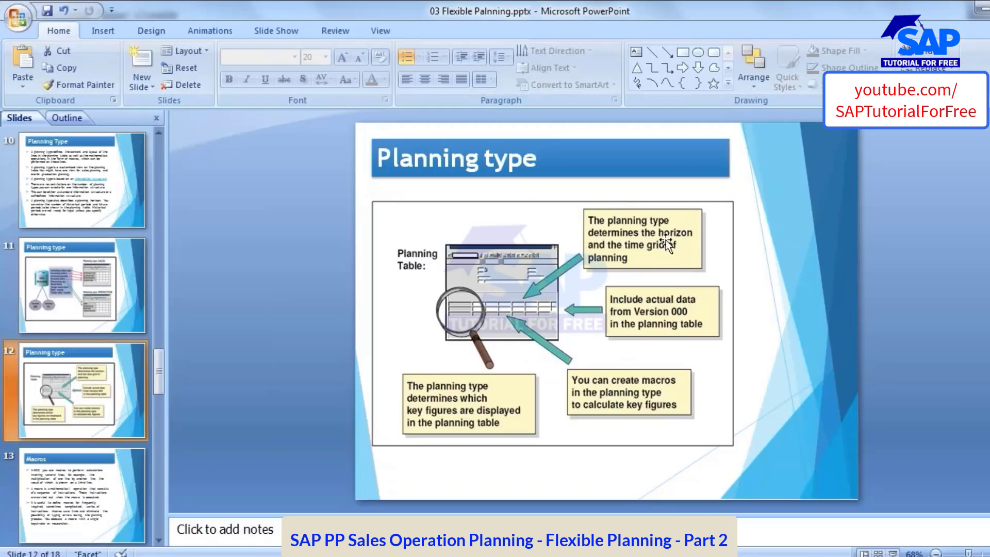
pyautogui.hotkey('alt', 'Tab')
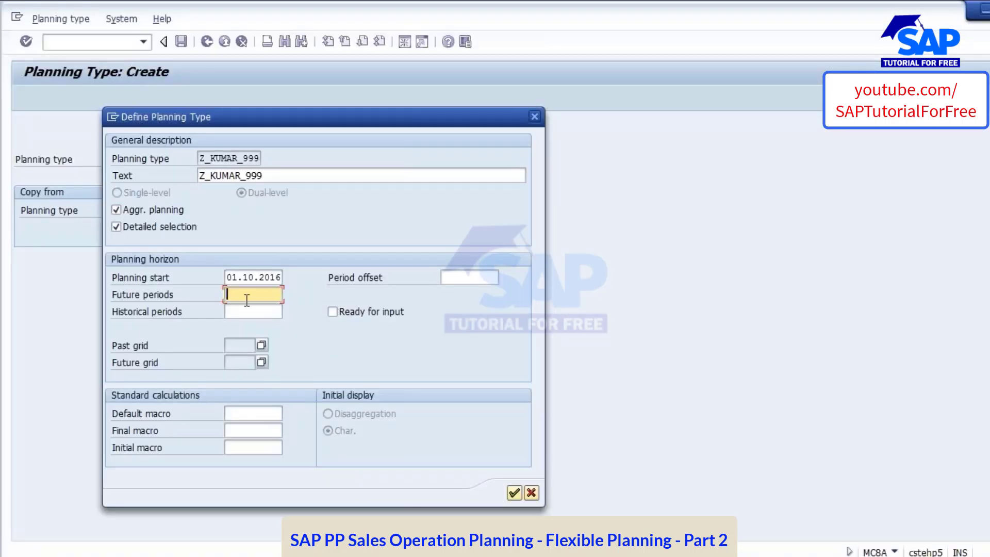
pyautogui.write('12')
pyautogui.click(239, 311)
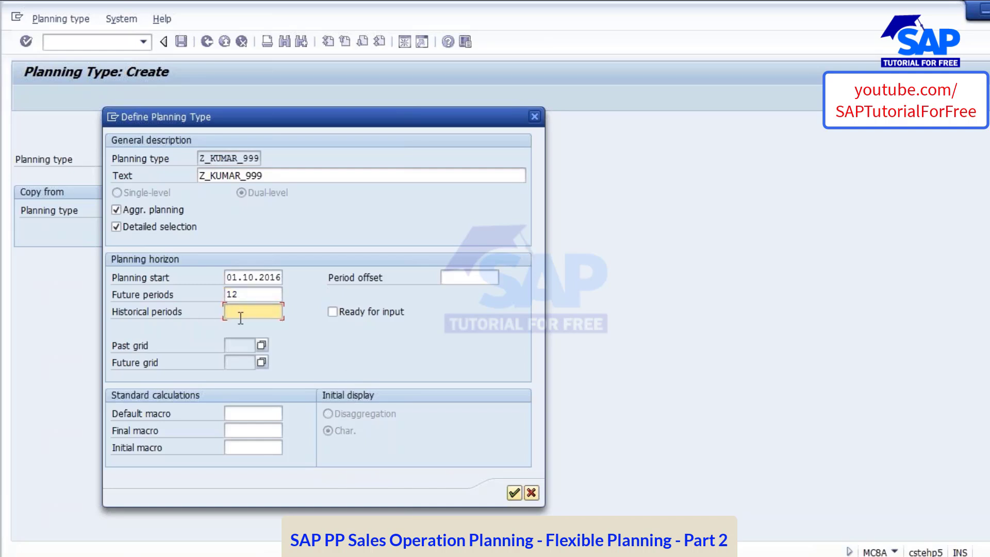
pyautogui.click(254, 413)
pyautogui.press('Tab')
pyautogui.press('Tab')
pyautogui.click(254, 412)
pyautogui.click(247, 431)
pyautogui.click(247, 448)
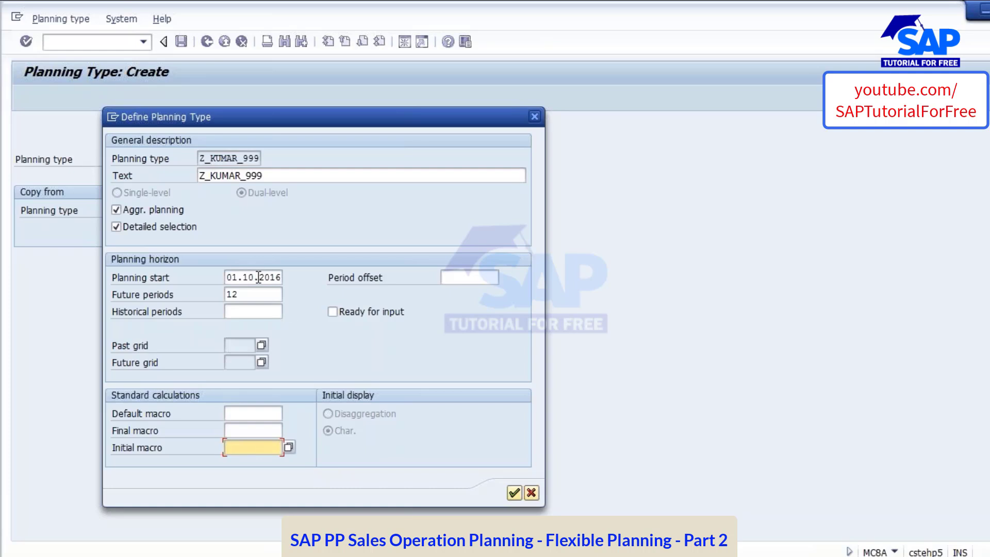
pyautogui.click(250, 311)
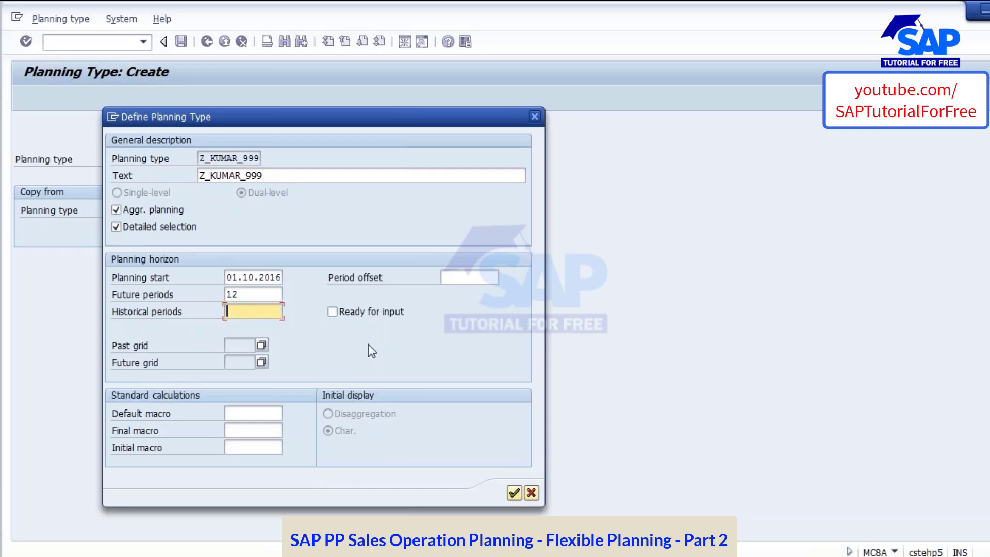
# Switch the Ready for input option on and off again, and accept the planning type definition to reach its characteristic view
pyautogui.click(333, 312)
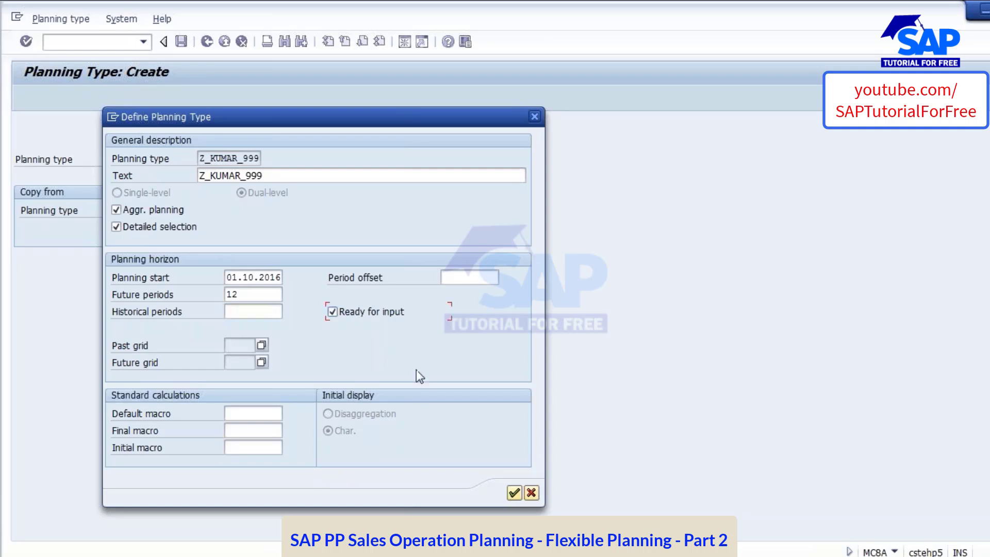
pyautogui.click(332, 312)
pyautogui.click(513, 492)
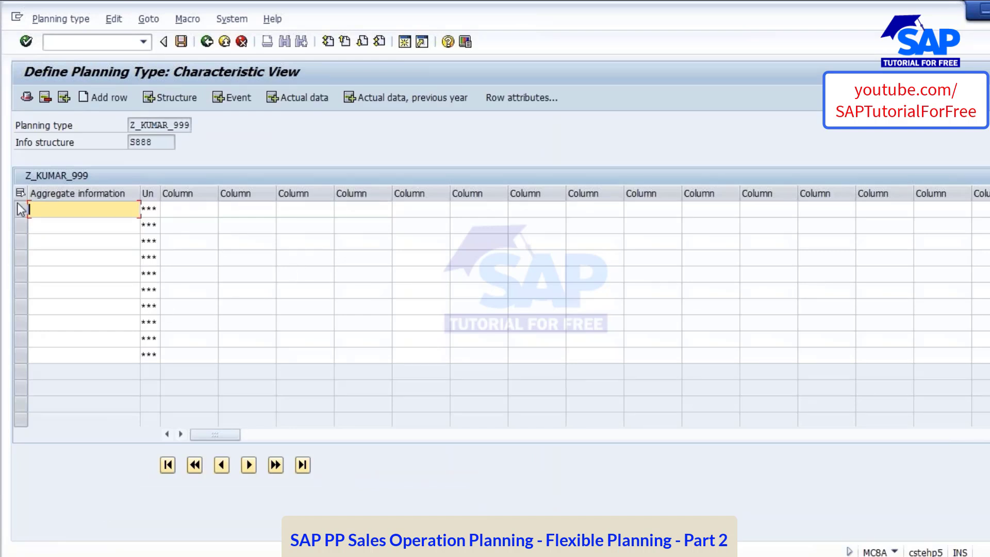
# Review the info structure key figures on the planning type slide in PowerPoint, and return to the info structure field in SAP
pyautogui.hotkey('alt', 'Tab')
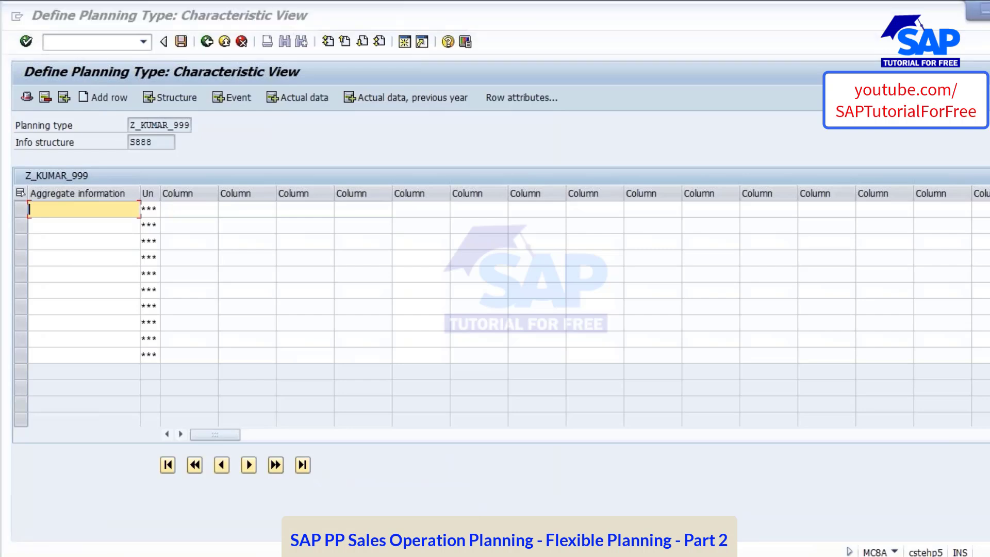
pyautogui.click(80, 302)
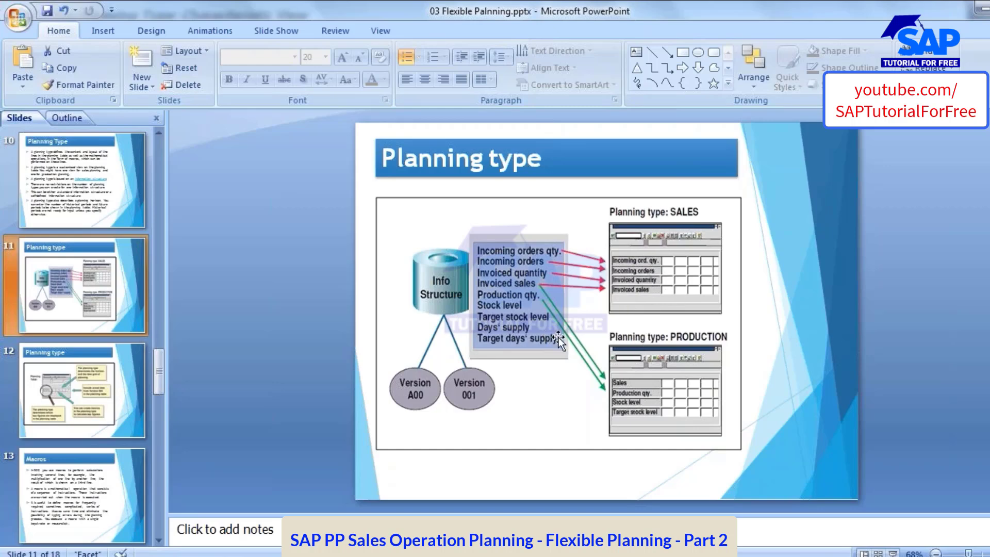
pyautogui.hotkey('alt', 'Tab')
pyautogui.moveTo(155, 144); pyautogui.dragTo(128, 143)
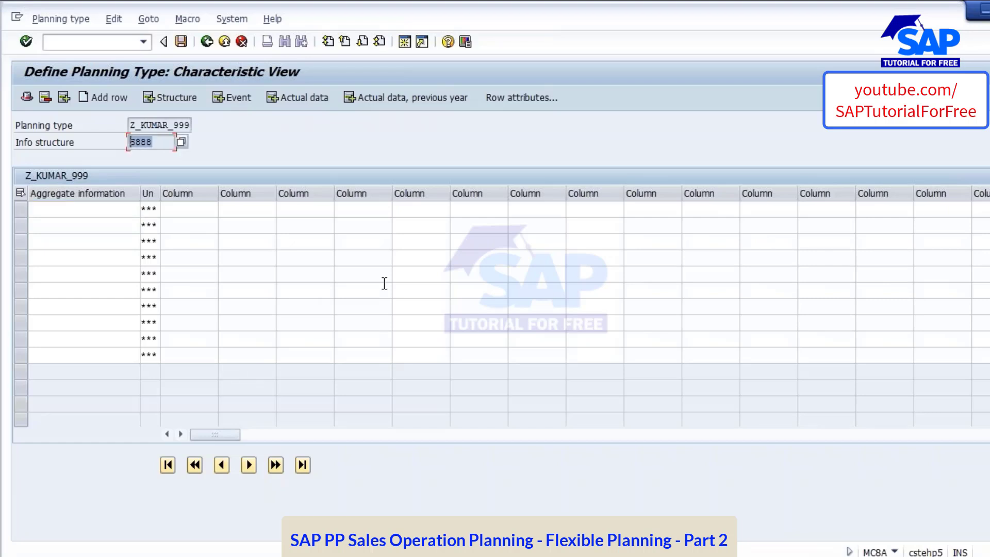
# Insert the info structure key figures Sales and Production as the first and second rows of the planning table
pyautogui.click(49, 206)
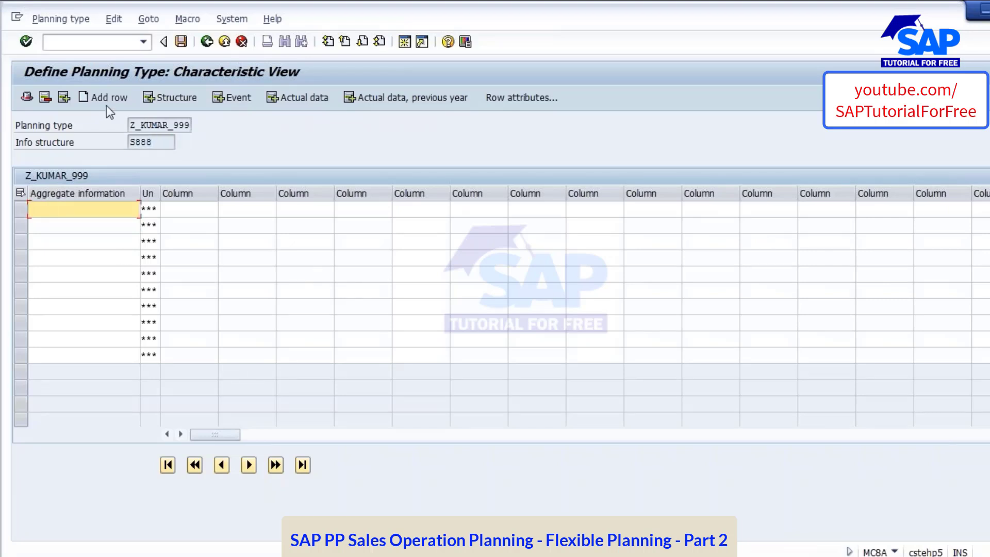
pyautogui.click(161, 97)
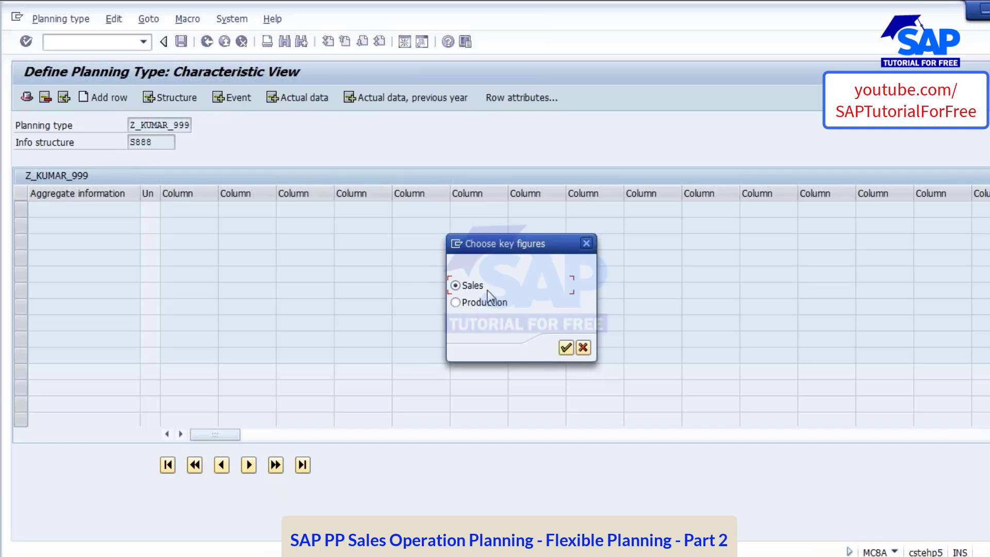
pyautogui.click(565, 348)
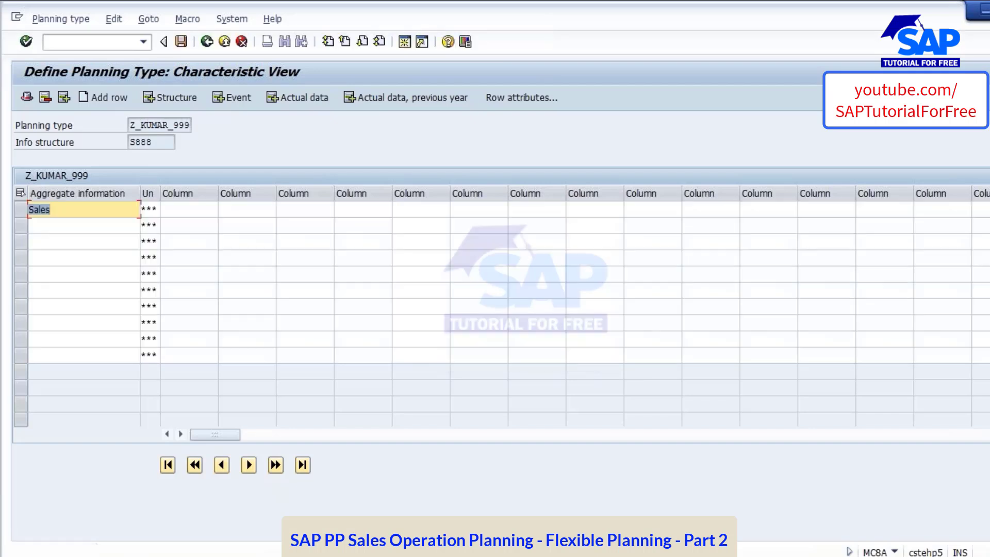
pyautogui.click(71, 222)
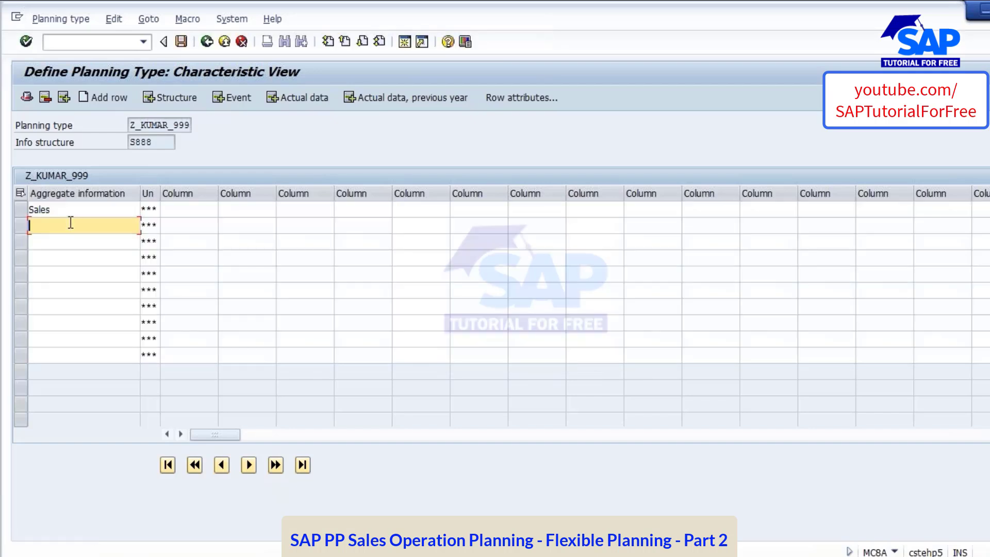
pyautogui.click(168, 101)
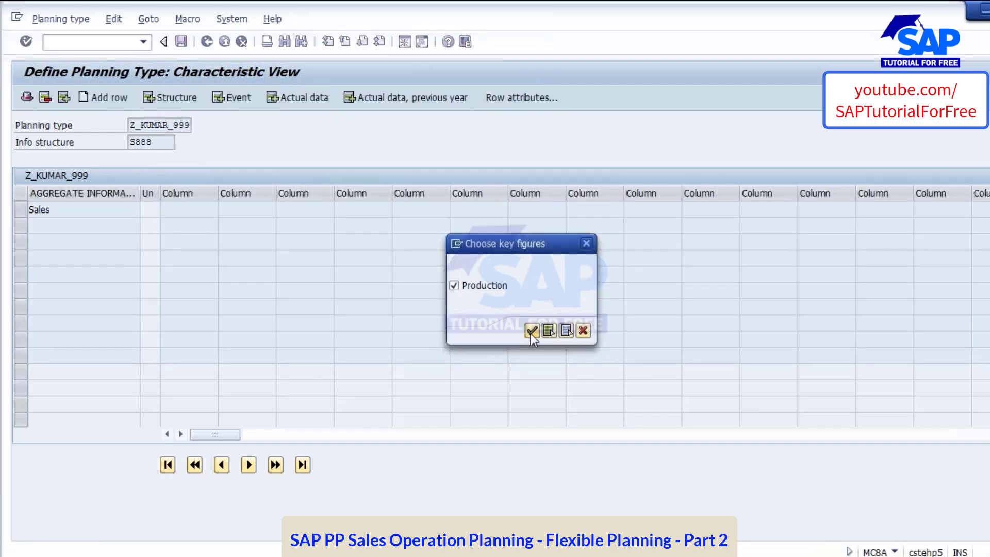
pyautogui.click(530, 333)
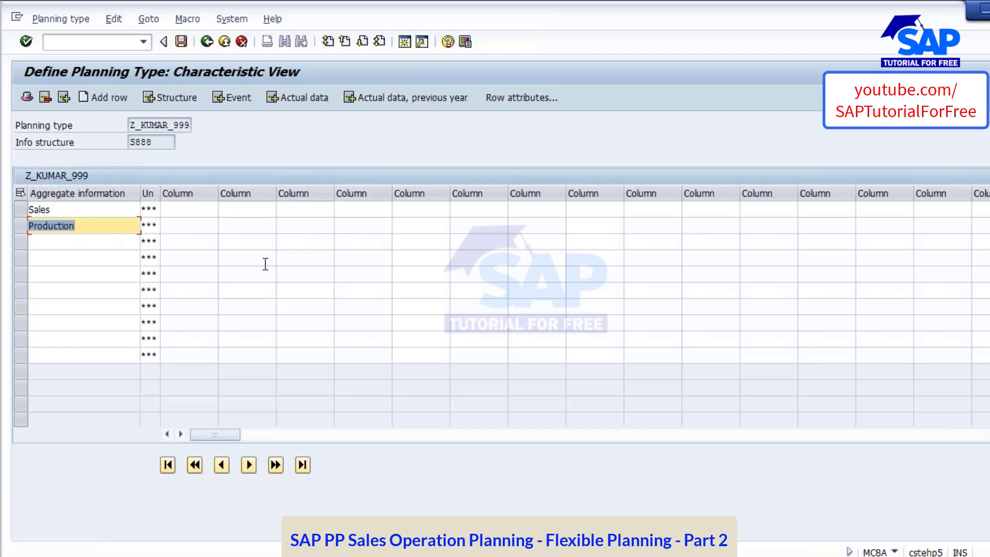
pyautogui.click(51, 209)
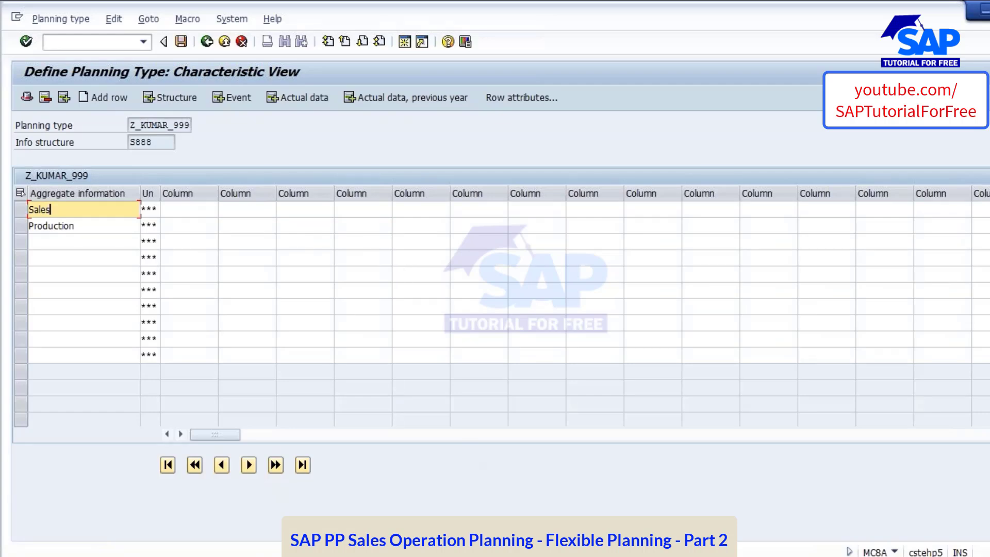
# Switch to the PowerPoint presentation and open the Macros slide to read how macros are used in SOP
pyautogui.click(479, 555)
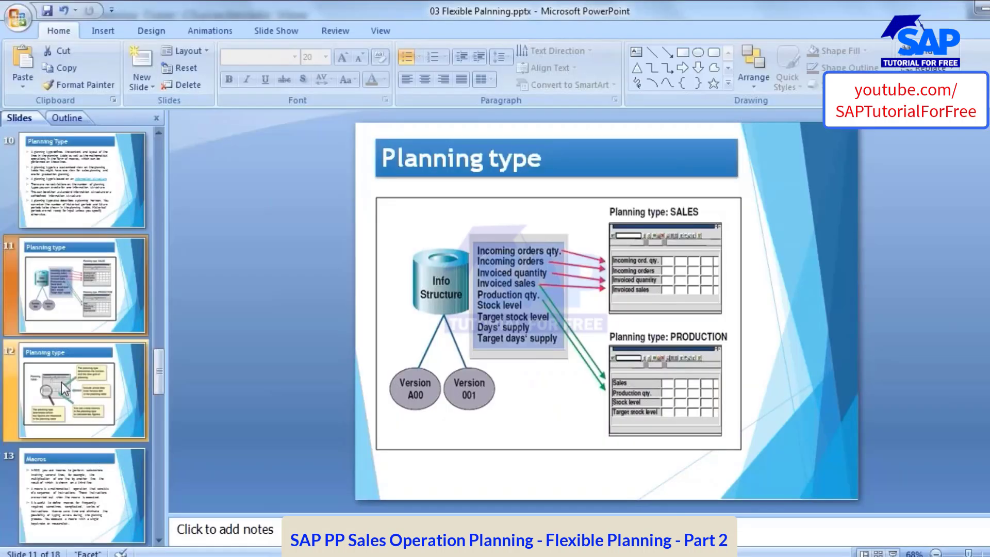
pyautogui.click(62, 479)
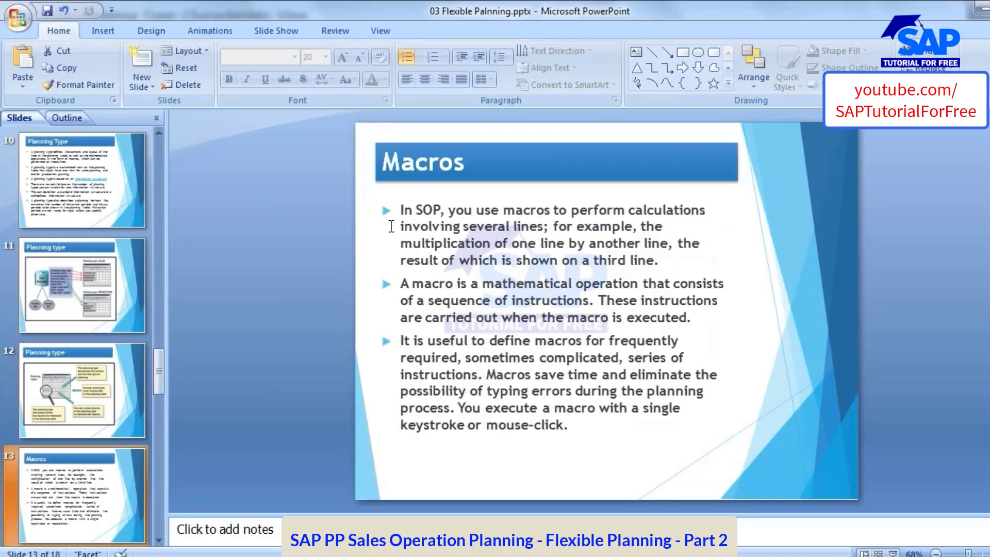
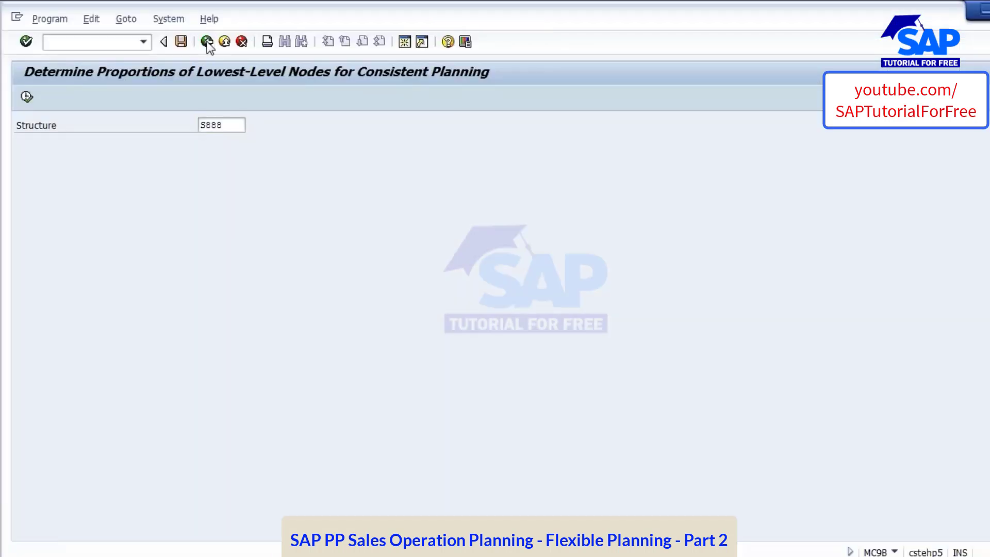
# Switch to SAP, start transaction MC93 and open the plan for planning type Z_KUMAR_999
pyautogui.click(207, 42)
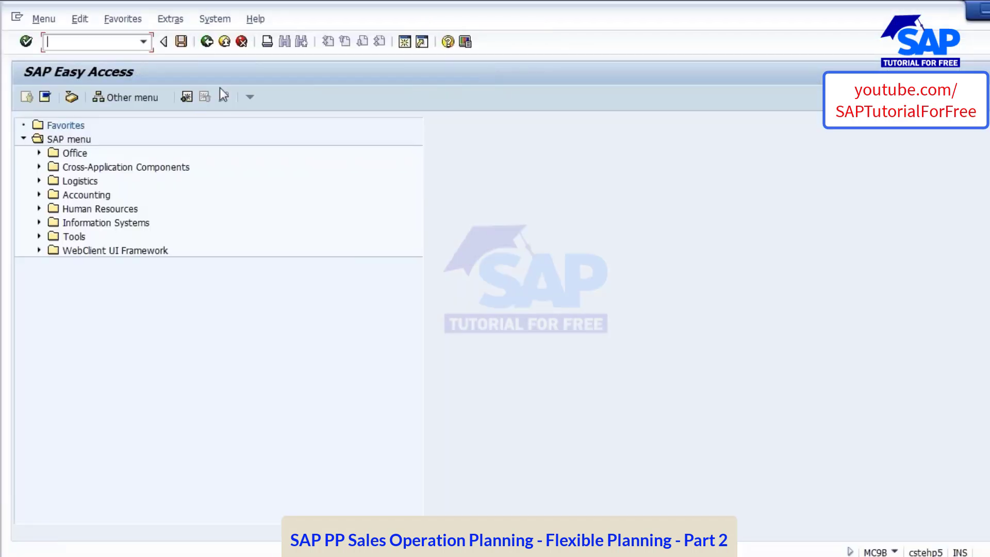
pyautogui.write('mc93')
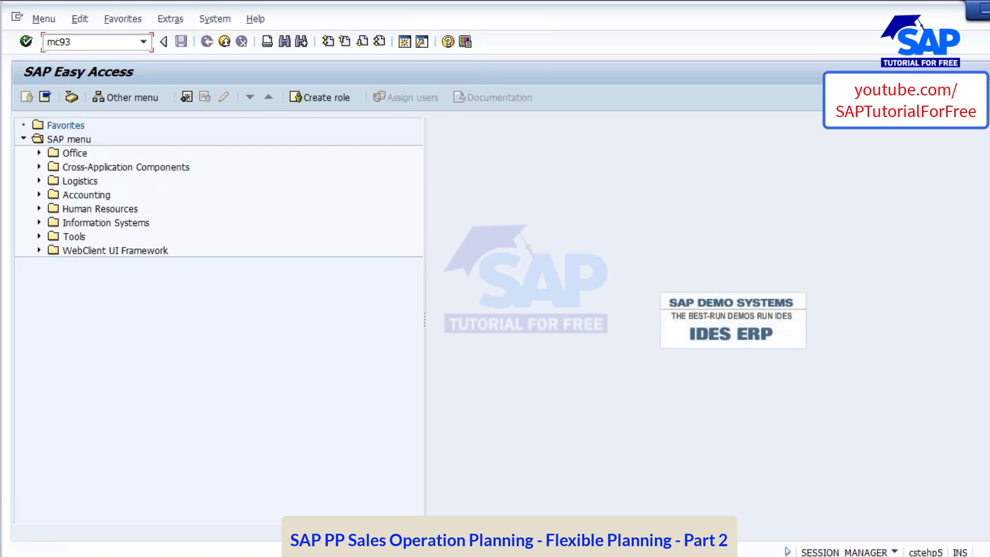
pyautogui.press('Return')
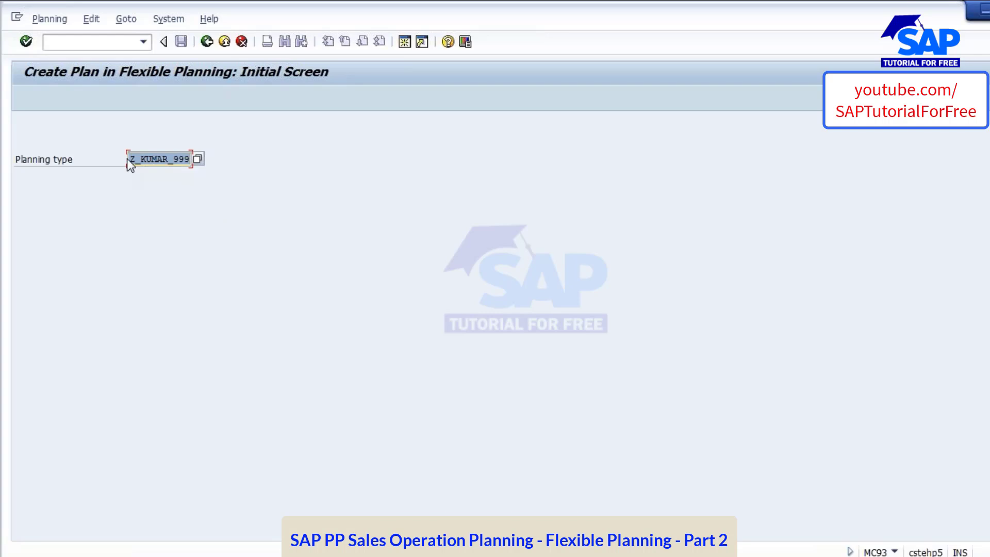
pyautogui.moveTo(133, 159); pyautogui.dragTo(190, 158)
pyautogui.moveTo(128, 158); pyautogui.dragTo(228, 160)
pyautogui.click(161, 159)
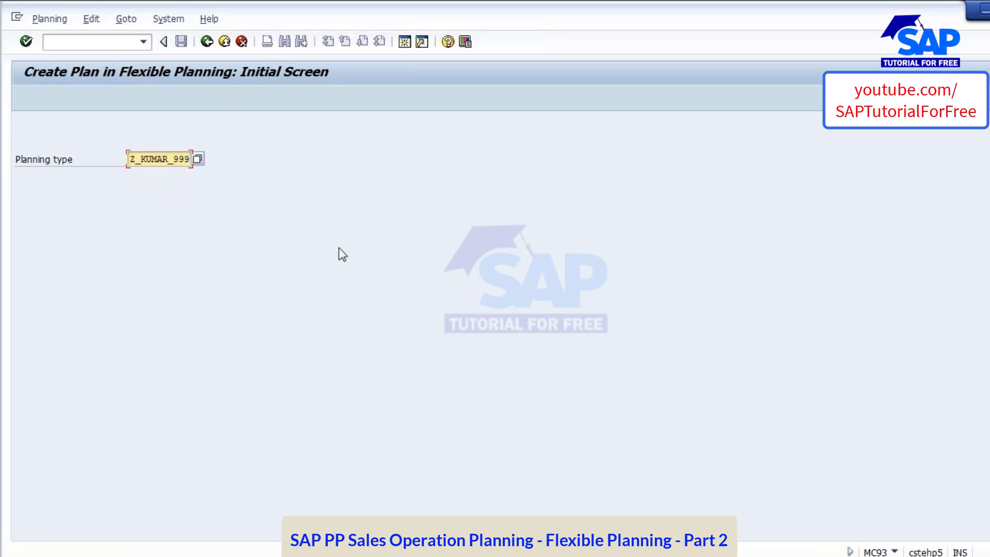
pyautogui.press('Return')
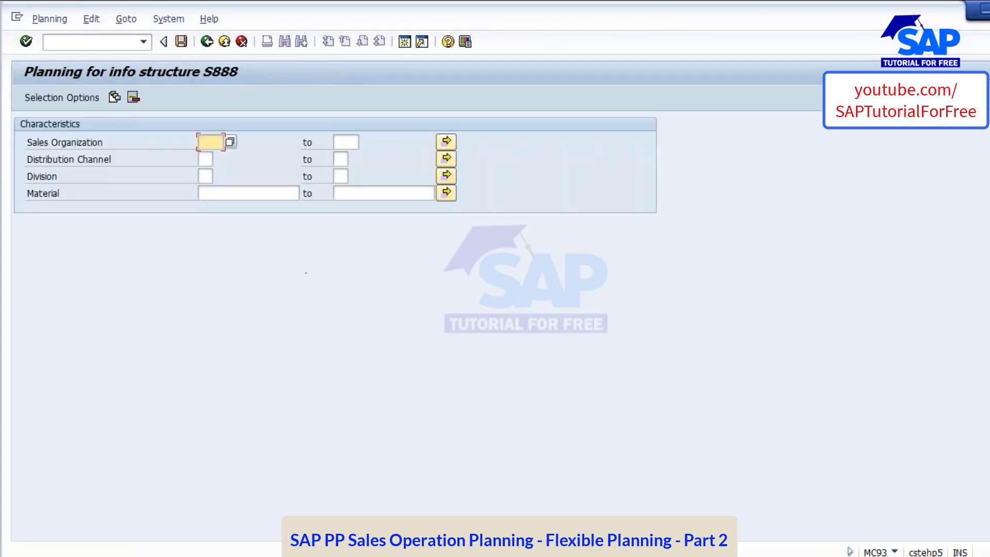
# Restrict the plan to sales organization 1000 and distribution channel 01, and accept version 001 to reach the planning table
pyautogui.write('1000')
pyautogui.press('Tab')
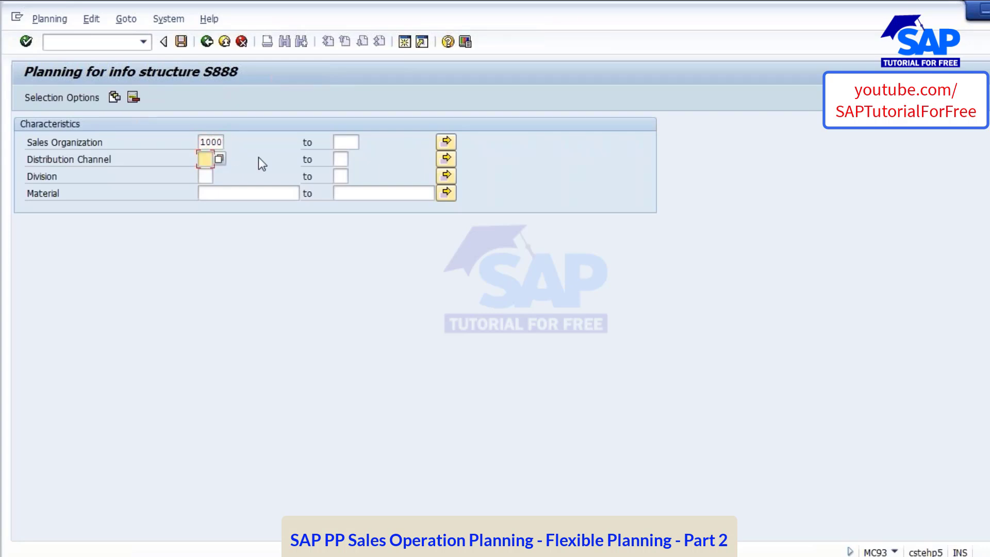
pyautogui.write('10')
pyautogui.press('Return')
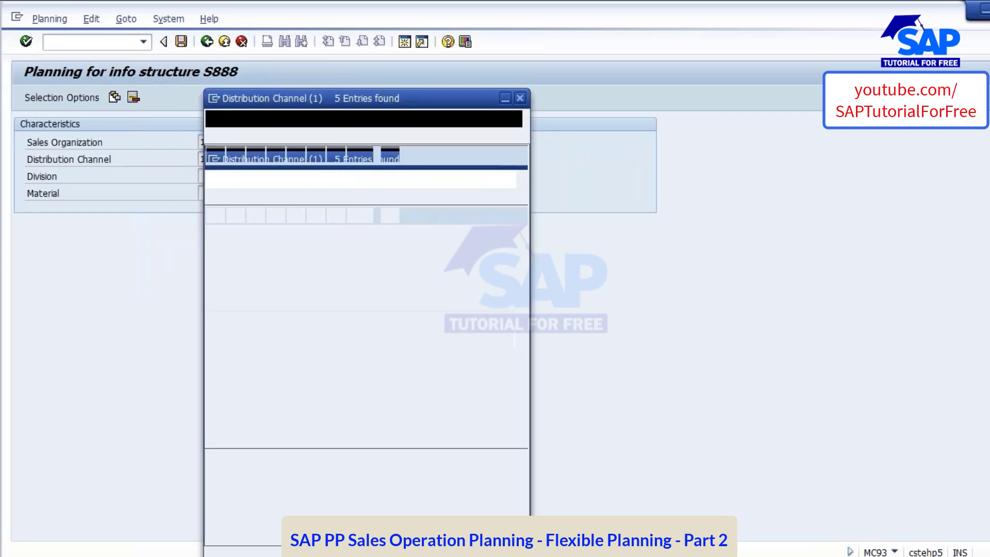
pyautogui.doubleClick(260, 208)
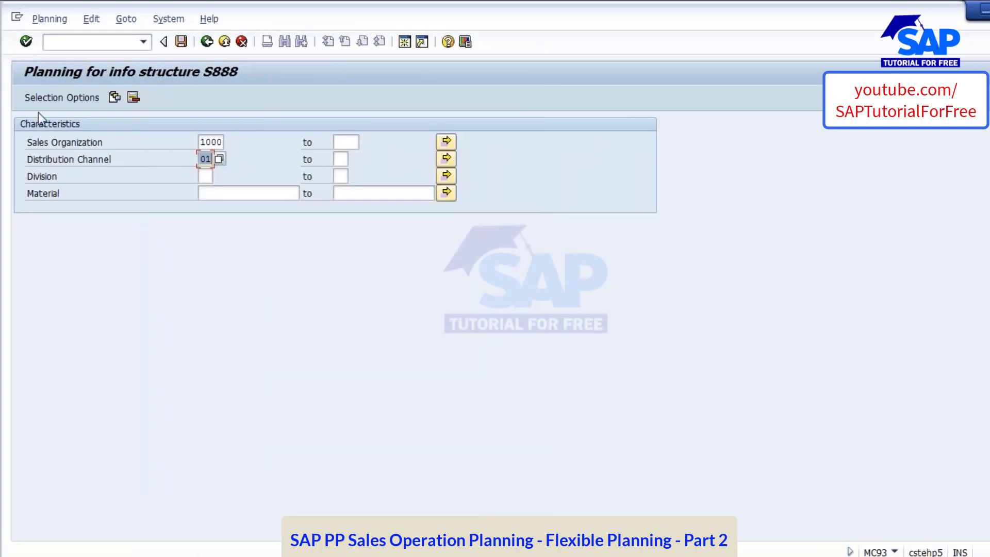
pyautogui.click(26, 42)
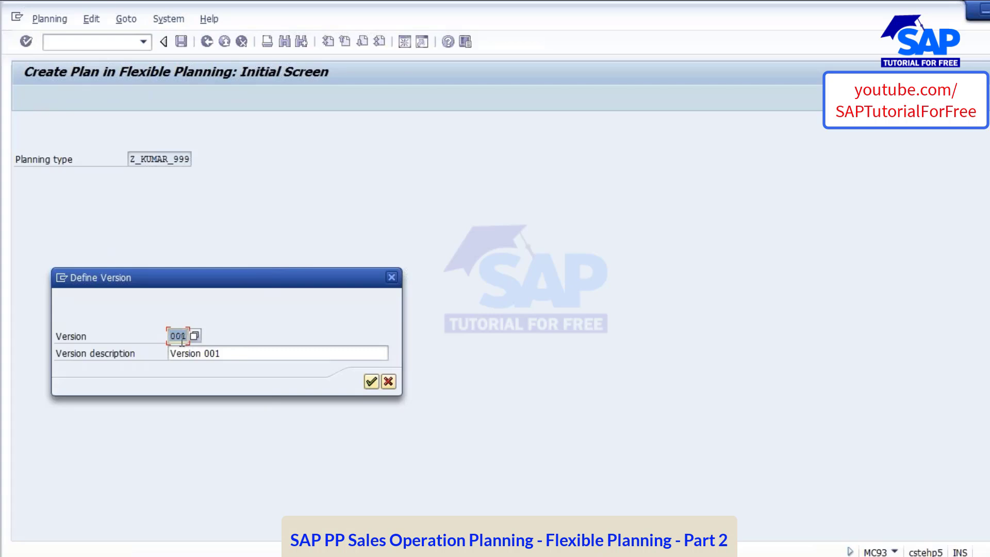
pyautogui.click(367, 384)
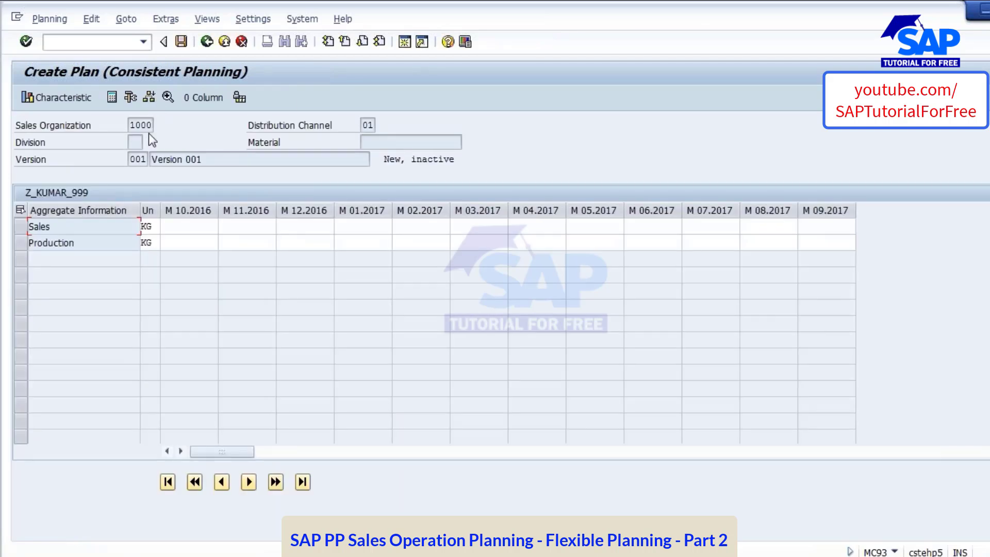
# Review the monthly Sales cells across the planning horizon from M 10.2016 to M 09.2017
pyautogui.click(177, 226)
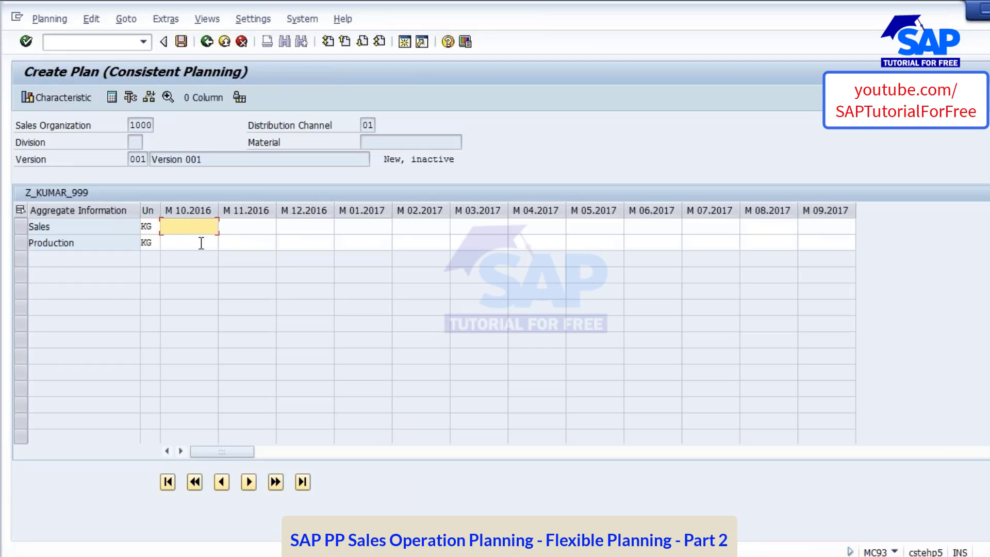
pyautogui.click(272, 228)
pyautogui.click(304, 228)
pyautogui.click(356, 229)
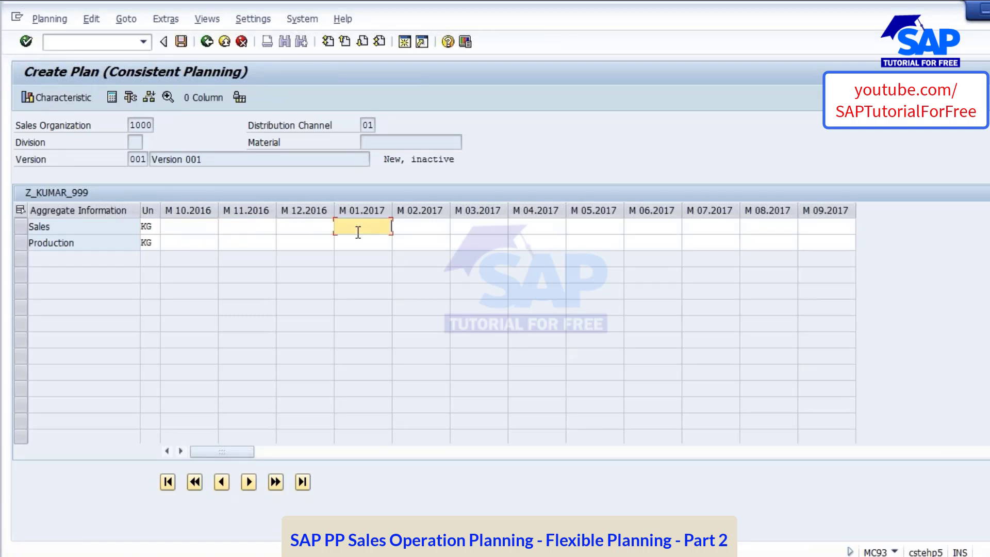
pyautogui.click(489, 228)
pyautogui.click(583, 229)
pyautogui.click(816, 227)
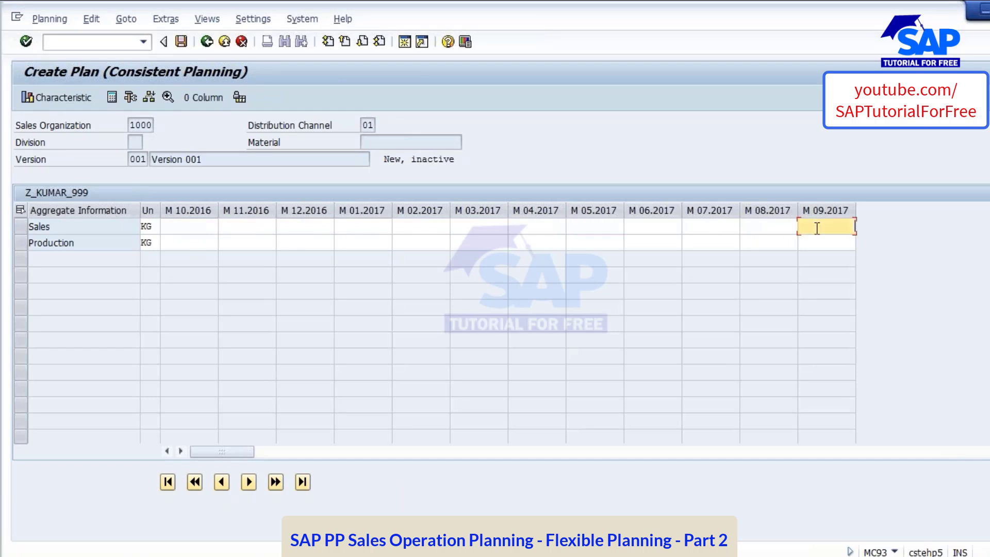
pyautogui.click(198, 230)
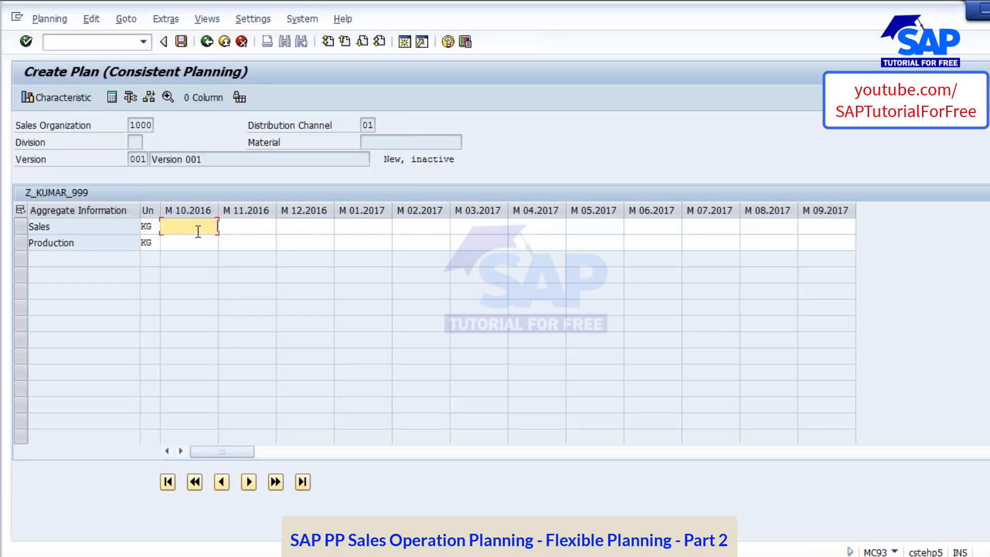
pyautogui.click(829, 227)
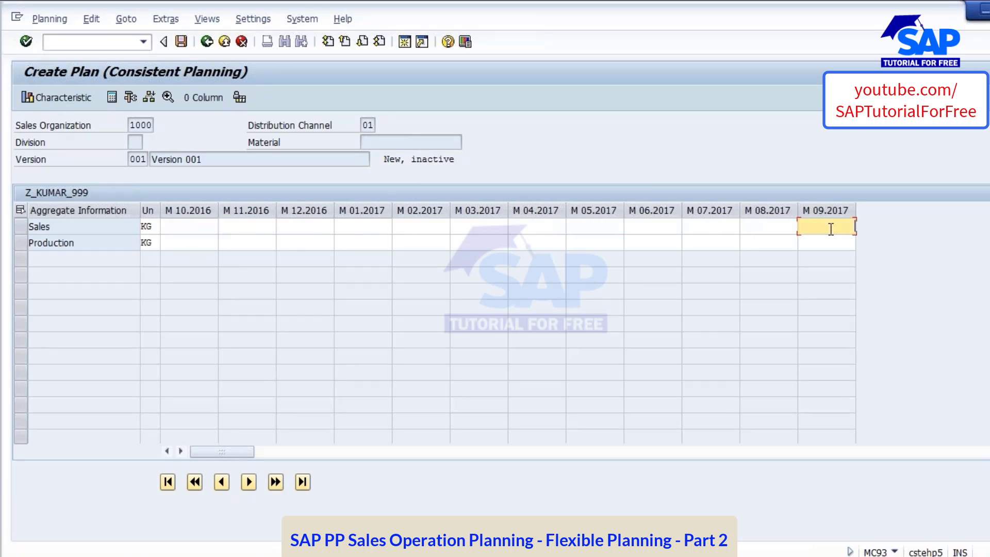
pyautogui.click(197, 223)
pyautogui.click(258, 226)
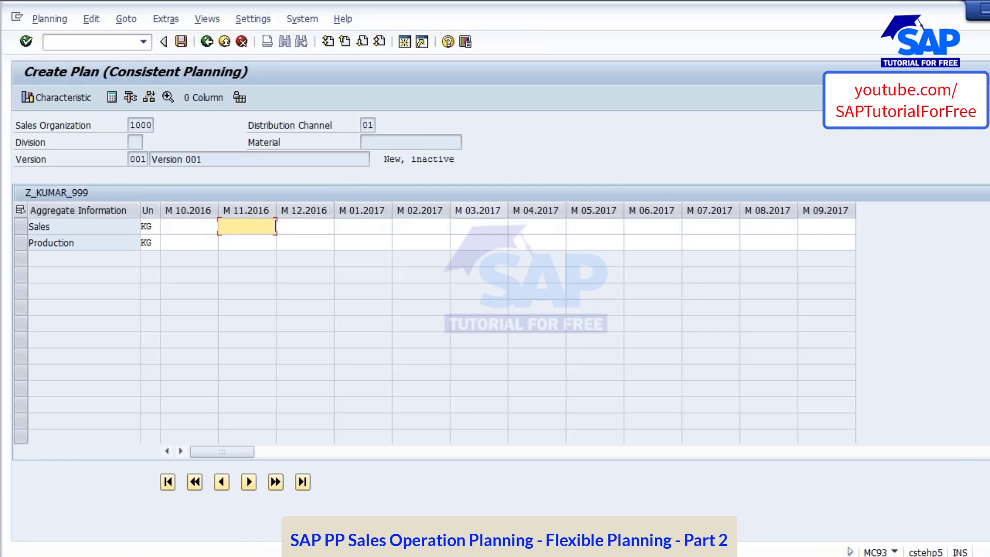
pyautogui.click(299, 228)
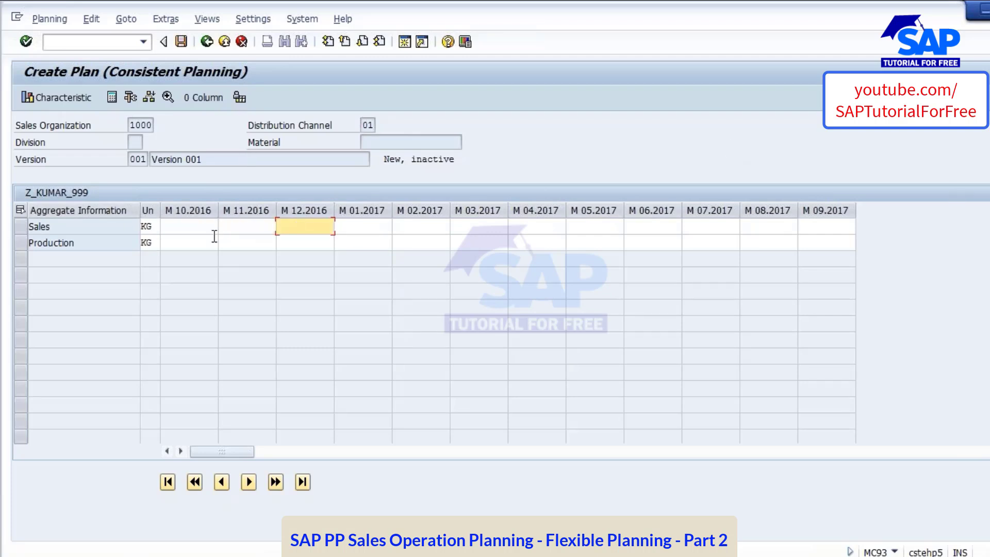
# Enter Sales quantities of 10000 for M 10.2016, 15000 for M 11.2016 and 20000 for M 12.2016
pyautogui.click(187, 225)
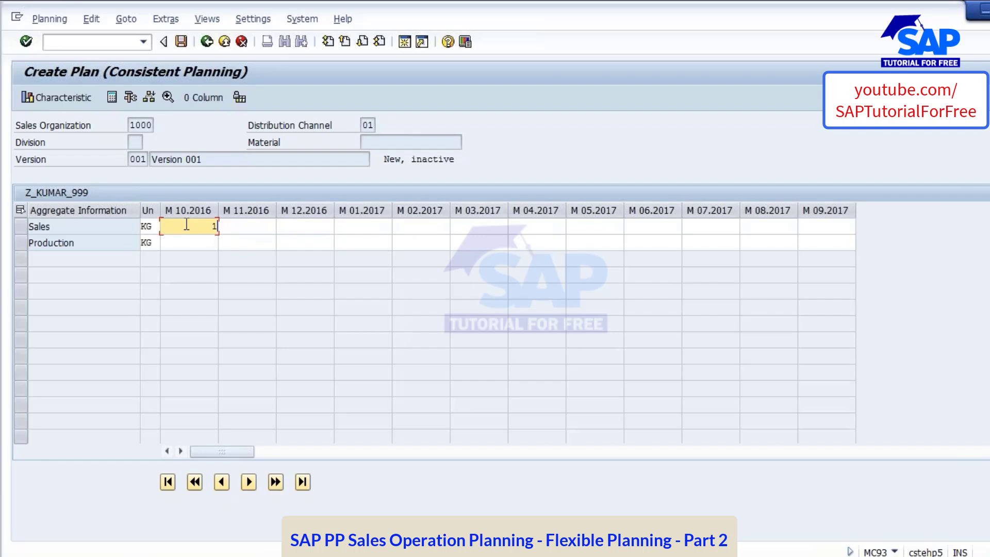
pyautogui.write('10000')
pyautogui.press('Tab')
pyautogui.write('15000')
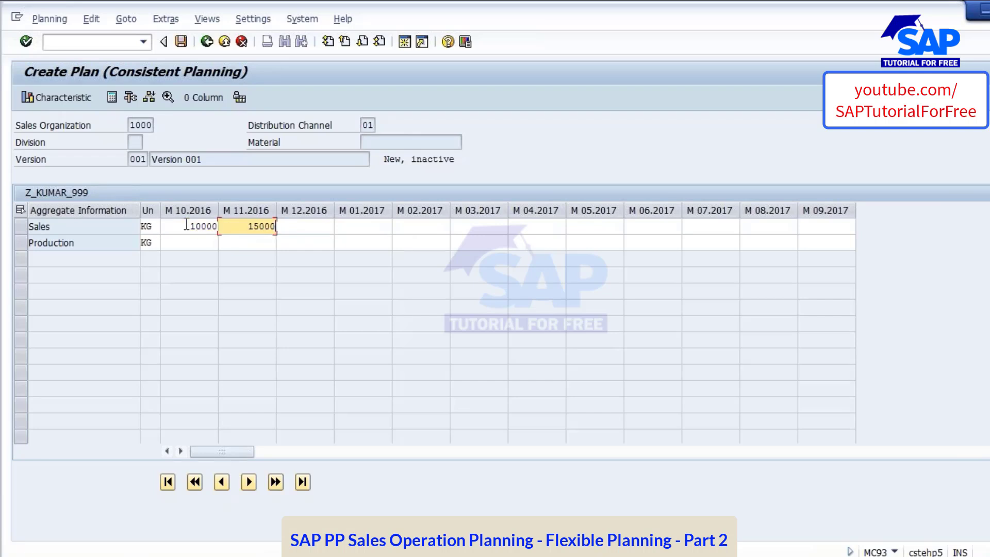
pyautogui.press('Tab')
pyautogui.write('20000')
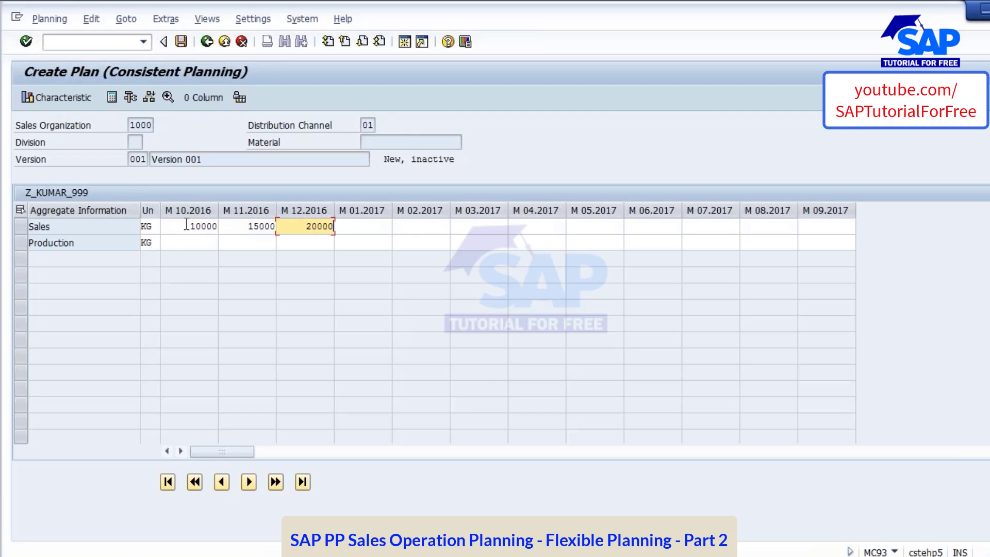
# Enter Sales quantities of 35000 for M 01.2017, 25000 for M 02.2017 and 15000 for M 03.2017
pyautogui.press('Tab')
pyautogui.write('3')
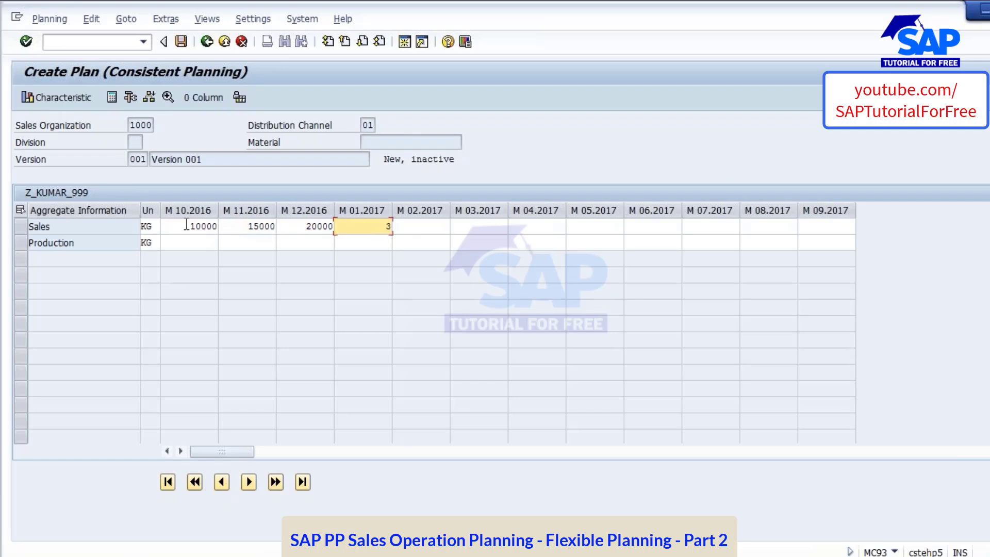
pyautogui.write('50000')
pyautogui.press('BackSpace')
pyautogui.click(432, 229)
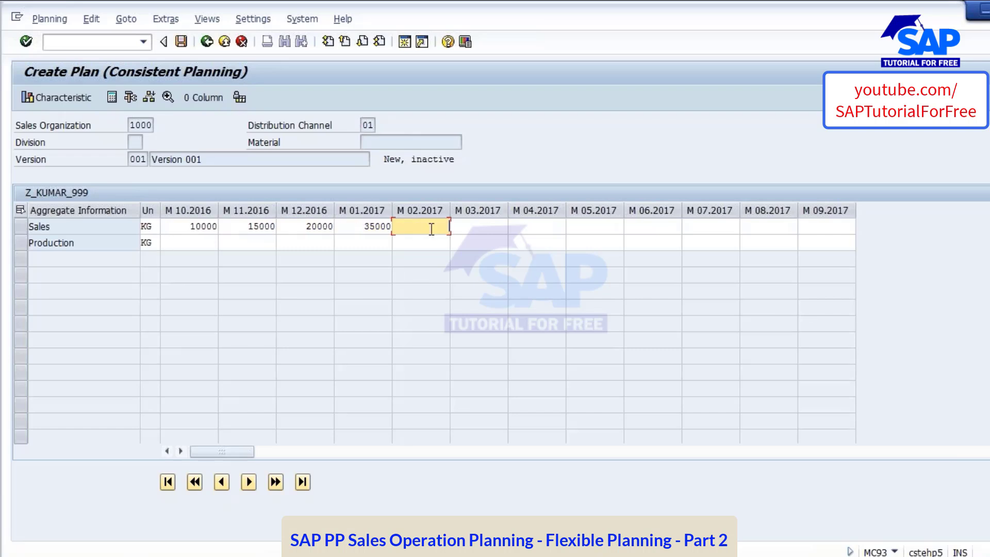
pyautogui.write('25000')
pyautogui.press('Tab')
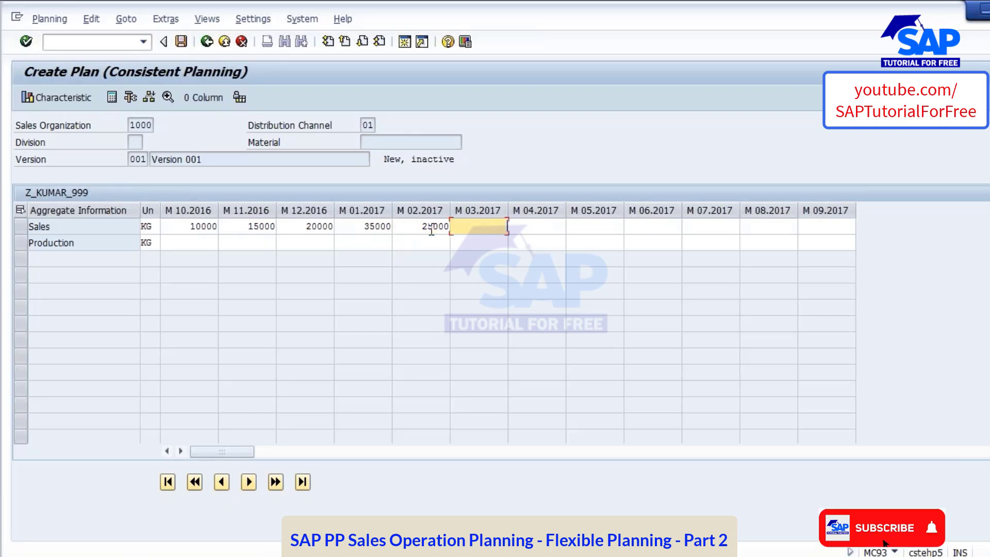
pyautogui.write('15000')
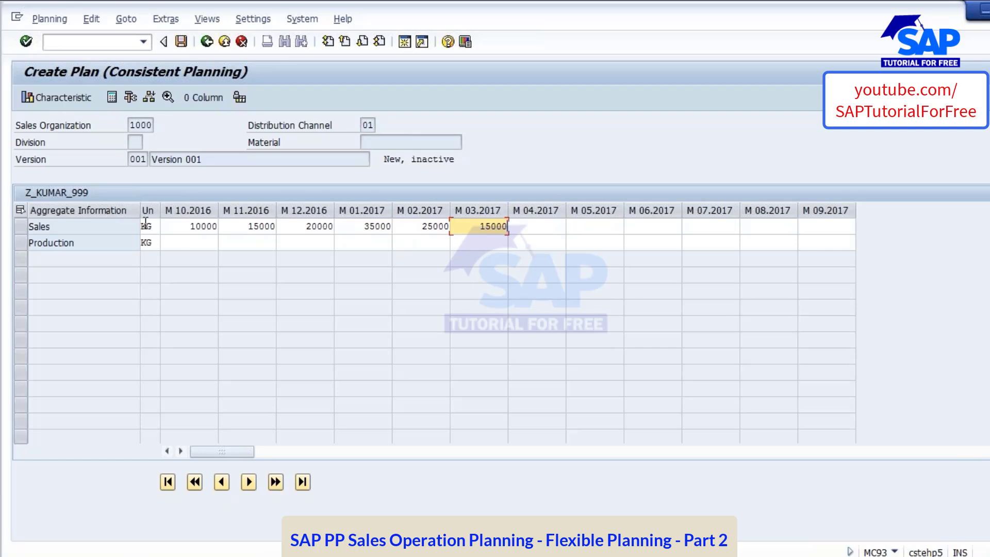
# Review the entered Sales quantities month by month and compare the M 10.2016 Sales and Production cells
pyautogui.click(206, 227)
pyautogui.click(250, 227)
pyautogui.click(319, 226)
pyautogui.click(397, 227)
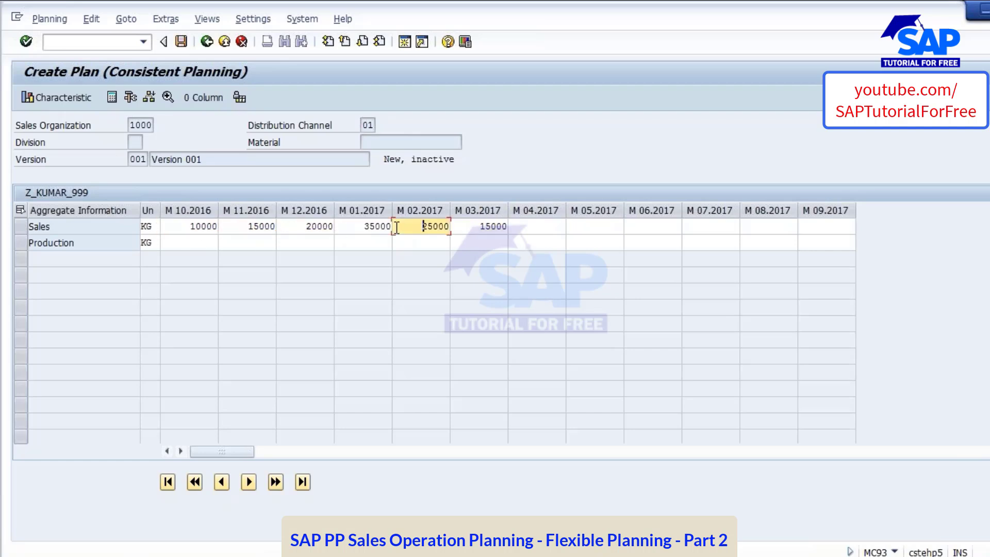
pyautogui.click(453, 227)
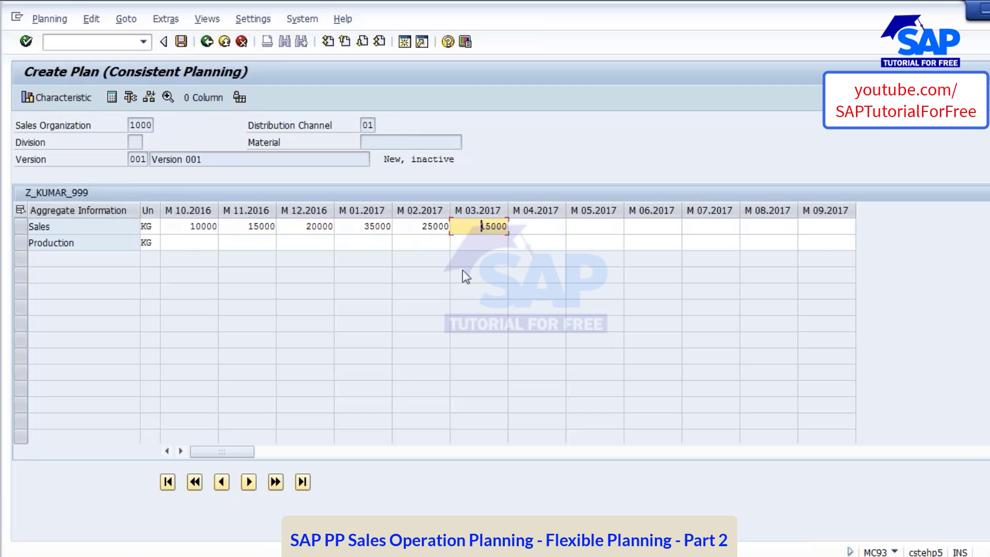
pyautogui.click(184, 242)
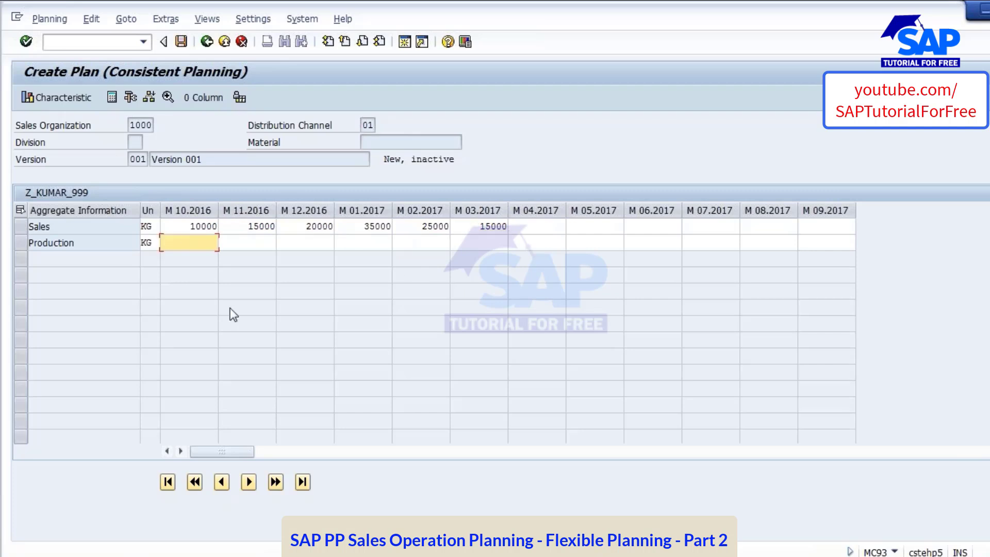
pyautogui.click(205, 226)
pyautogui.click(206, 243)
pyautogui.click(172, 227)
pyautogui.click(202, 243)
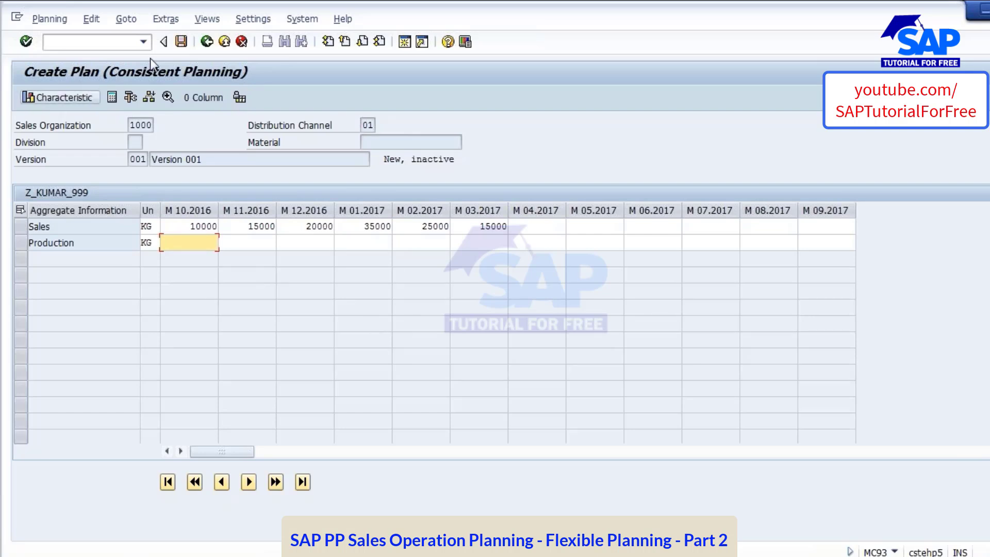
# Run the macro SAVAN_COPY_SALES_PRODUCTION to copy the Sales quantities into the Production row, and check the copied months
pyautogui.click(127, 21)
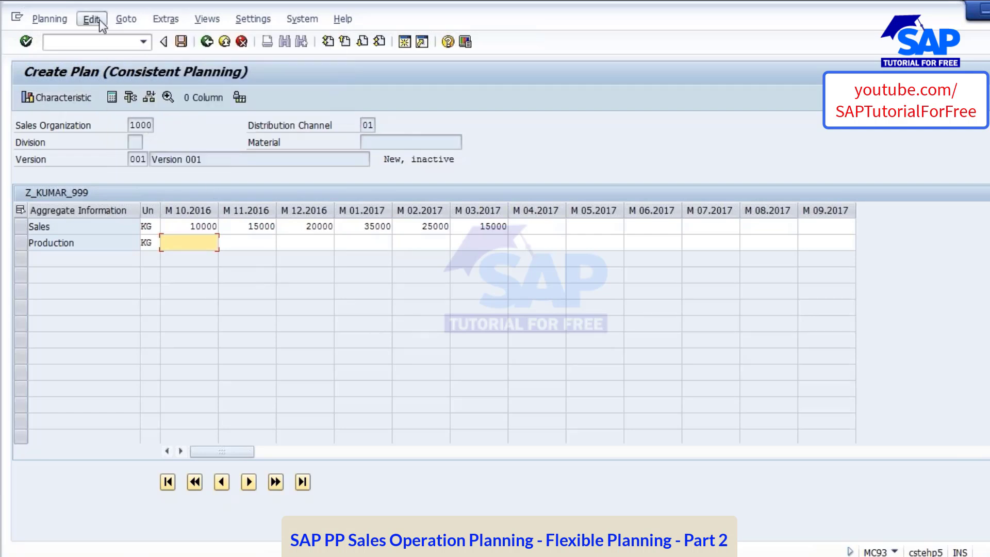
pyautogui.moveTo(99, 21)
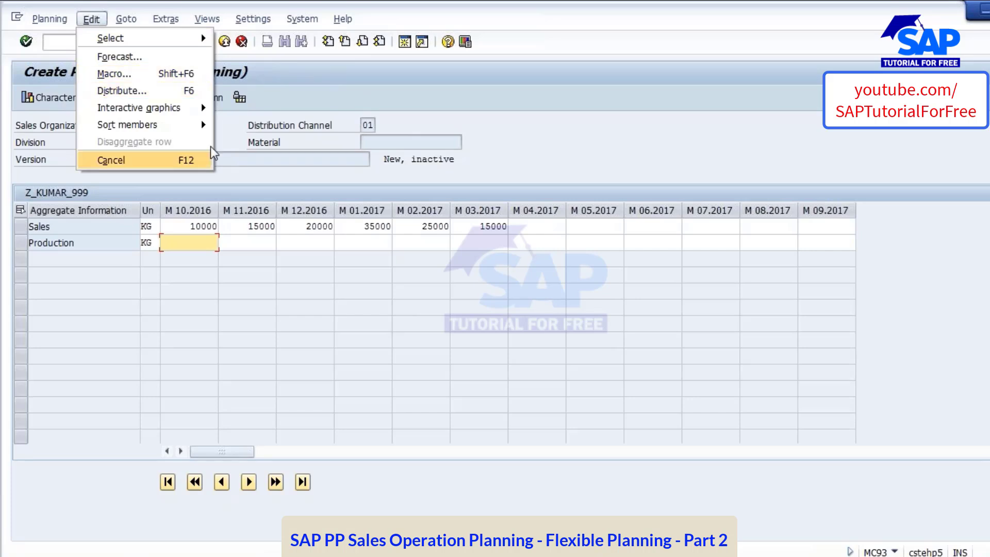
pyautogui.click(111, 160)
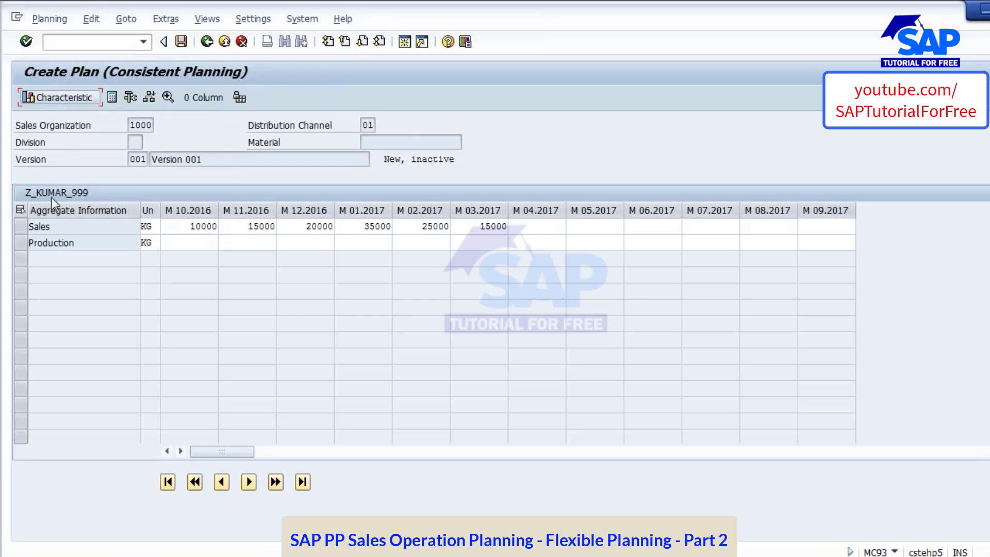
pyautogui.click(92, 20)
pyautogui.click(113, 73)
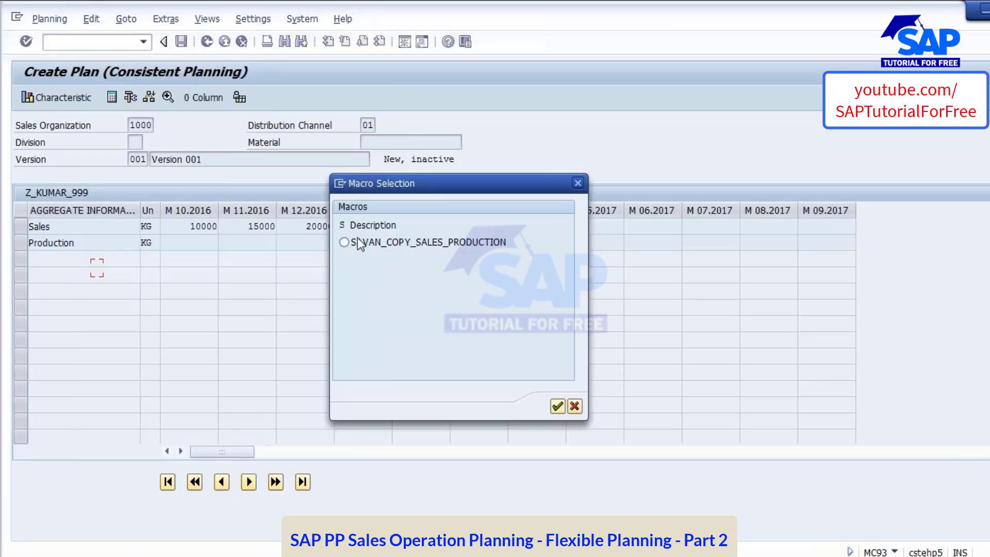
pyautogui.click(344, 243)
pyautogui.moveTo(456, 182); pyautogui.dragTo(651, 204)
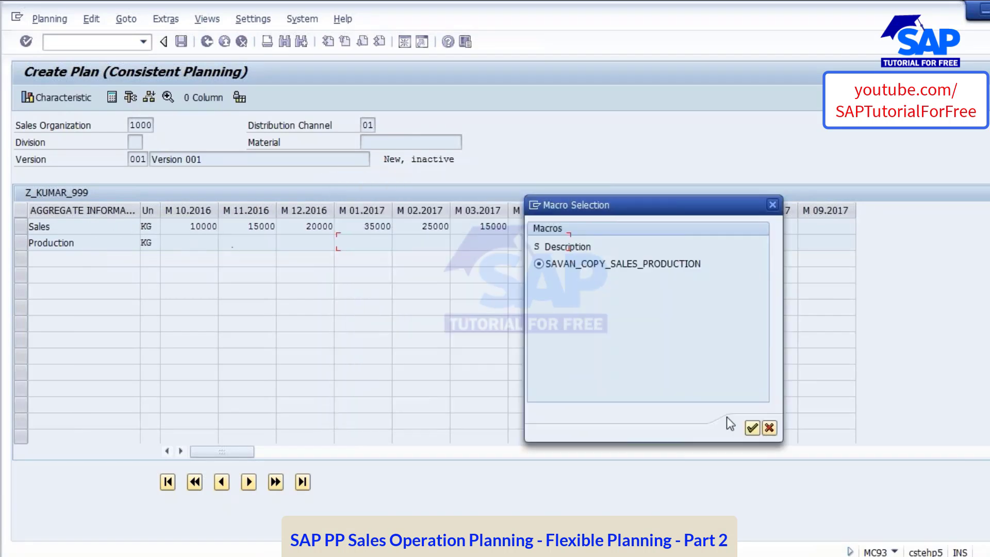
pyautogui.click(752, 428)
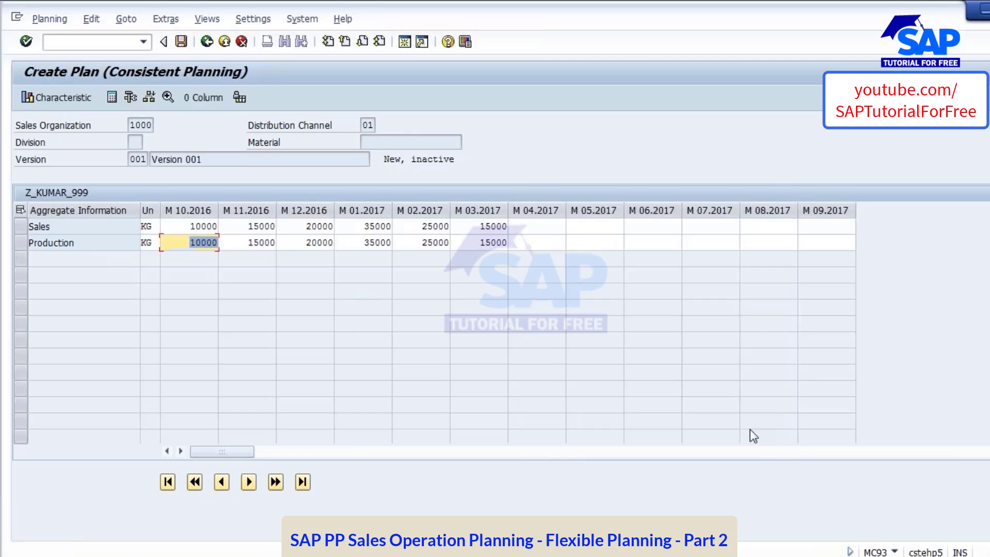
pyautogui.click(257, 245)
pyautogui.click(306, 245)
pyautogui.click(367, 243)
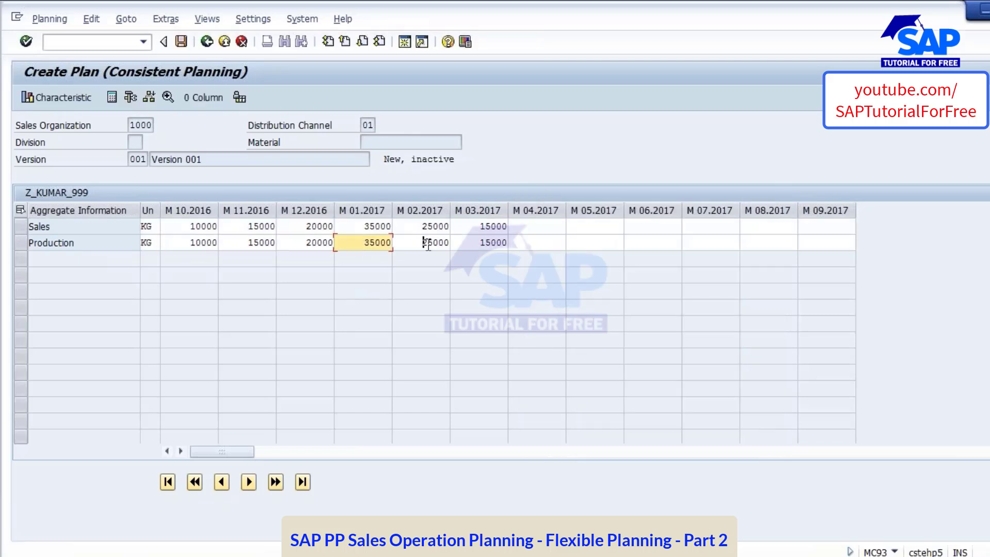
# Check the Production quantities for M 02.2017 and M 03.2017, and examine the plan's Sales Organization, Distribution Channel, Division and Material header fields
pyautogui.click(427, 243)
pyautogui.click(485, 246)
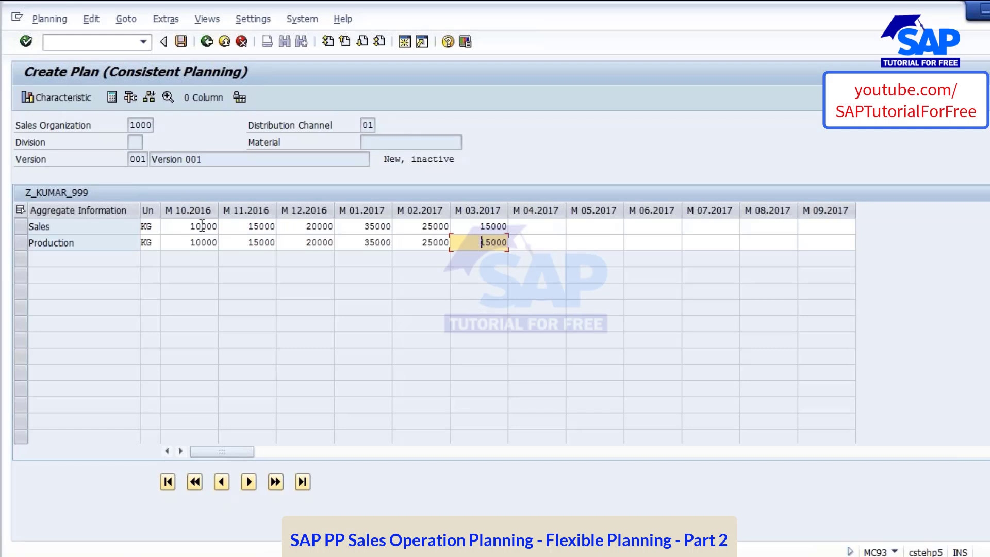
pyautogui.click(137, 125)
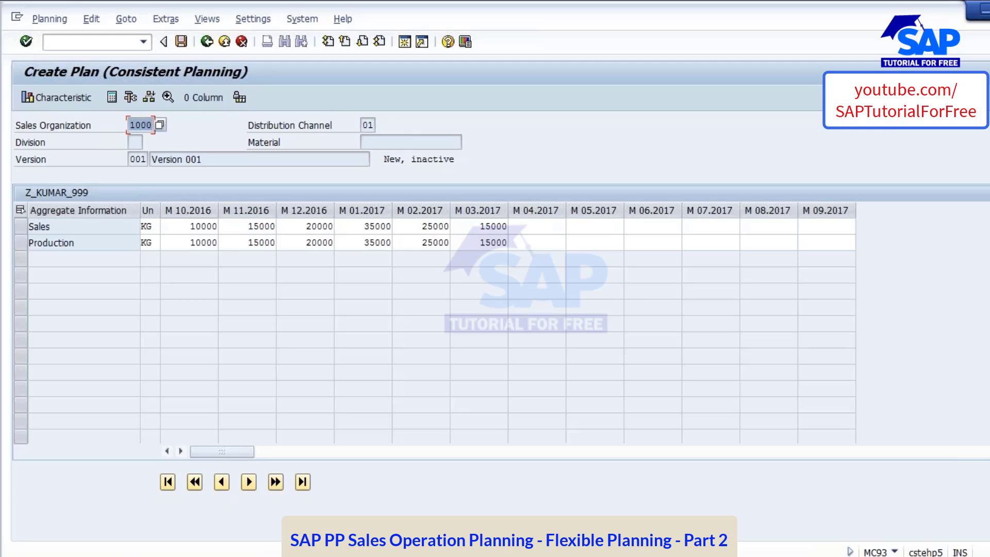
pyautogui.click(367, 125)
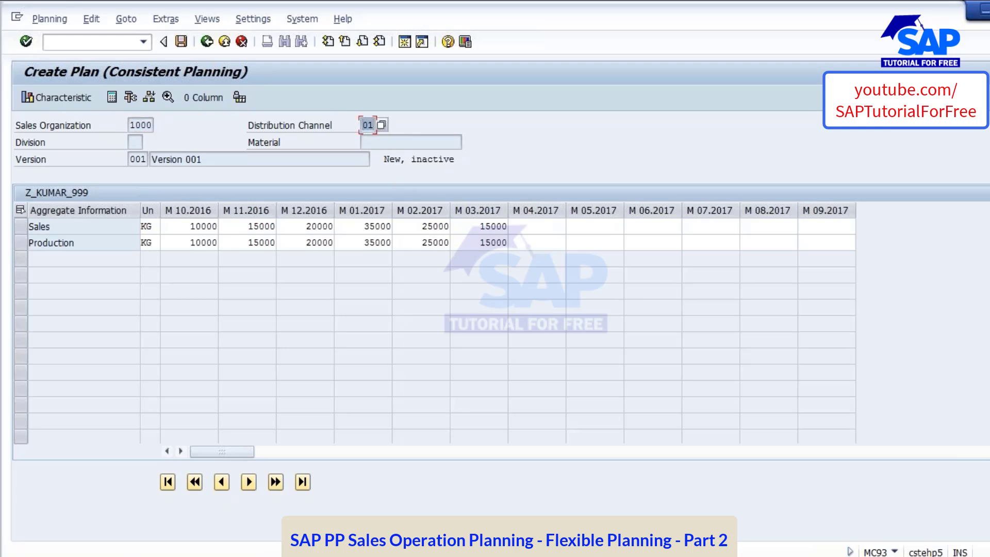
pyautogui.press('Tab')
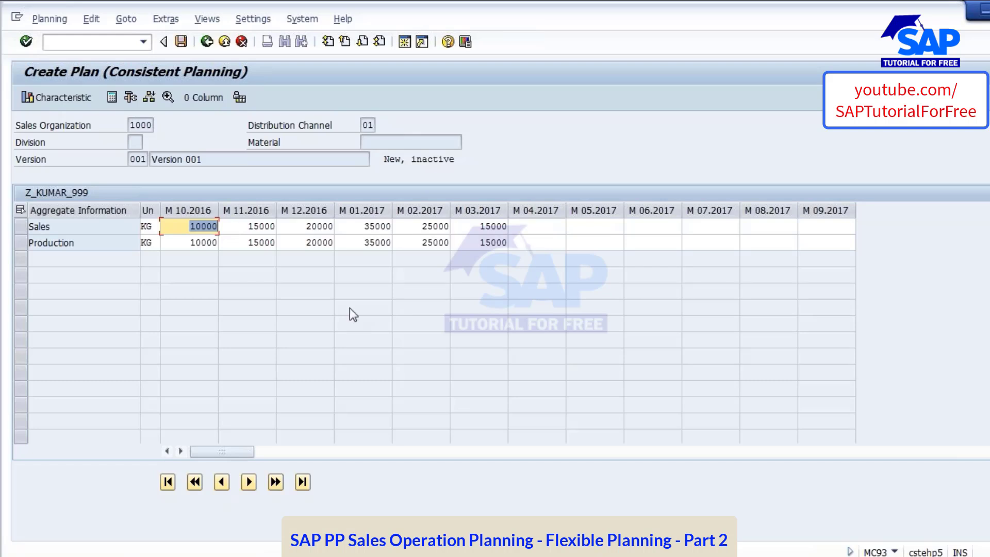
pyautogui.click(139, 143)
pyautogui.click(382, 145)
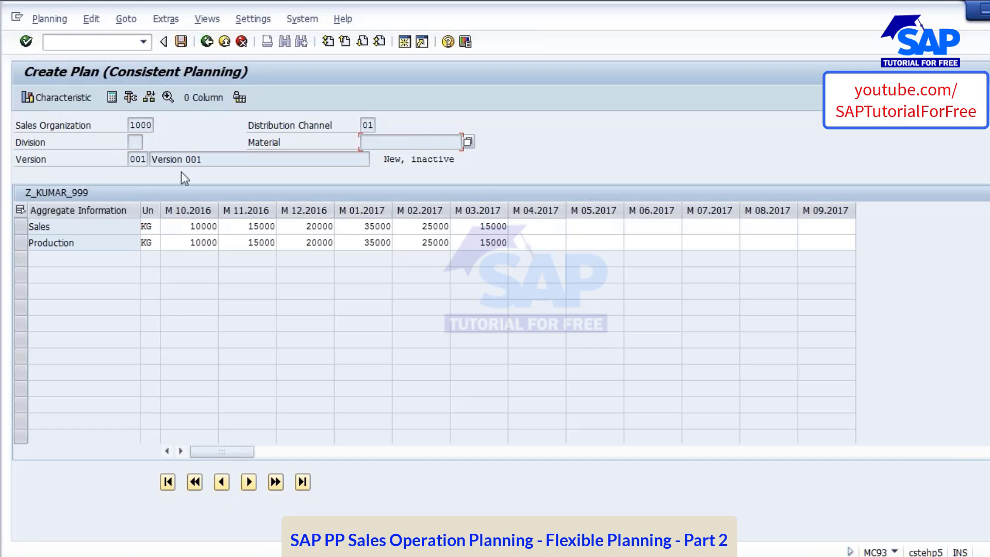
pyautogui.click(139, 144)
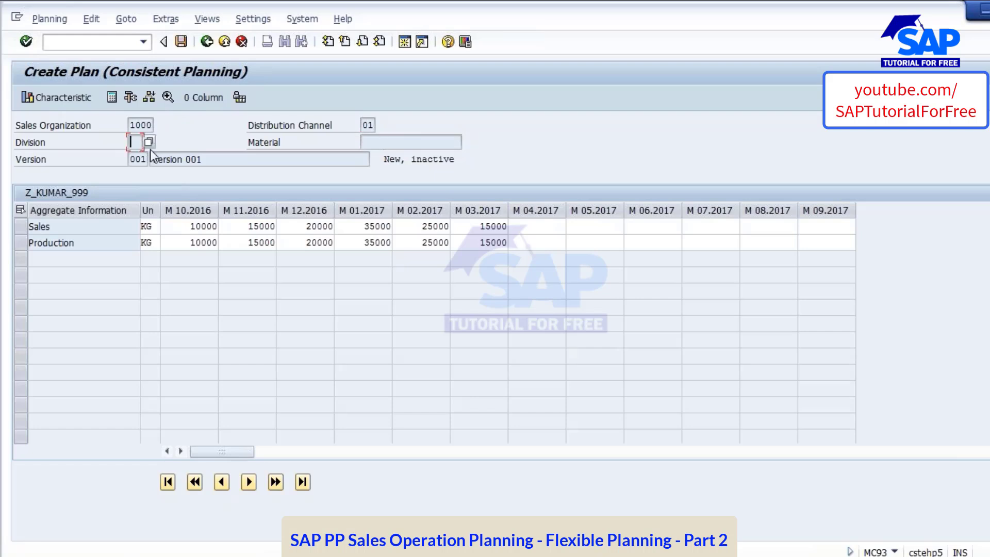
pyautogui.click(404, 143)
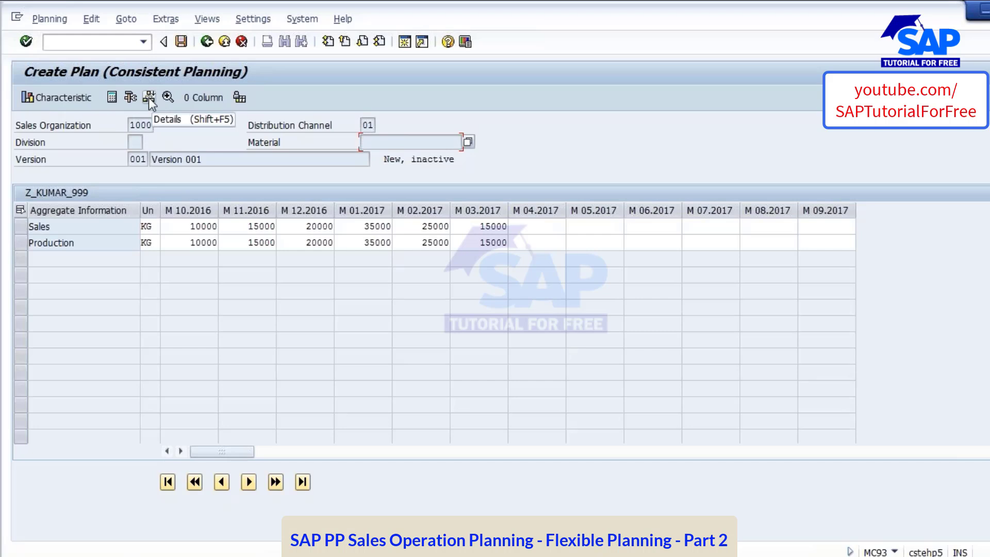
pyautogui.click(136, 144)
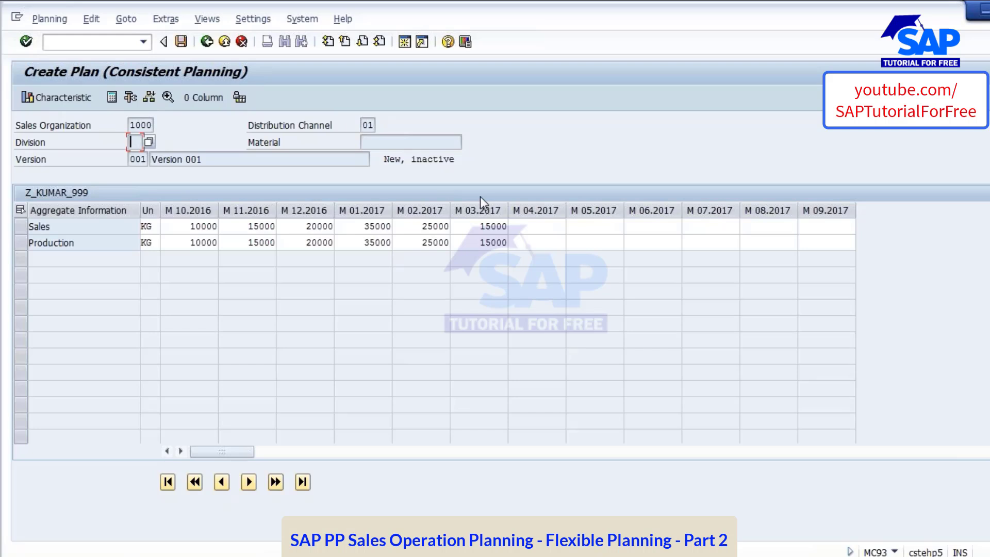
# Review the aggregate Sales quantities month by month from M 10.2016 through M 03.2017
pyautogui.click(196, 212)
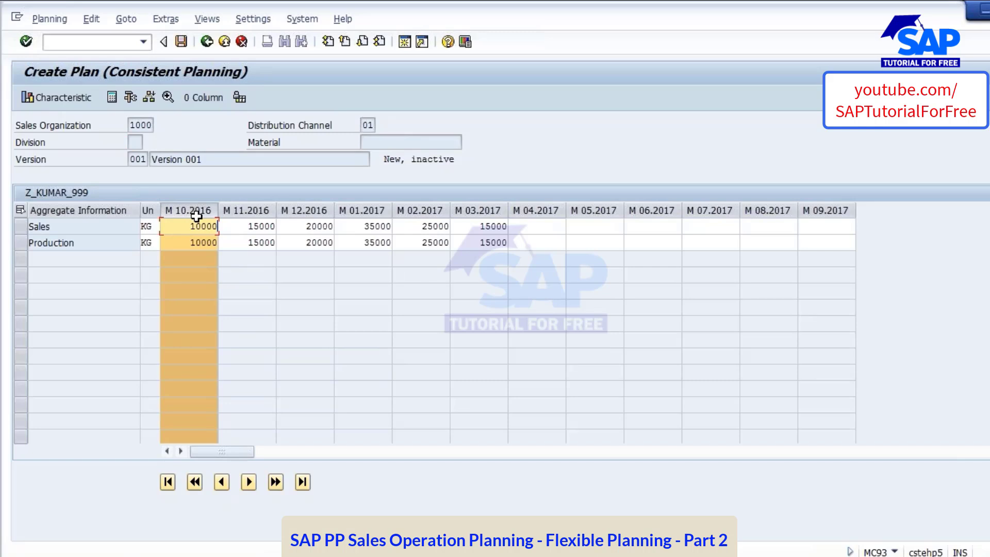
pyautogui.click(250, 225)
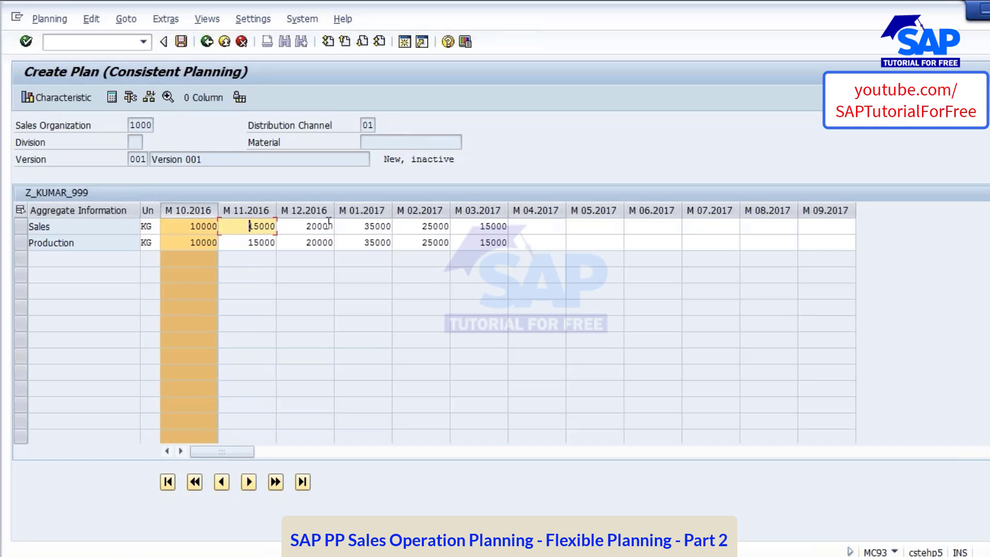
pyautogui.press('Tab')
pyautogui.press('Tab')
pyautogui.press('Tab')
pyautogui.press('Tab')
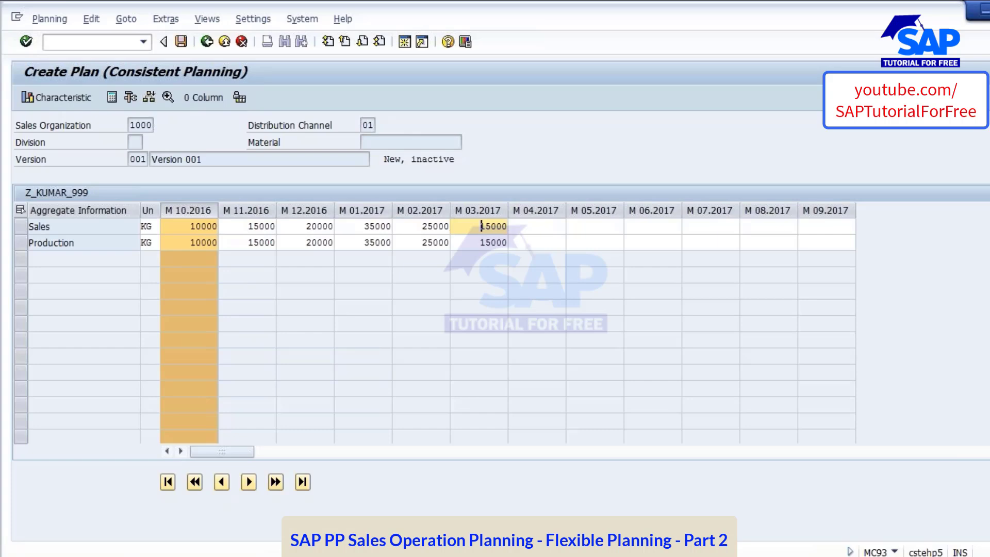
# Consult the Planning method slide of 01 SOP.pptx in PowerPoint and relate it to the SAP plan's aggregate quantities and header fields
pyautogui.hotkey('alt', 'Tab')
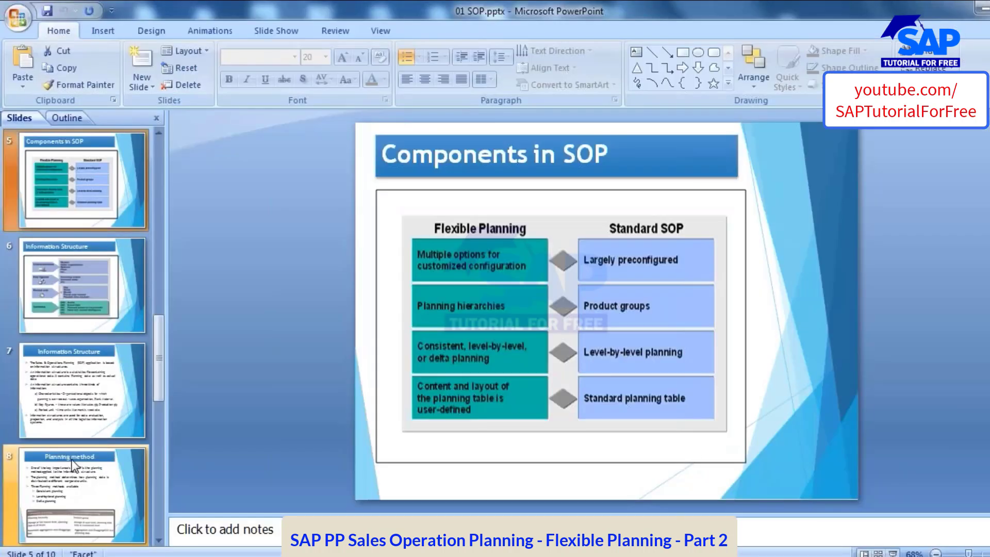
pyautogui.click(74, 465)
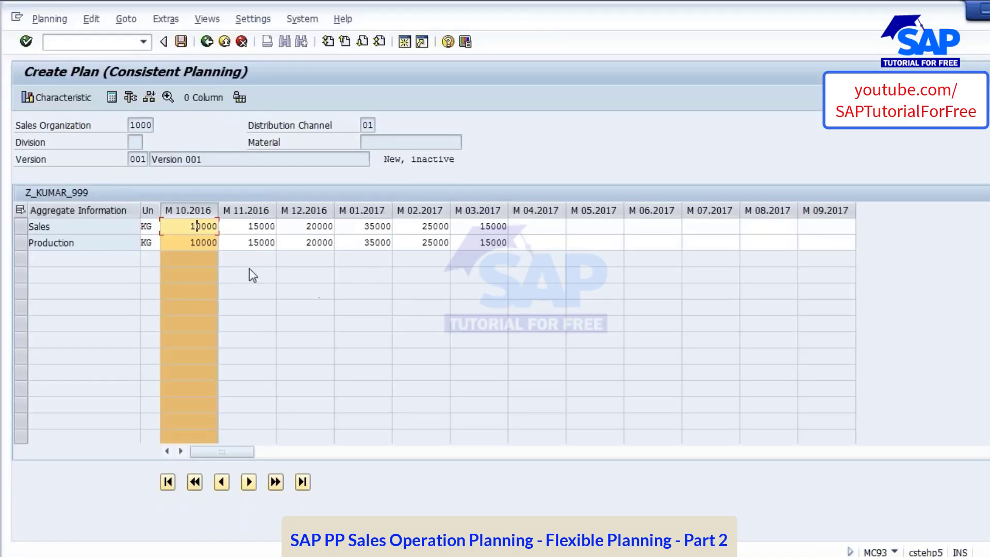
pyautogui.click(320, 243)
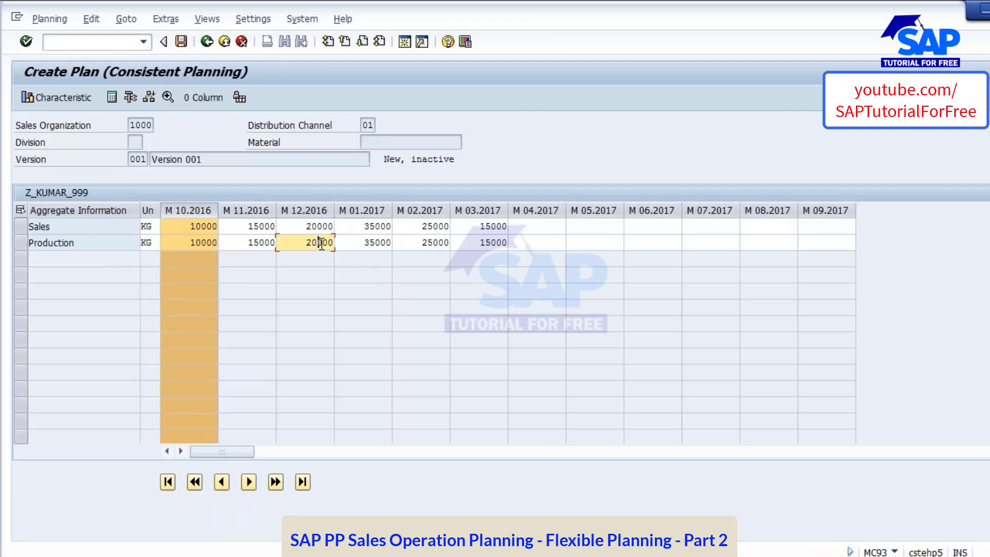
pyautogui.click(194, 221)
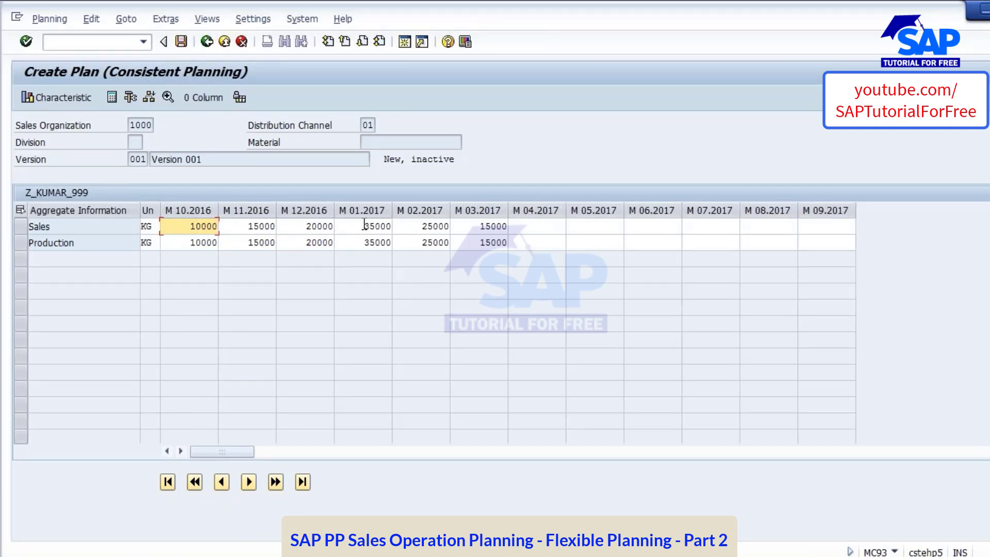
pyautogui.click(142, 126)
pyautogui.click(363, 125)
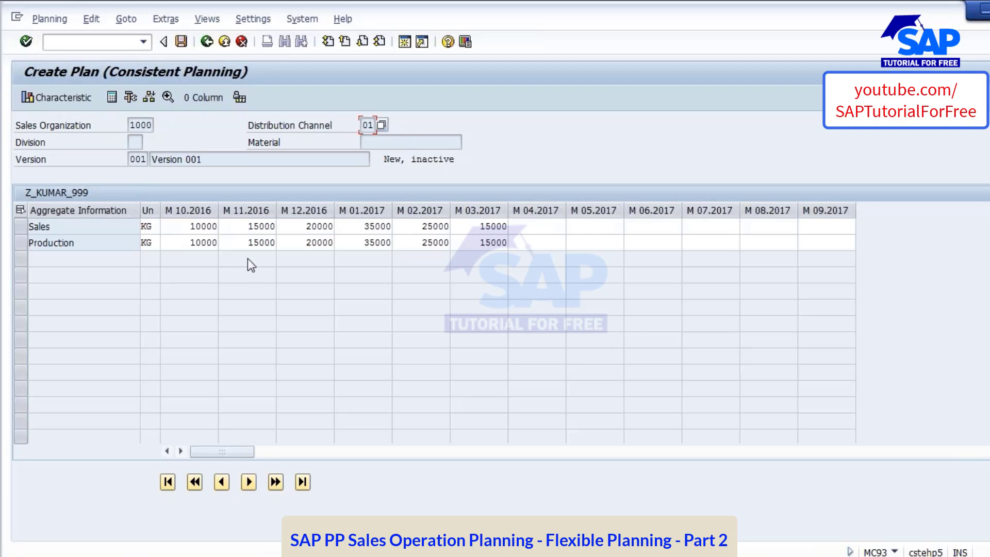
# Drill down the plan to division 02 and compare its Sales and Production quantities for M 10.2016 and M 11.2016
pyautogui.click(147, 96)
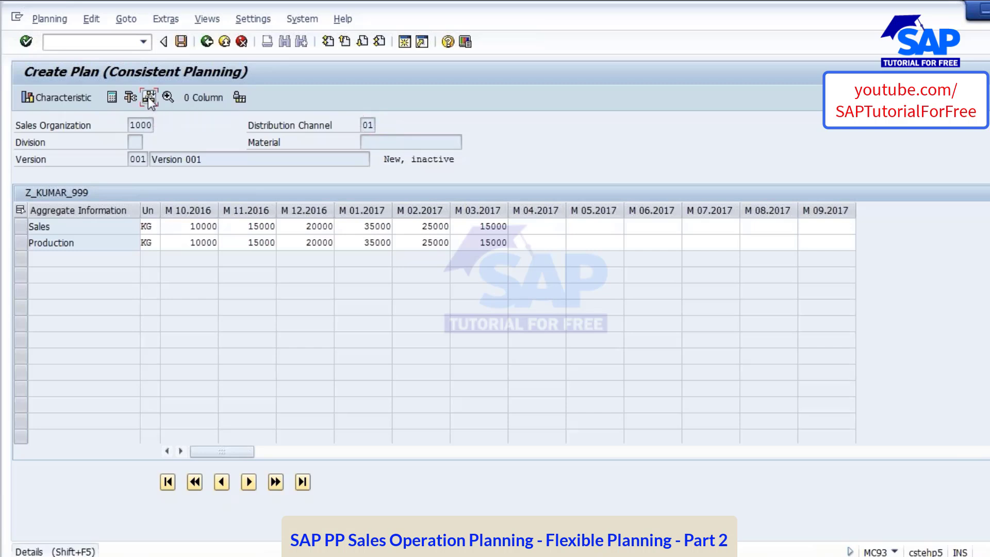
pyautogui.click(196, 222)
pyautogui.click(209, 243)
pyautogui.click(255, 228)
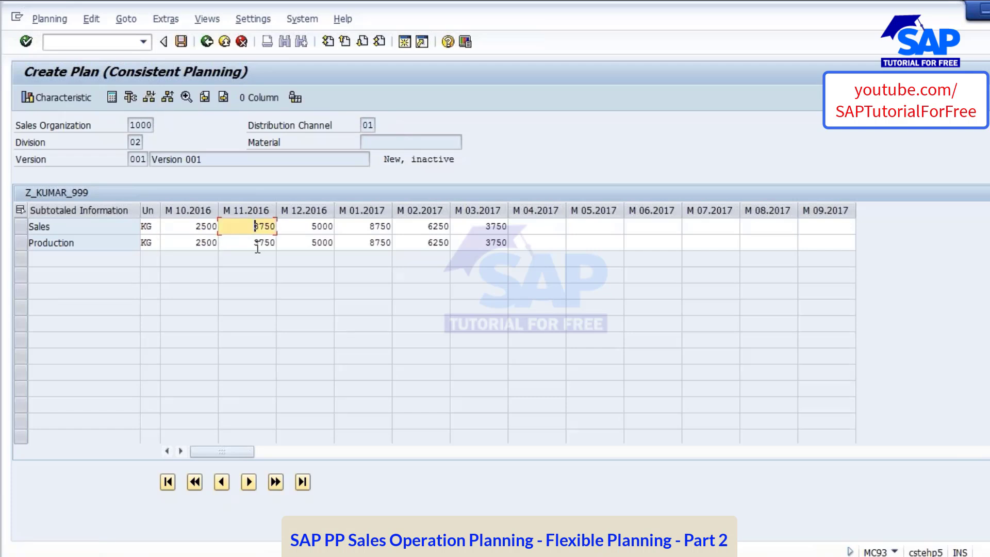
pyautogui.click(257, 243)
pyautogui.click(135, 142)
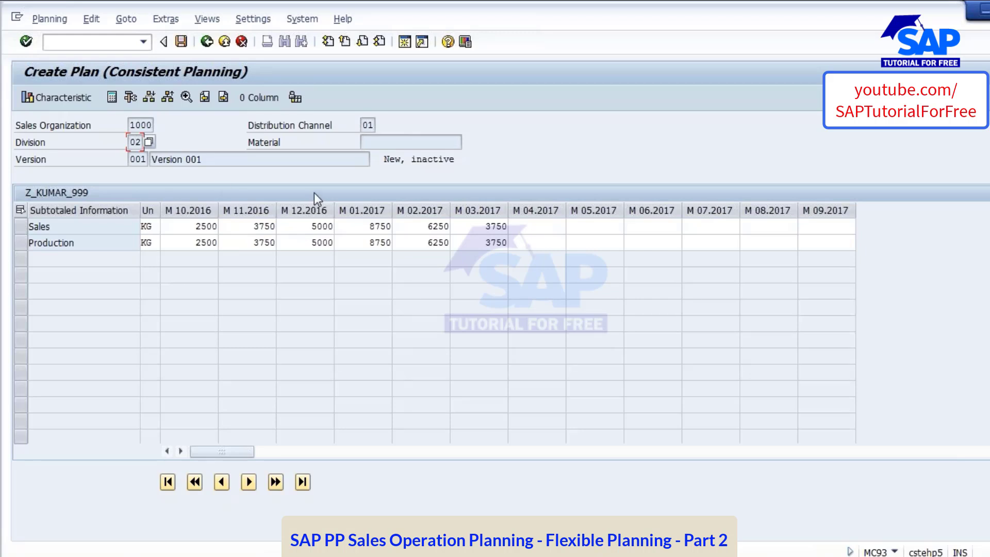
# Go to the next division, A1, and review its Sales quantities for M 11.2016 to M 01.2017 and its header fields
pyautogui.click(224, 95)
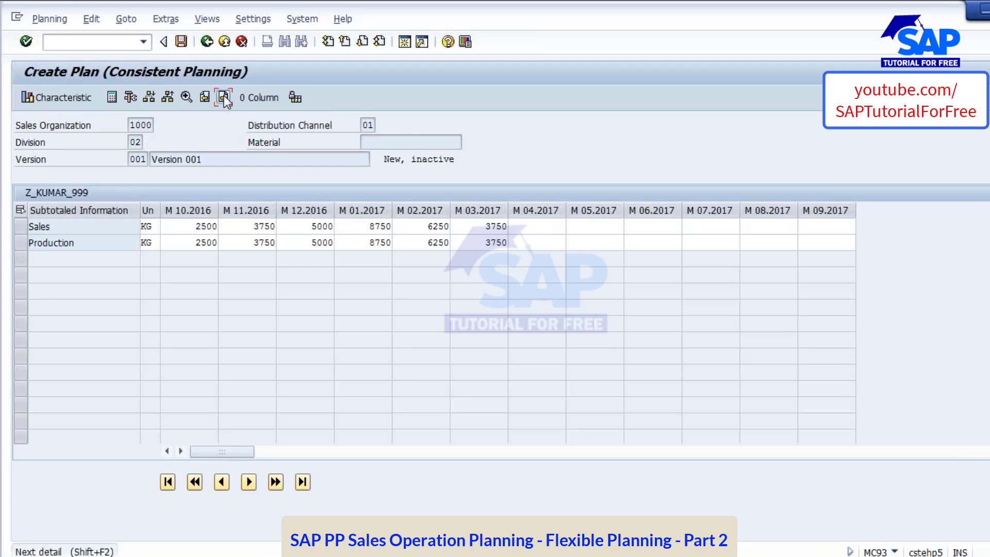
pyautogui.click(259, 225)
pyautogui.click(316, 229)
pyautogui.click(365, 227)
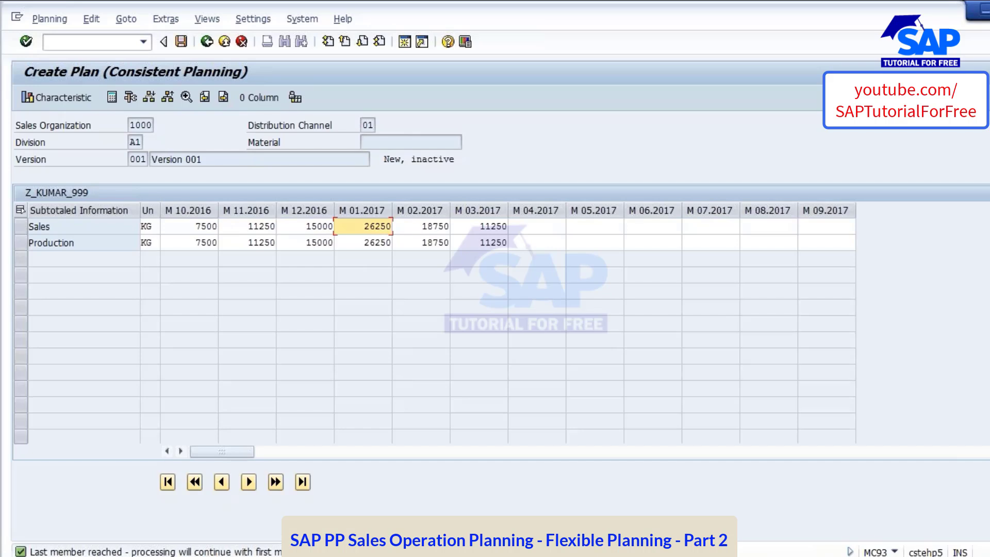
pyautogui.click(136, 141)
pyautogui.click(398, 138)
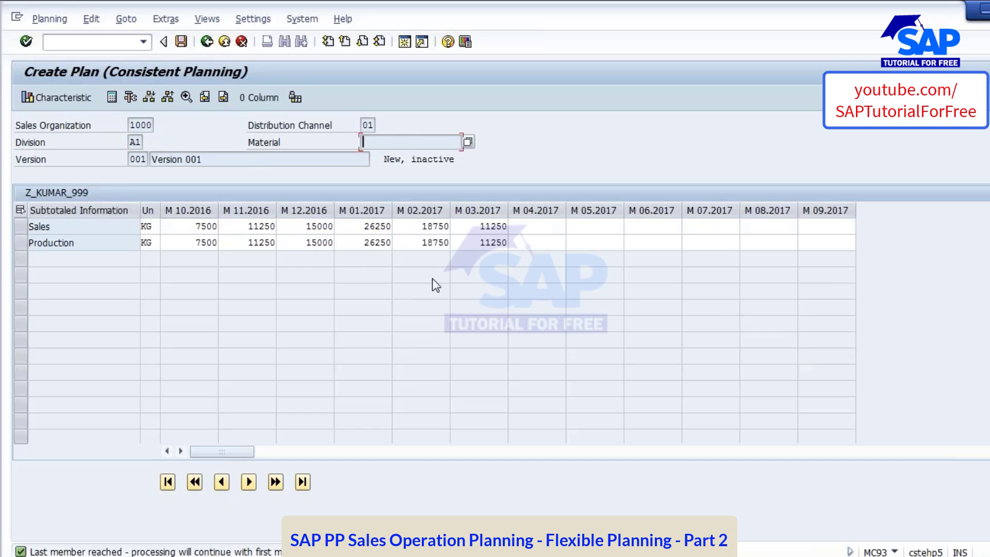
# Drill down from division A1 to the detailed plan for material TP_CHILLED_01
pyautogui.click(147, 97)
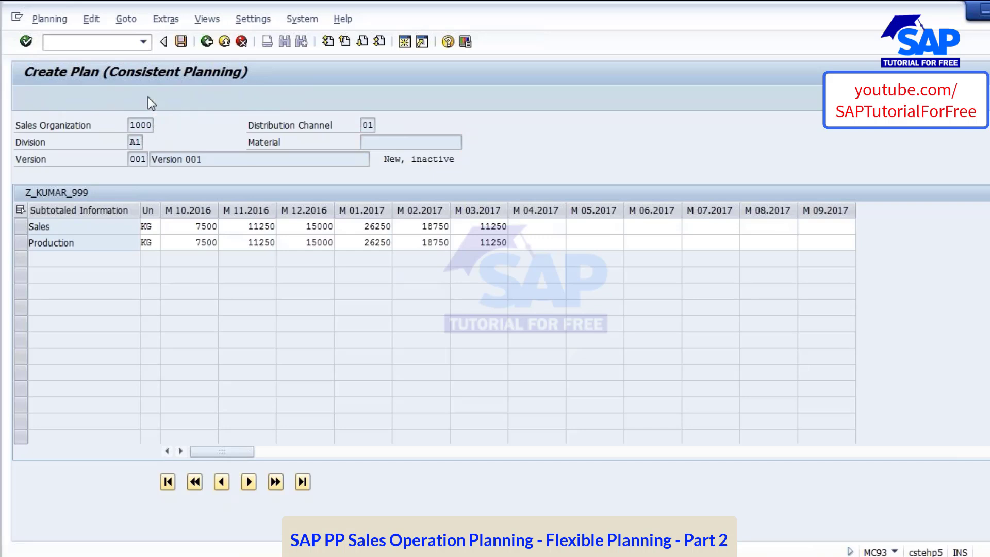
pyautogui.click(134, 141)
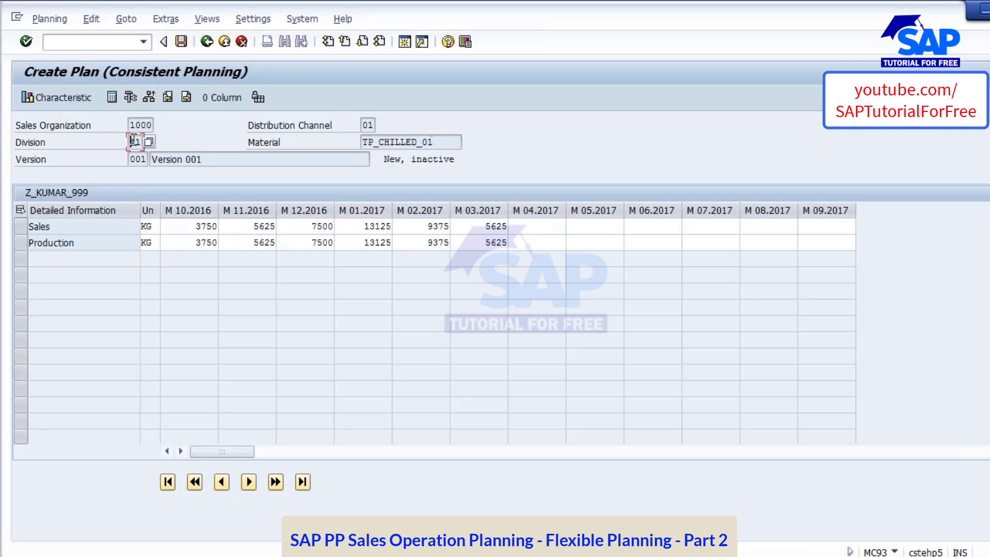
pyautogui.click(417, 141)
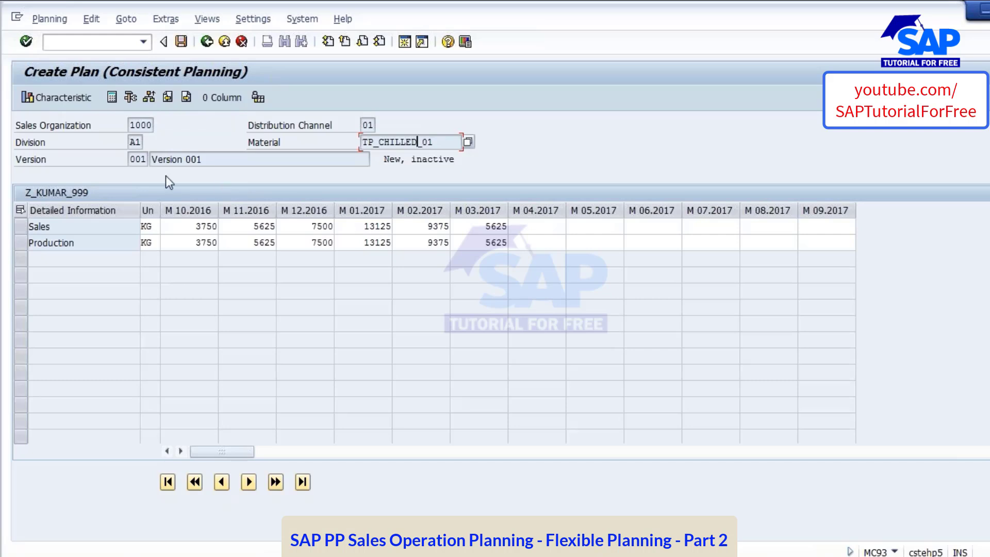
# Return to the division A1 subtotal level and compare its M 10.2016 Sales and Production quantities
pyautogui.click(149, 96)
pyautogui.click(132, 141)
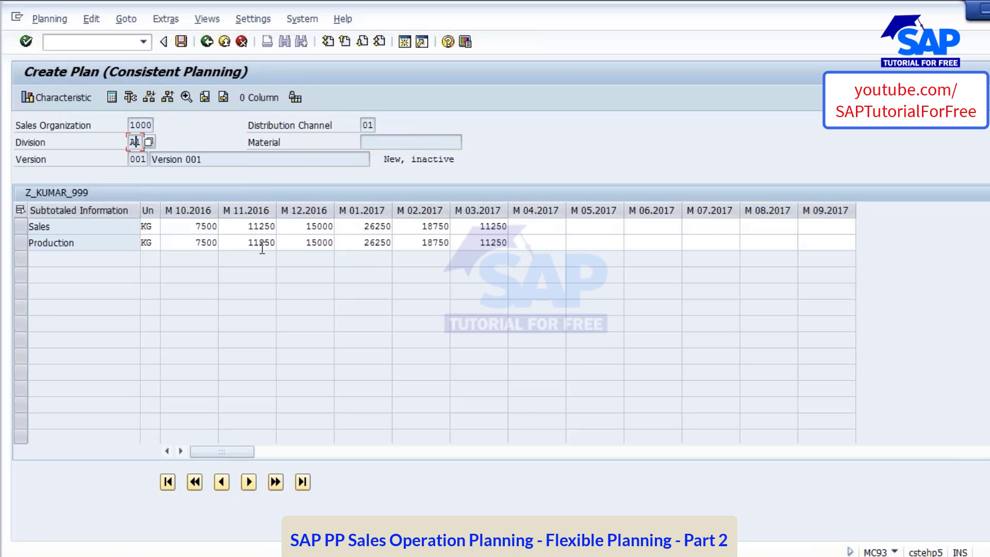
pyautogui.click(199, 226)
pyautogui.click(201, 244)
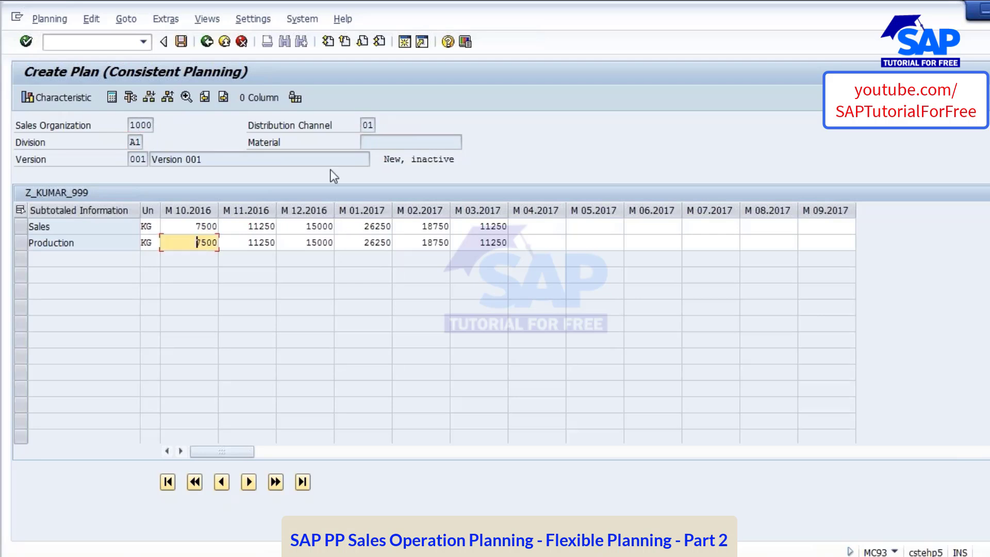
# Drill down again to material TP_CHILLED_01 in division A1 and move on to the next material, TP_CHILLED_02
pyautogui.click(149, 98)
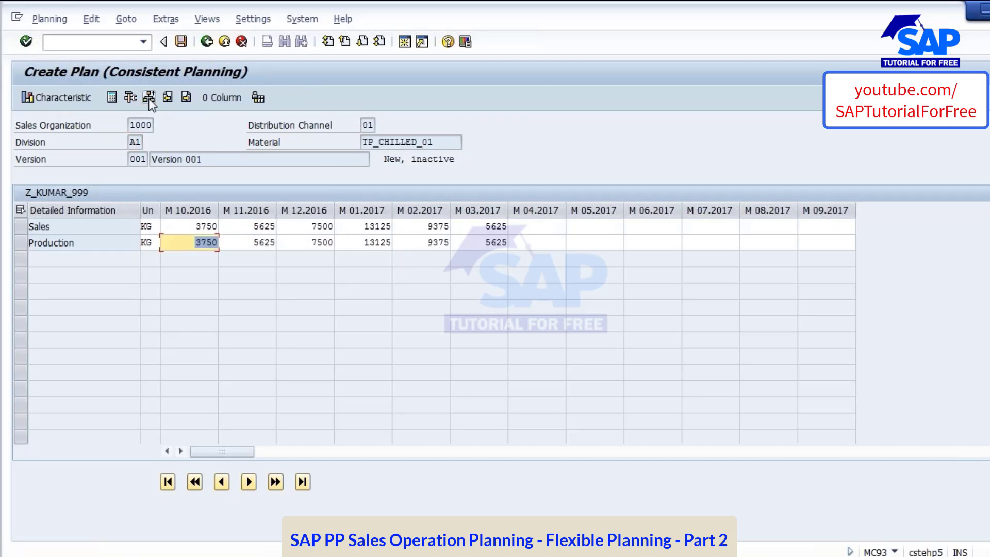
pyautogui.click(448, 143)
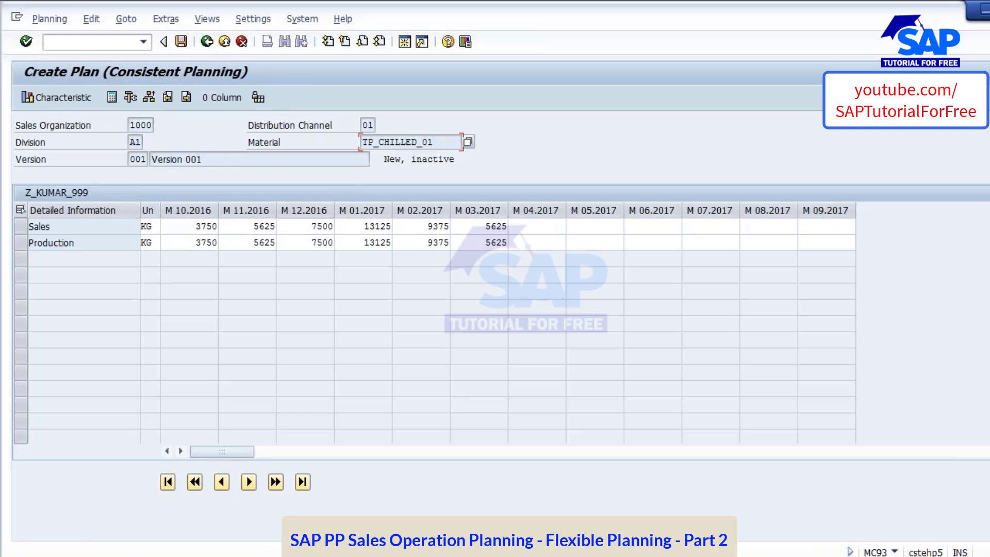
pyautogui.click(135, 142)
pyautogui.click(186, 98)
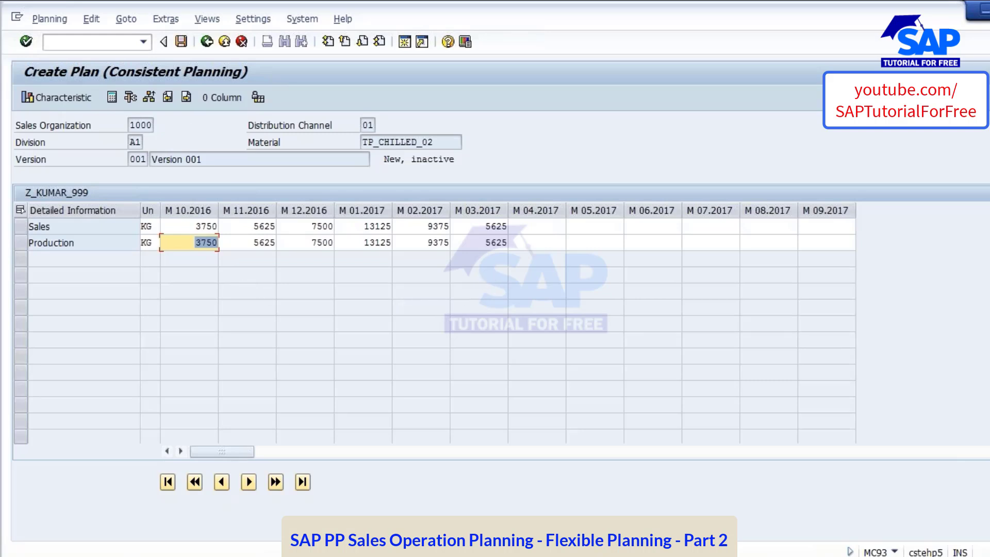
# Close 01 SOP.pptx, switch to 03 Flexible Palnning.pptx in PowerPoint, and view the Planning Function and Drill down in Interactive Planning slides
pyautogui.moveTo(596, 556)
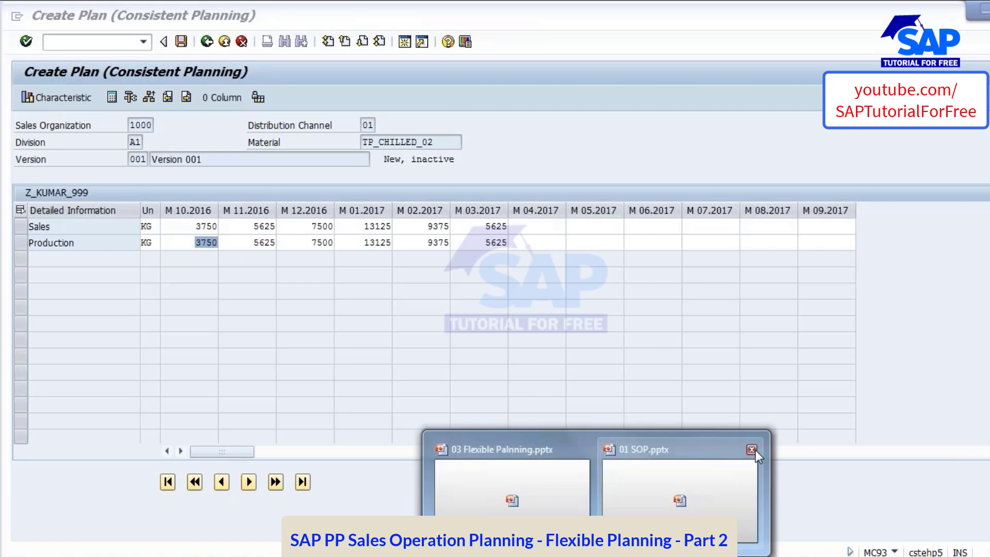
pyautogui.click(754, 450)
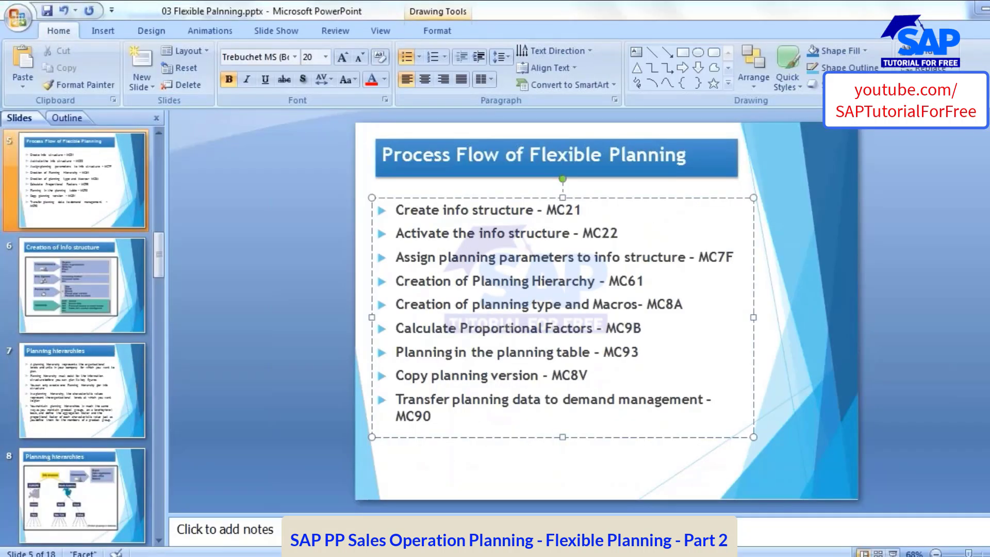
pyautogui.scroll(-6, 32, 423)
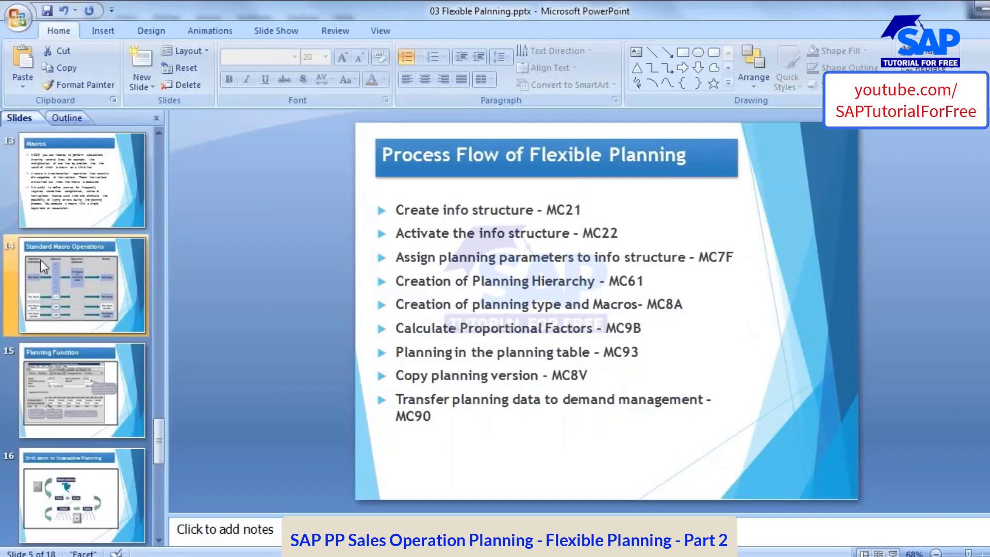
pyautogui.click(69, 418)
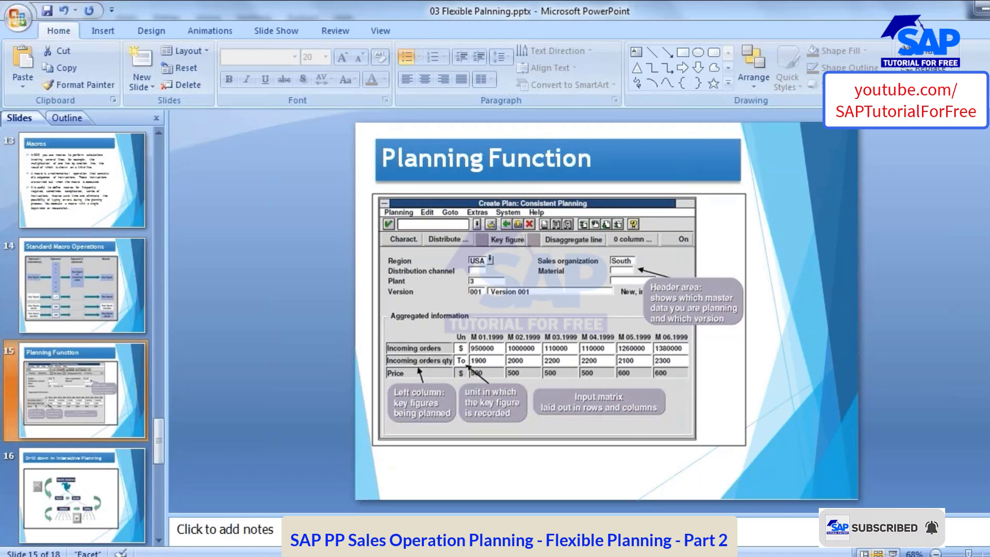
pyautogui.click(92, 479)
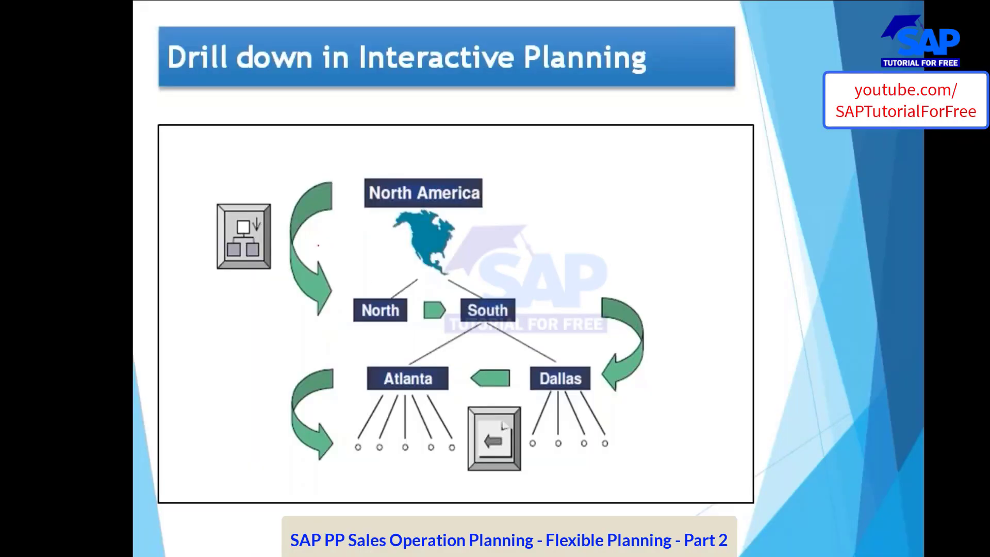
# Circle the drill-down and back icons on the Drill down in Interactive Planning slide, and erase the ink
pyautogui.moveTo(220, 191)
pyautogui.mouseDown()
pyautogui.moveTo(203, 277)
pyautogui.moveTo(268, 308)
pyautogui.moveTo(219, 199)
pyautogui.mouseUp()
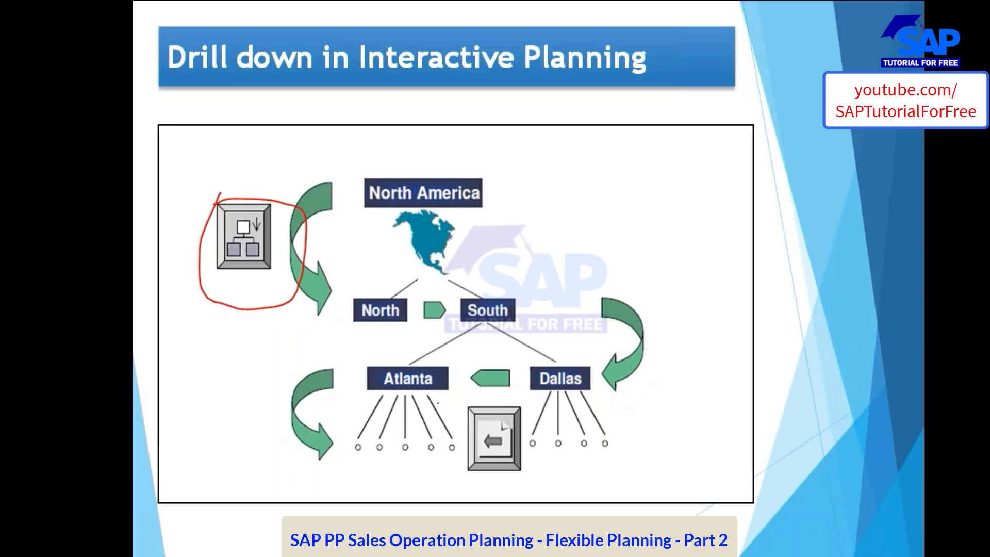
pyautogui.moveTo(472, 403)
pyautogui.mouseDown()
pyautogui.moveTo(457, 466)
pyautogui.moveTo(575, 428)
pyautogui.moveTo(444, 400)
pyautogui.mouseUp()
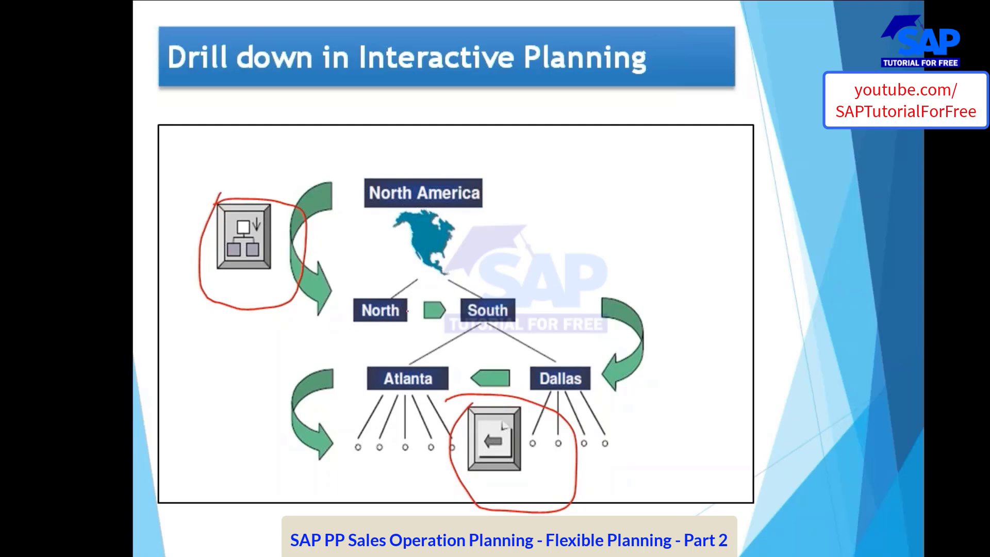
pyautogui.press('e')
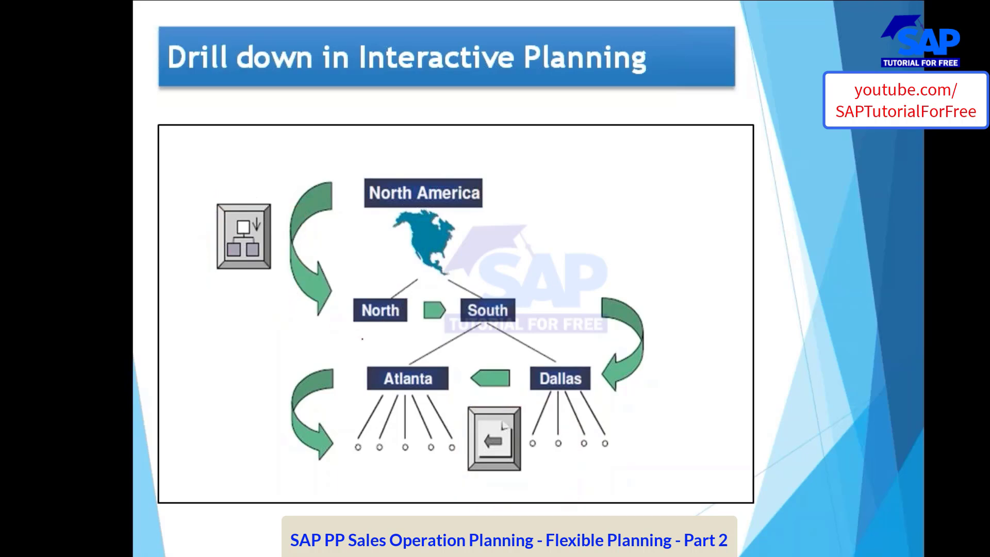
# End the slide show, switch to the SAP consistent planning session, and save the plan for Z_KUMAR_999
pyautogui.press('Escape')
pyautogui.scroll(-2, 117, 471)
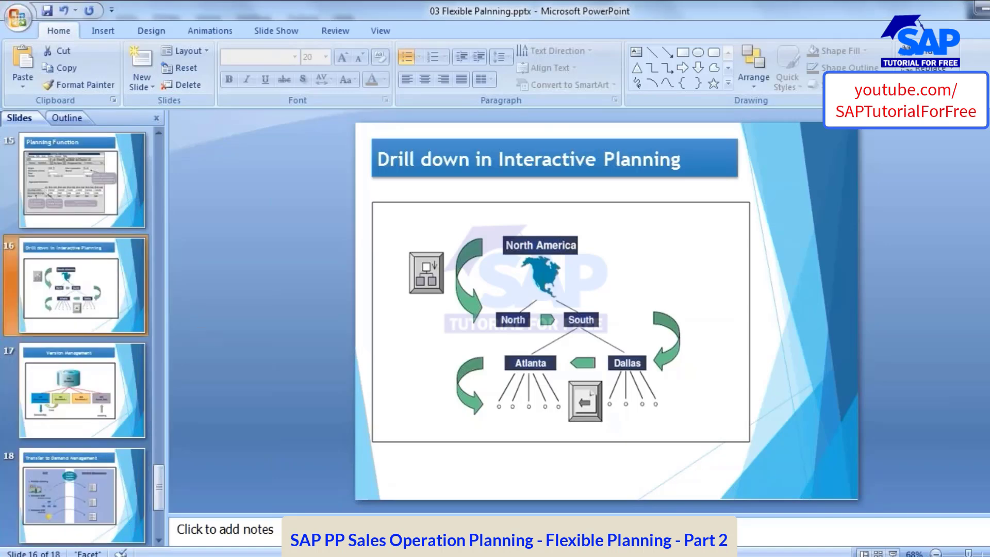
pyautogui.moveTo(405, 555)
pyautogui.click(482, 495)
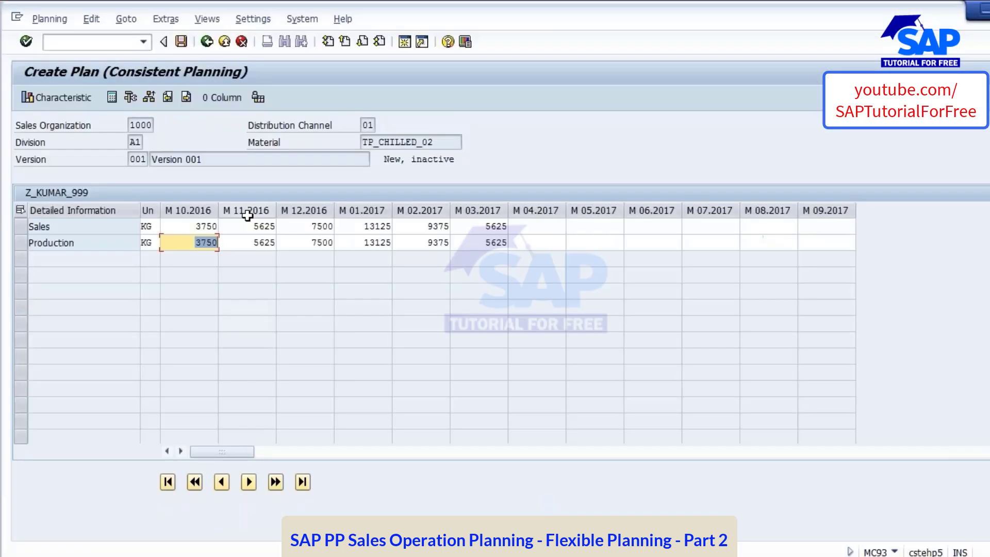
pyautogui.click(180, 41)
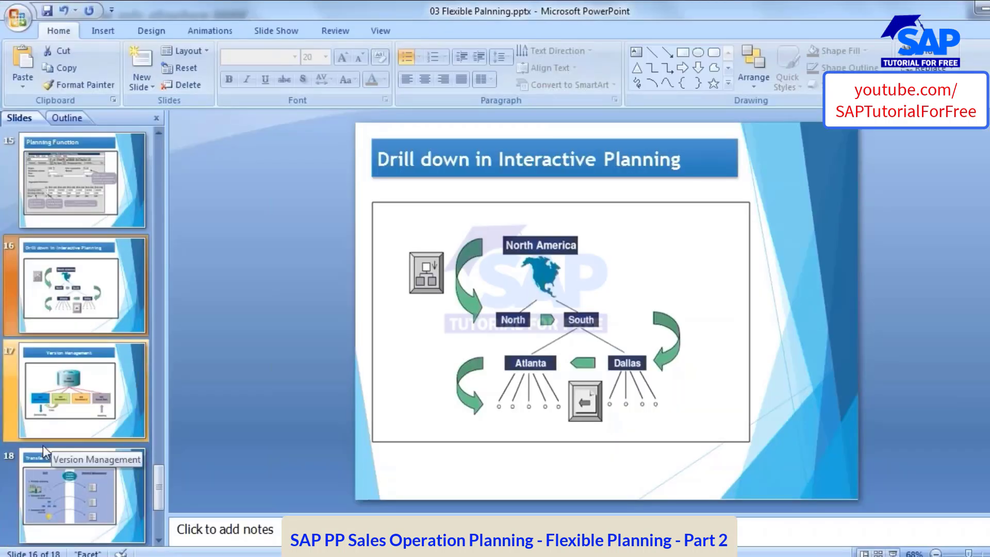
# View the Version Management slide in PowerPoint, and look up the Copy planning version transaction on the Process Flow of Flexible Planning slide
pyautogui.click(61, 386)
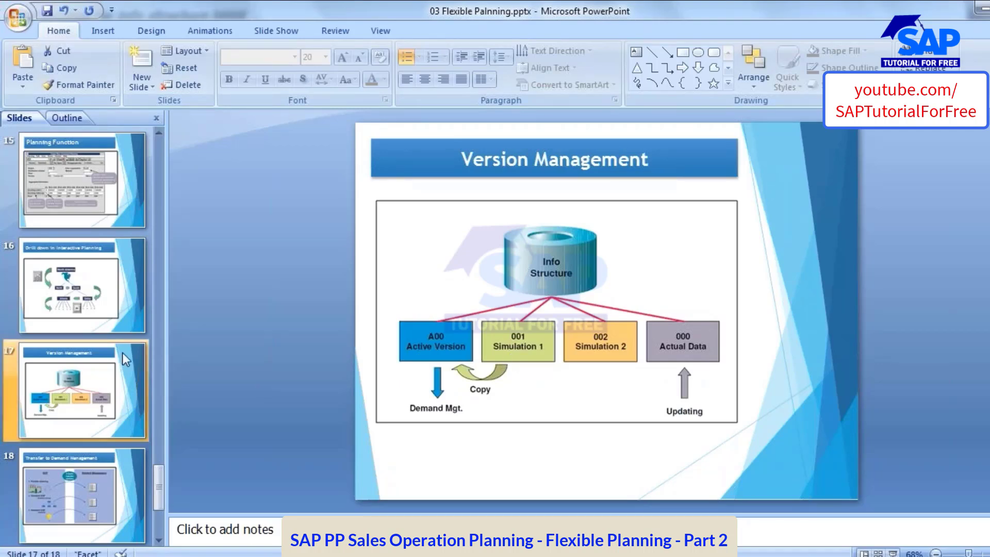
pyautogui.press('Up')
pyautogui.press('Up')
pyautogui.press('Up')
pyautogui.press('Up')
pyautogui.press('Up')
pyautogui.press('Up')
pyautogui.press('Up')
pyautogui.press('Up')
pyautogui.press('Up')
pyautogui.press('Up')
pyautogui.press('Up')
pyautogui.press('Up')
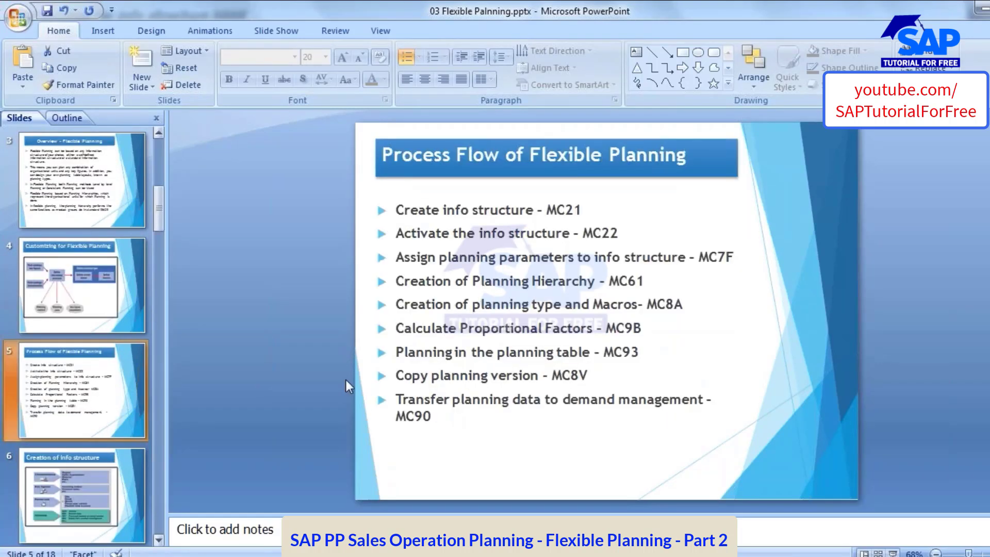
pyautogui.click(561, 375)
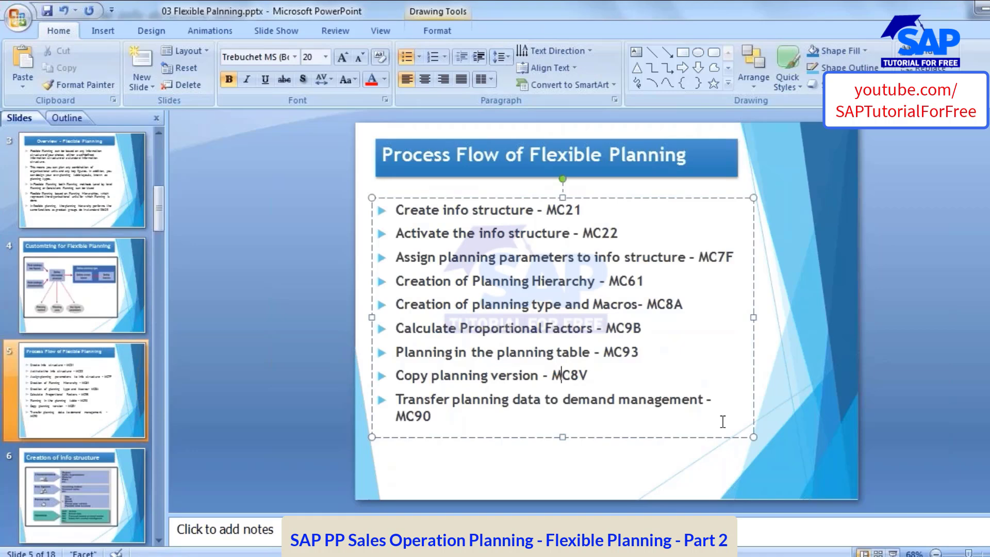
# Switch back to SAP, leave the planning selection screens, and start transaction MC8V to copy a planning version
pyautogui.hotkey('alt', 'Tab')
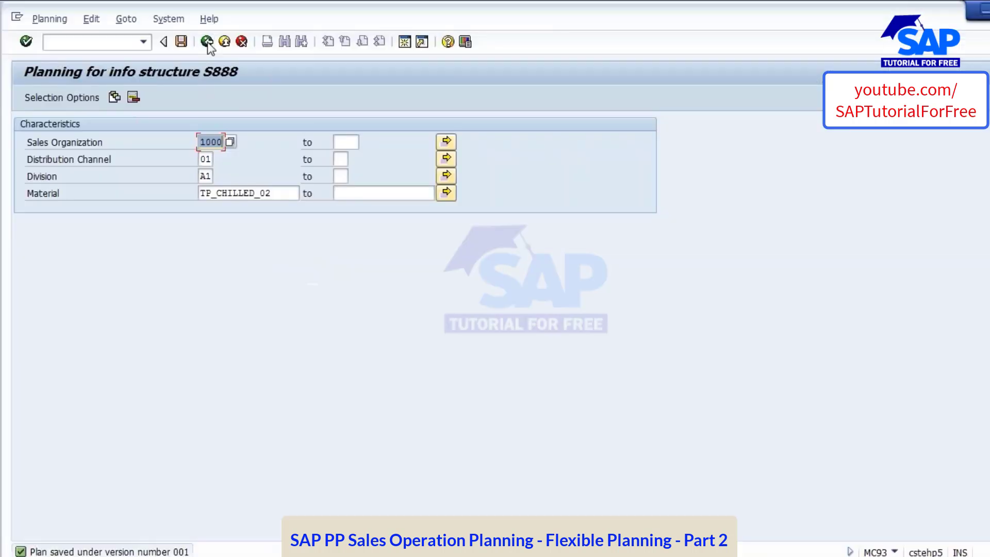
pyautogui.click(207, 42)
pyautogui.click(207, 41)
pyautogui.click(80, 47)
pyautogui.write('/nmc')
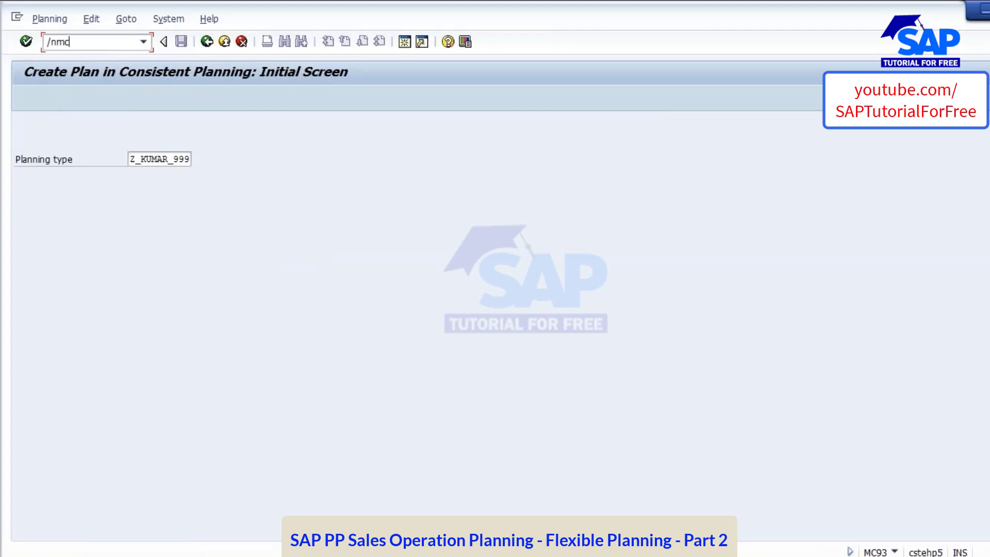
pyautogui.write('8v')
pyautogui.press('Return')
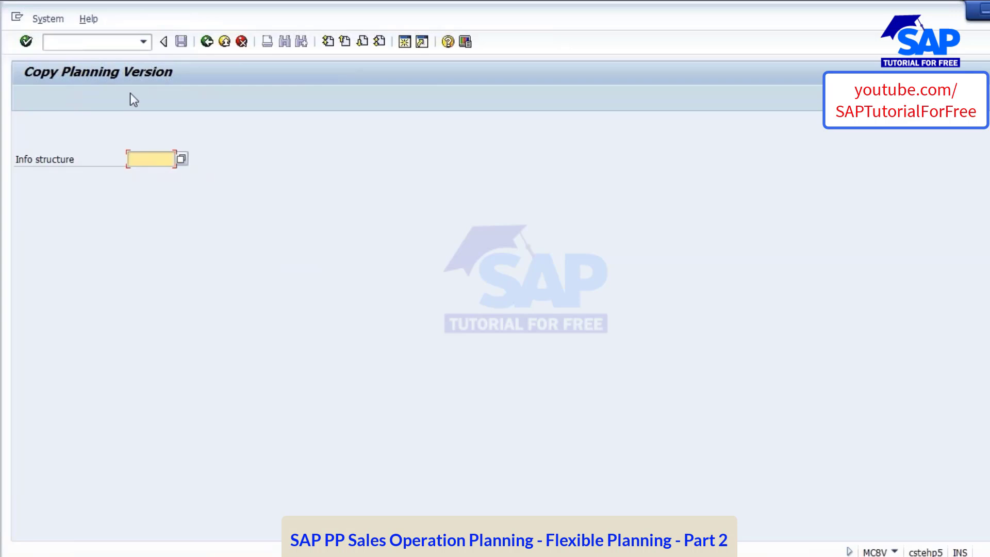
# Choose info structure S888 for the version copy, with source version 001 and target version A00
pyautogui.write('S888')
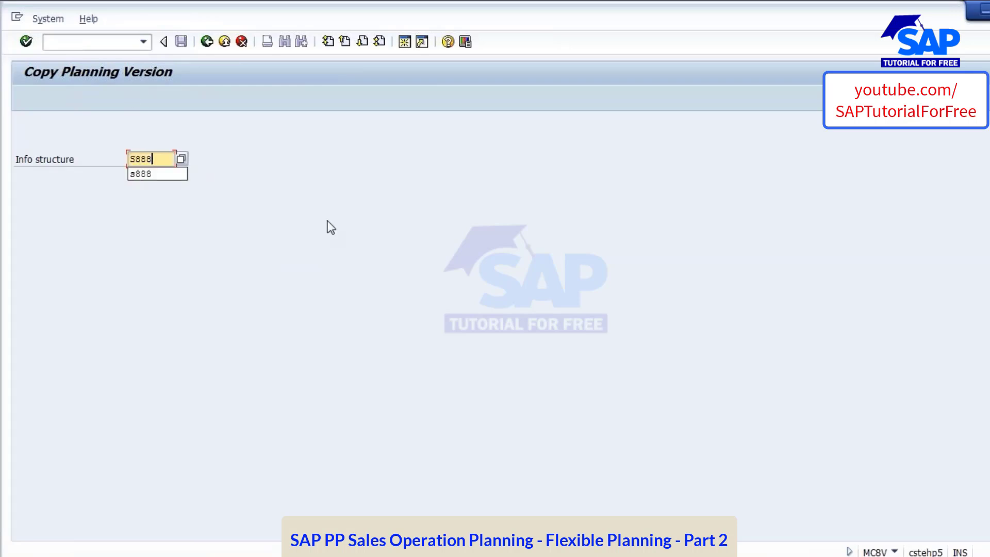
pyautogui.press('Return')
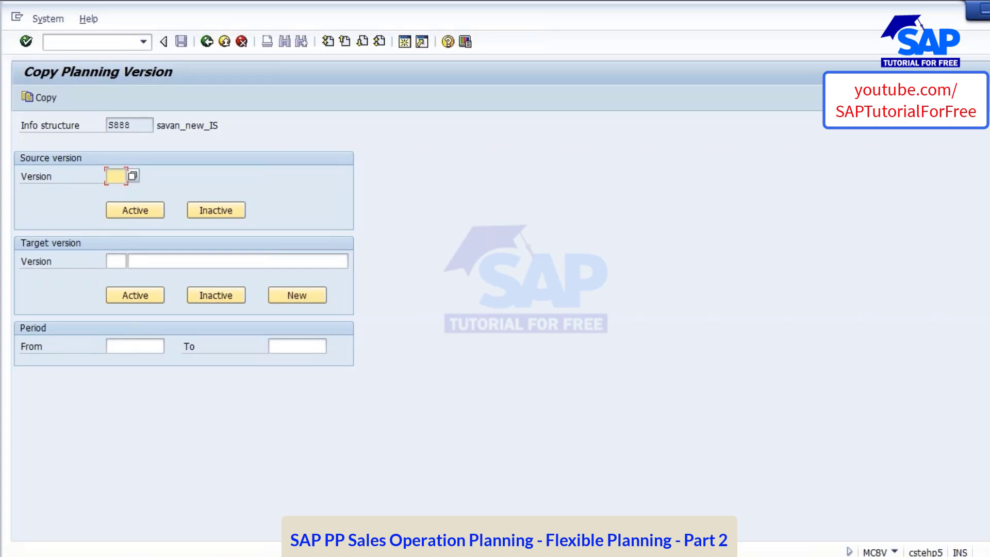
pyautogui.write('001')
pyautogui.click(115, 261)
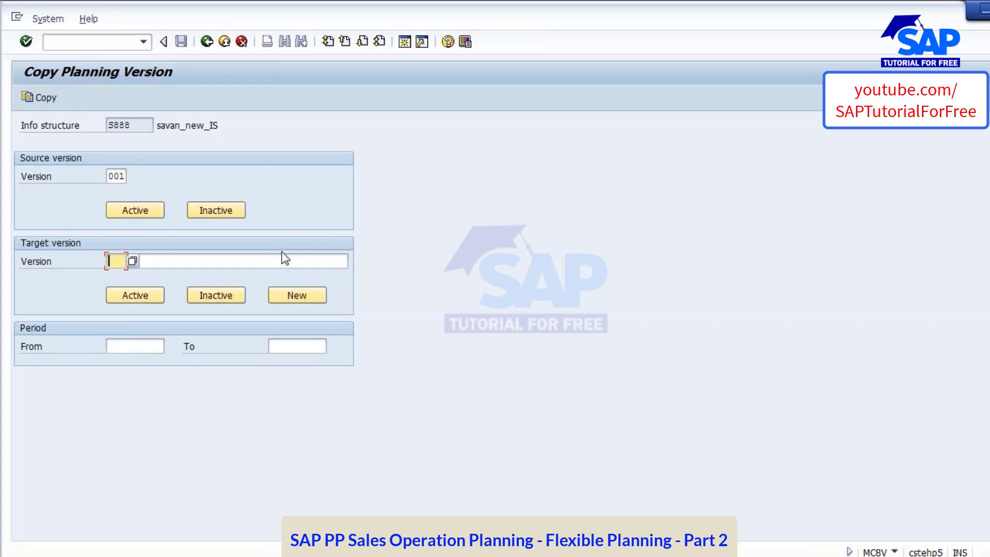
pyautogui.write('A00')
# Set the copy period from 01.10.2016 to 31.12.2017 and recheck the source and target versions
pyautogui.click(137, 346)
pyautogui.write('01.09.2016')
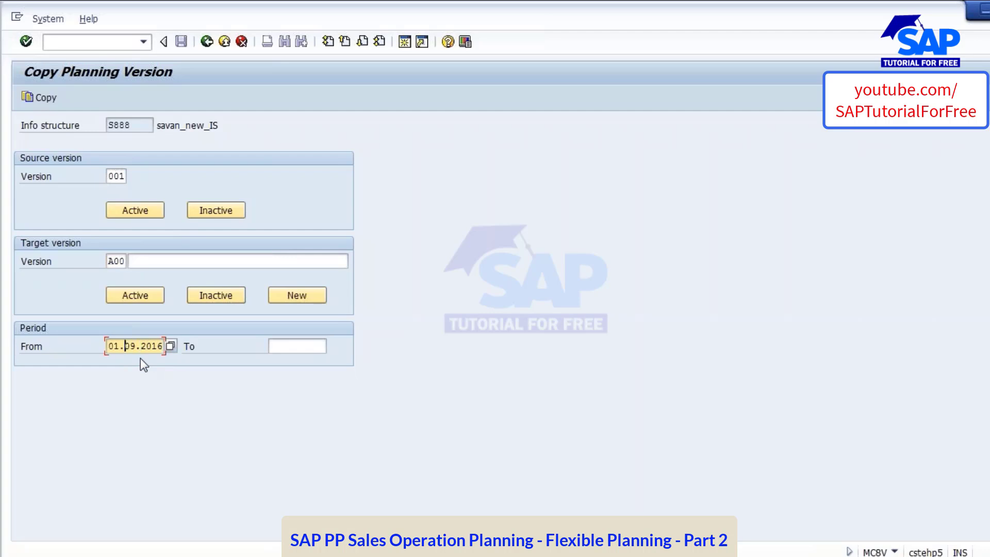
pyautogui.write('0')
pyautogui.press('Tab')
pyautogui.write('31')
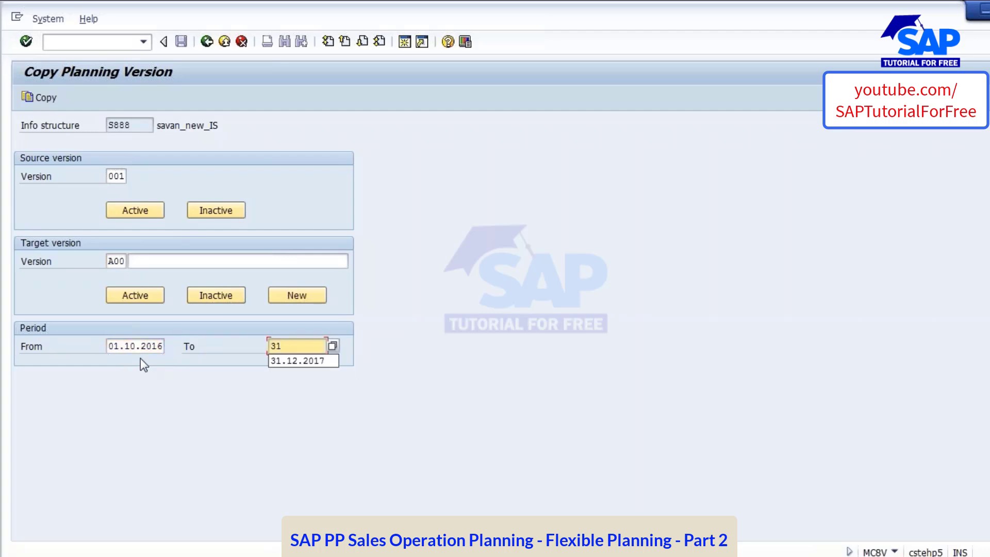
pyautogui.click(282, 361)
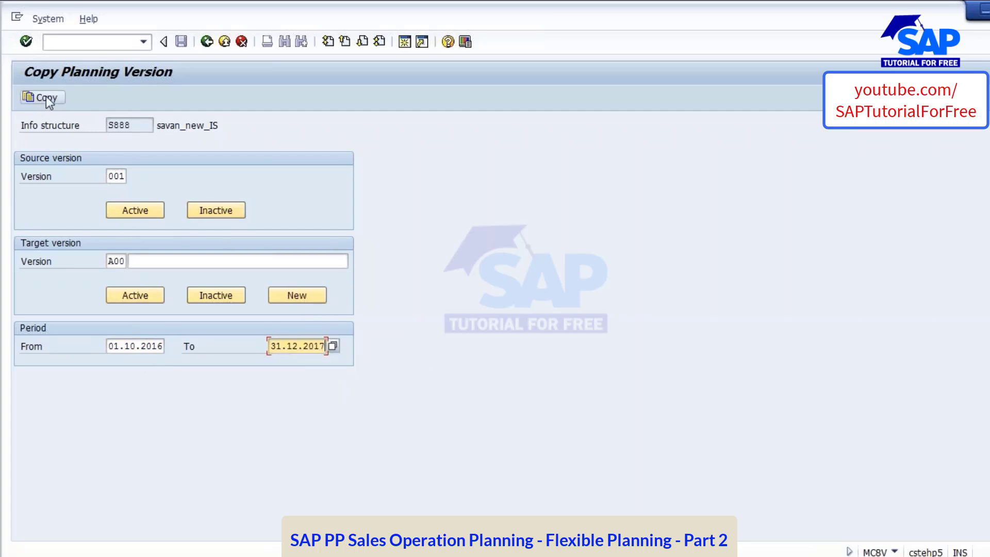
pyautogui.click(119, 177)
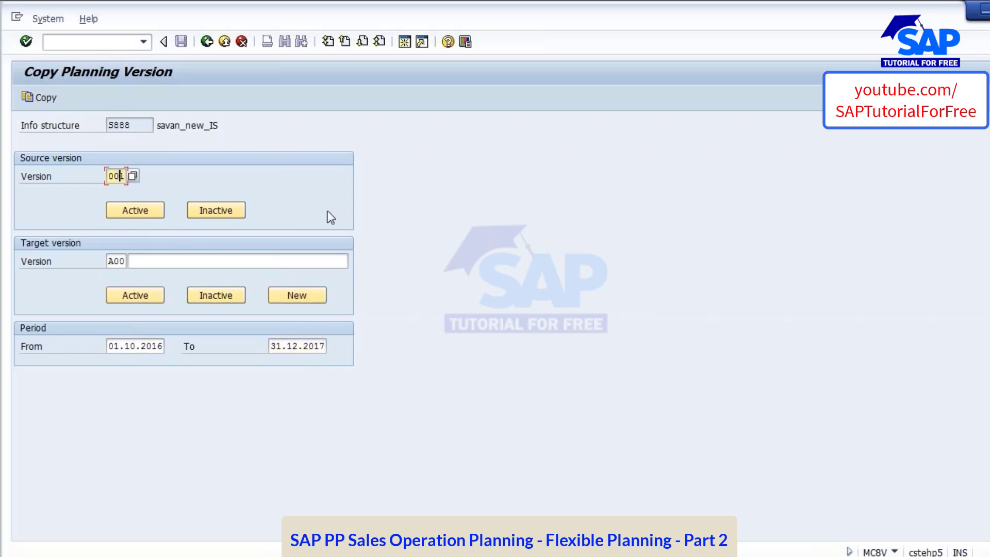
pyautogui.click(117, 261)
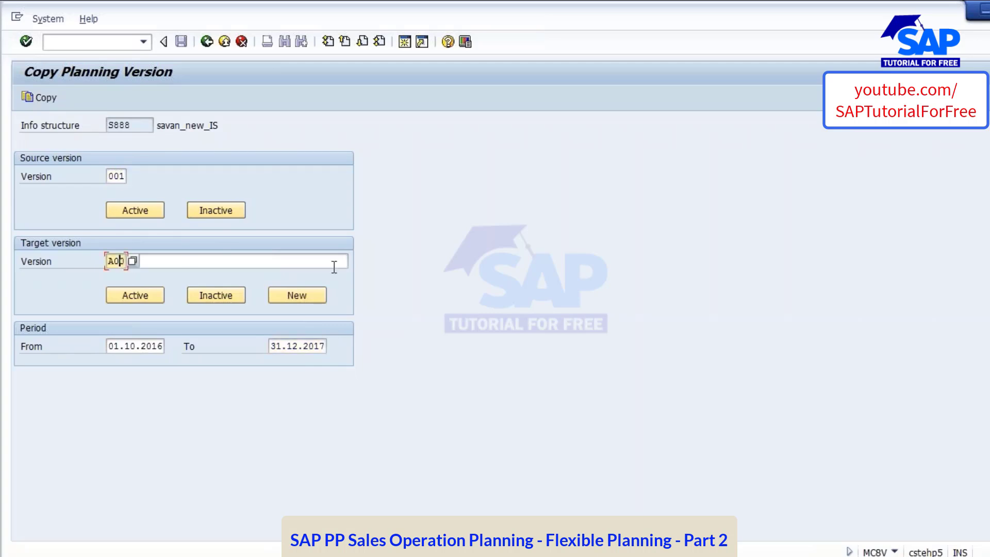
# Copy planning version 001 to A00, accepting the existing target version and its reset before copying
pyautogui.click(39, 97)
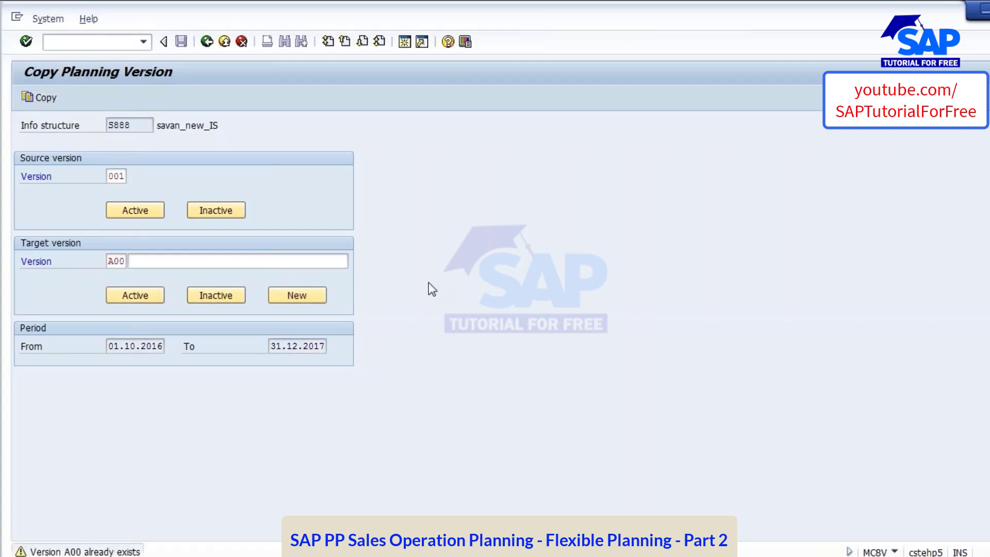
pyautogui.press('Return')
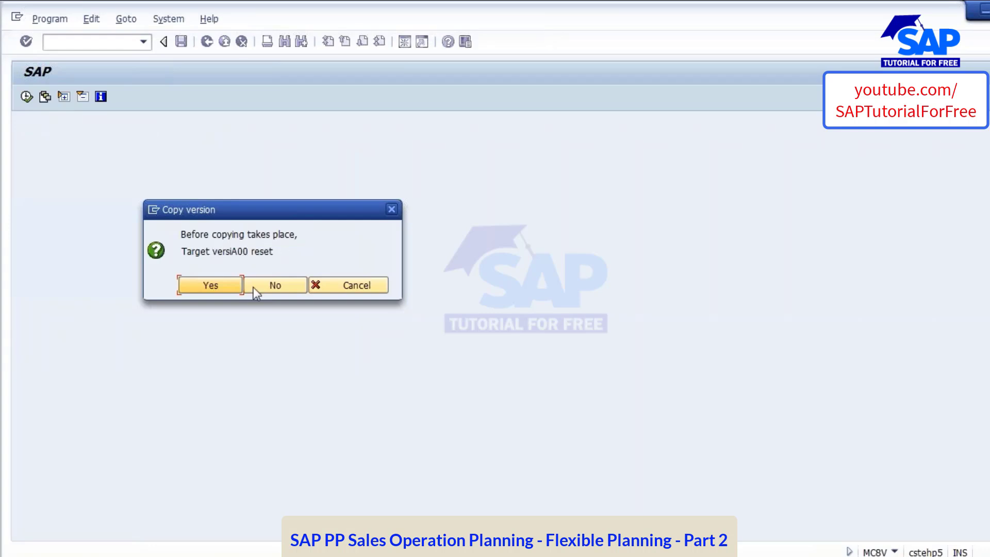
pyautogui.click(191, 281)
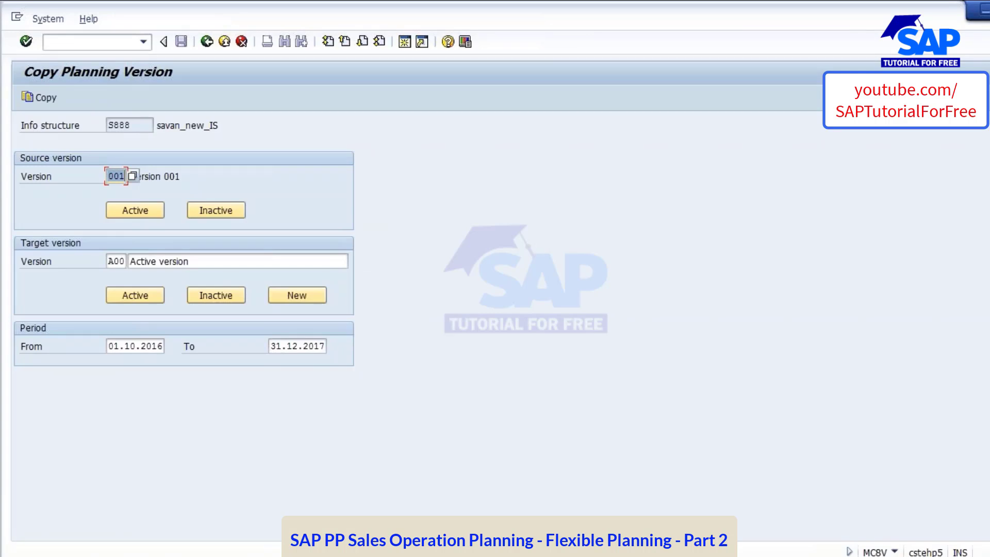
pyautogui.click(124, 263)
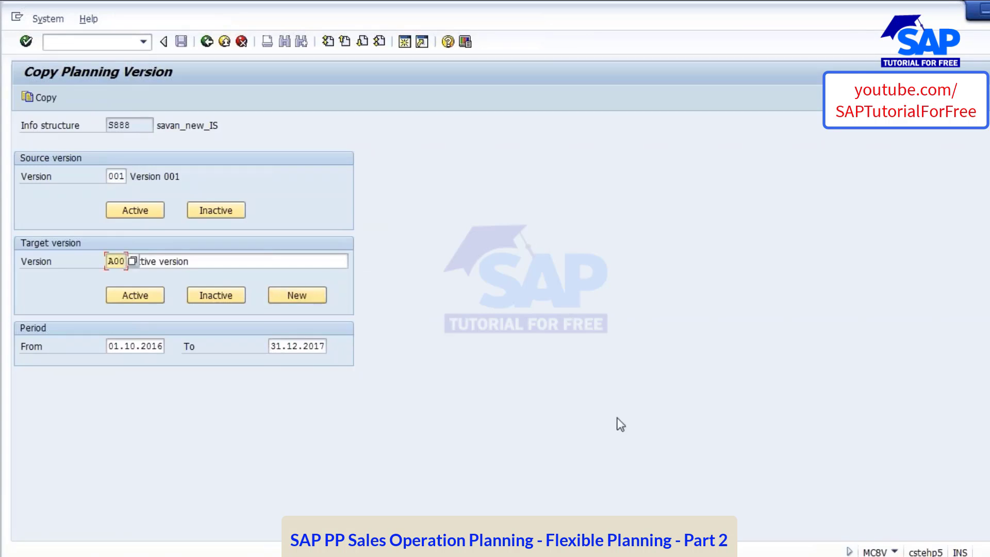
# View the Transfer to Demand Management slide in PowerPoint, and look up its transaction on the Process Flow of Flexible Planning slide
pyautogui.click(222, 555)
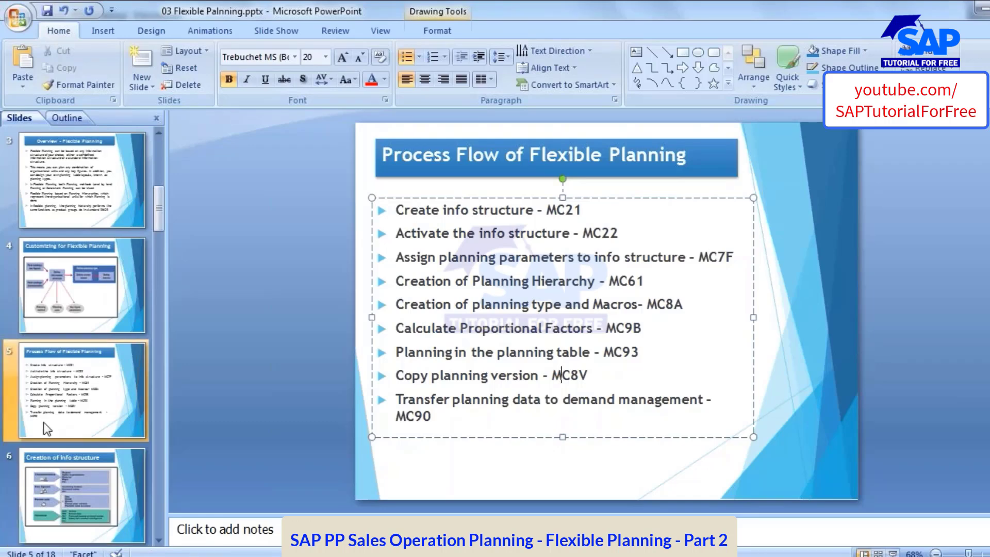
pyautogui.scroll(-10, 48, 428)
pyautogui.click(55, 385)
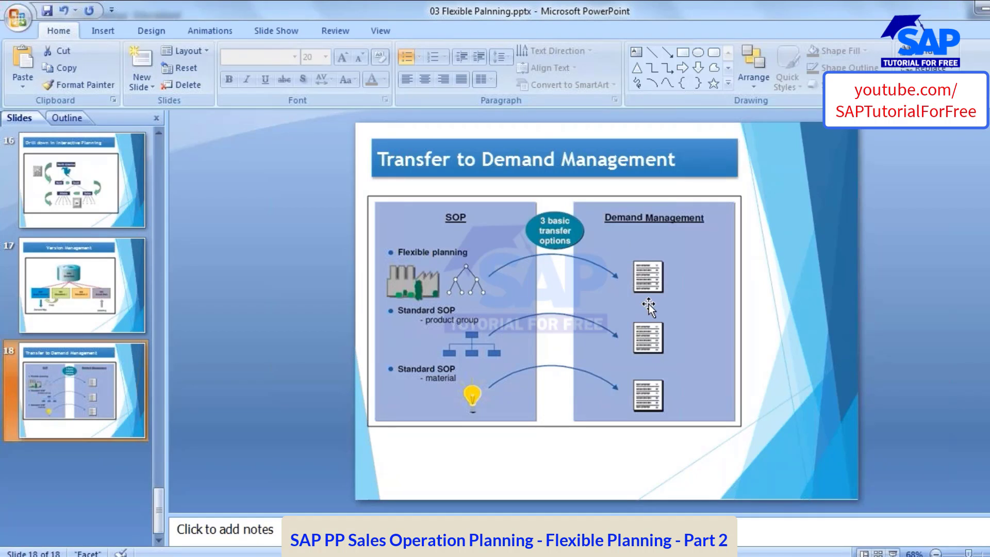
pyautogui.scroll(8, 132, 362)
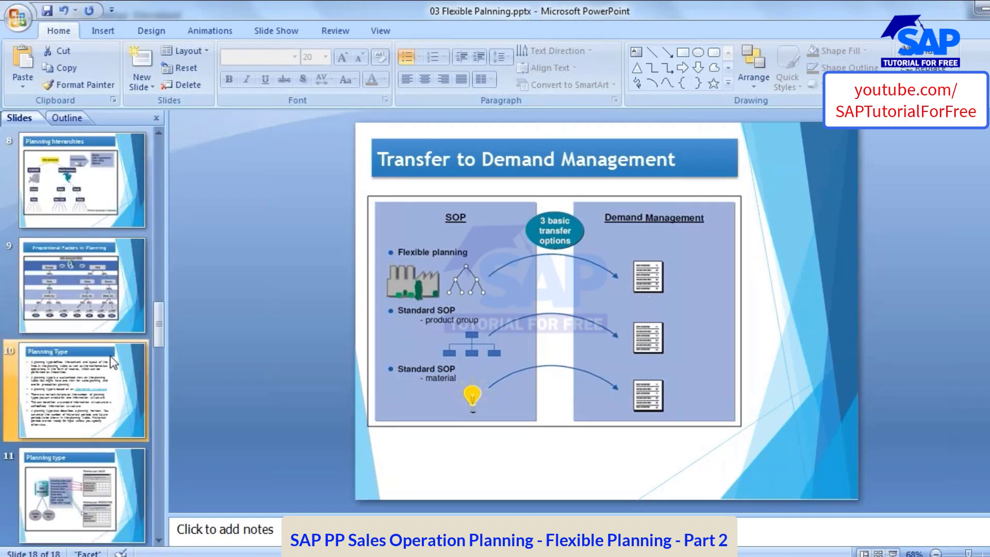
pyautogui.scroll(4, 114, 363)
pyautogui.click(82, 286)
pyautogui.click(402, 412)
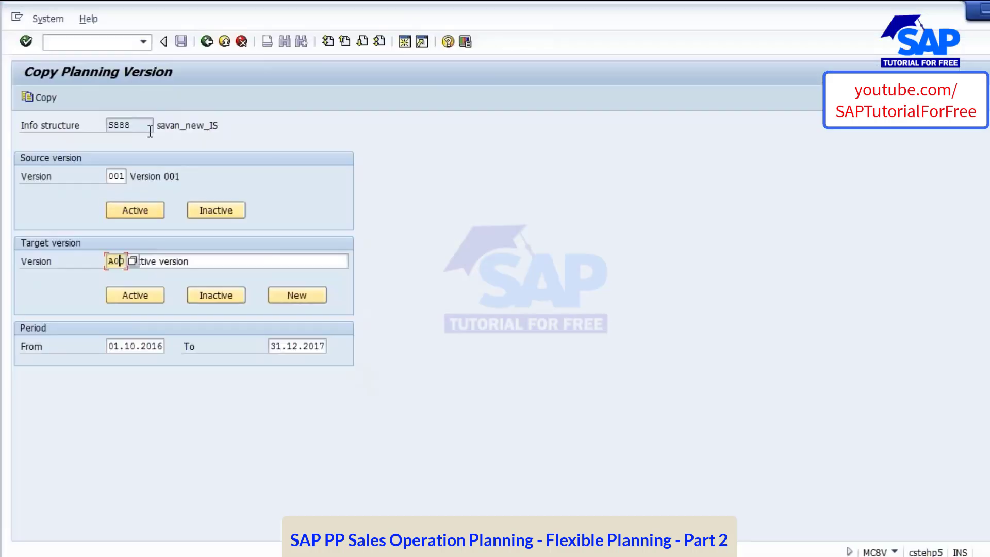
# Leave Copy Planning Version in SAP and start transaction MC90 to transfer planning data to demand management
pyautogui.click(207, 42)
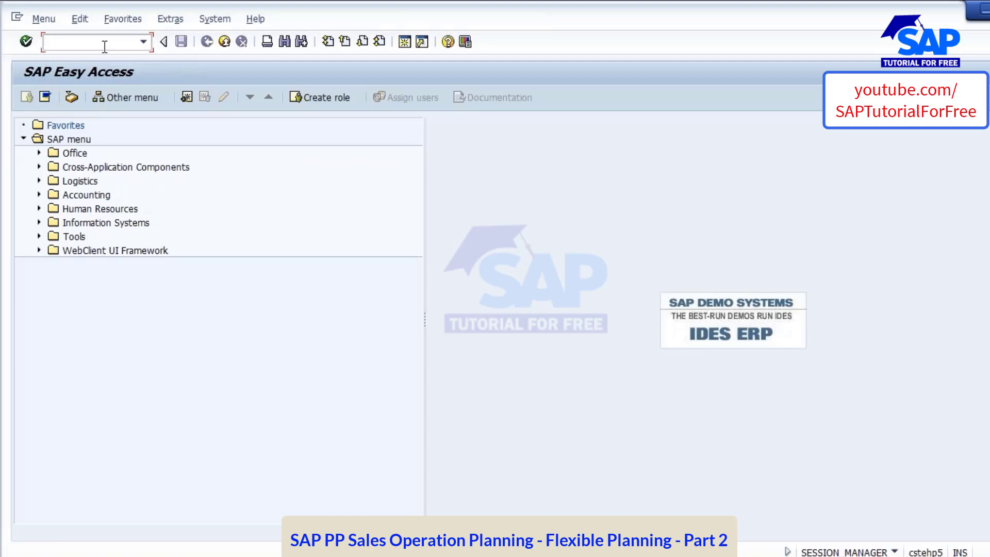
pyautogui.write('MC90')
pyautogui.press('Return')
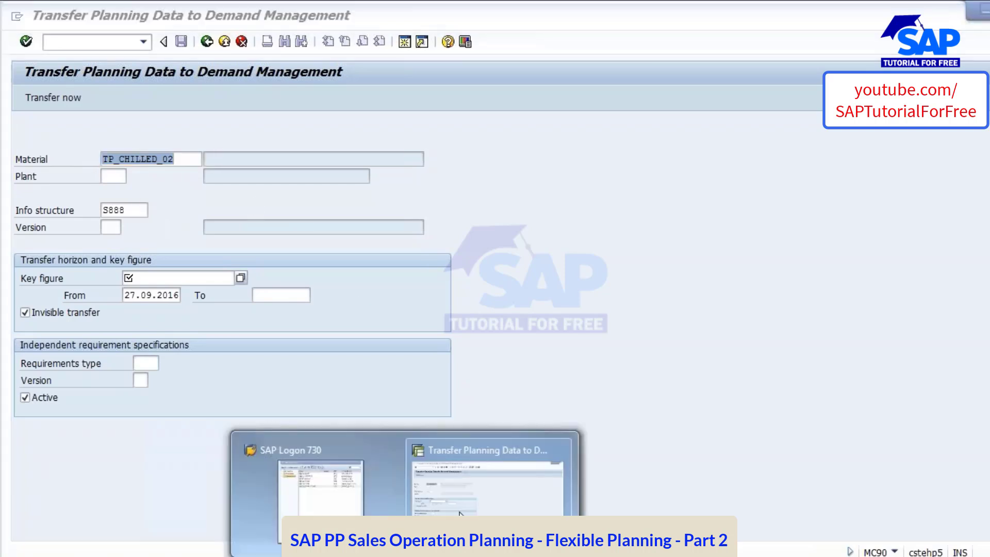
# In a new session, display the S888 planning hierarchy for sales organization 1000, distribution channel 01, division A1, and select material TP_CHILLED_01
pyautogui.click(405, 42)
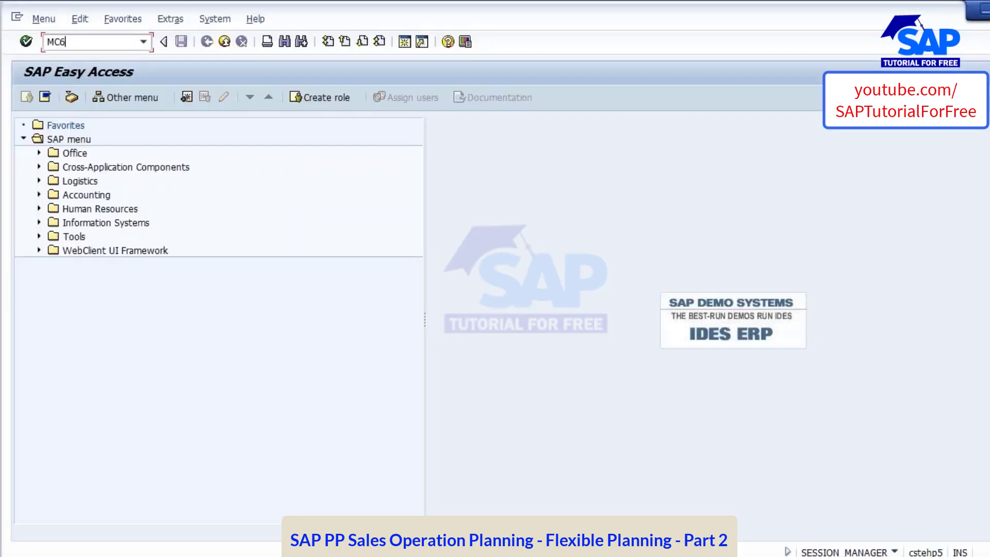
pyautogui.press('Return')
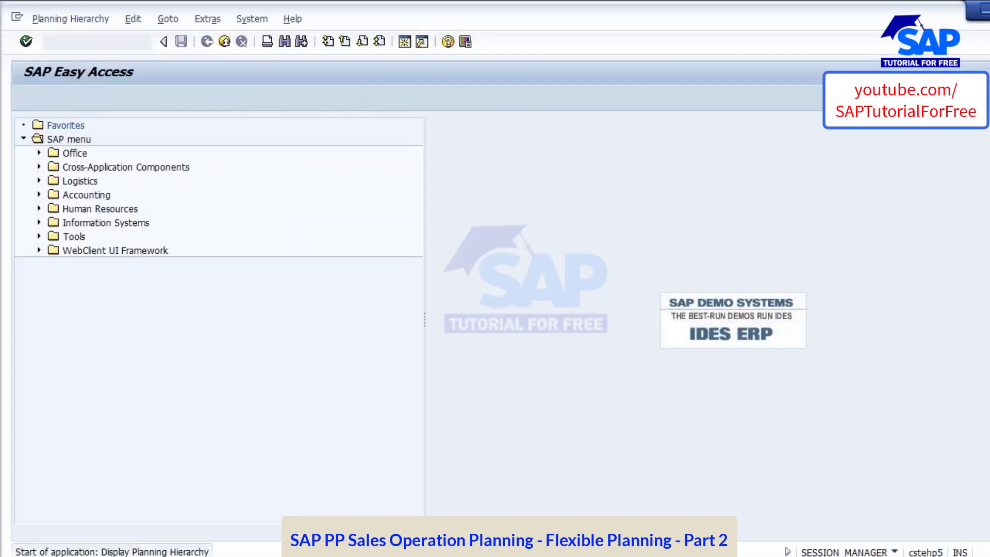
pyautogui.press('Return')
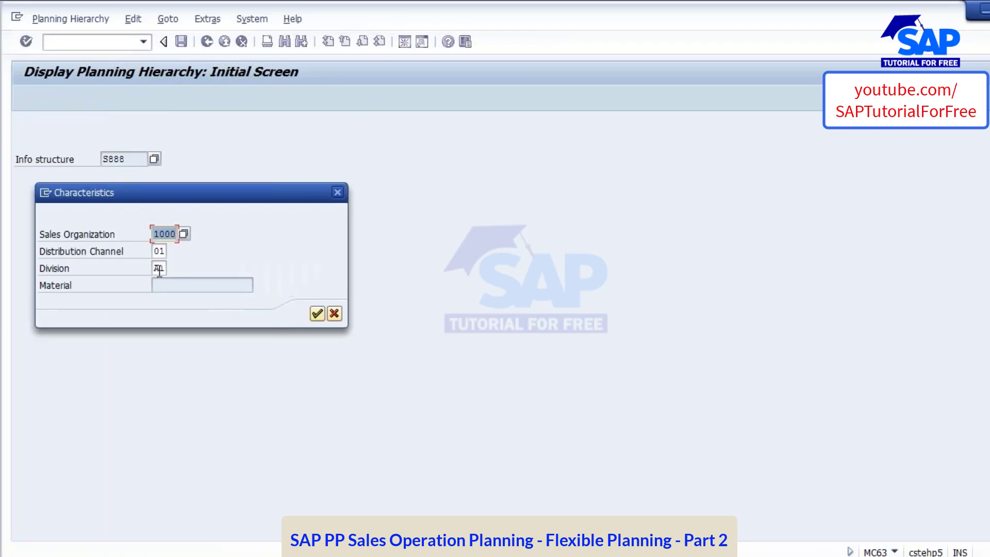
pyautogui.click(317, 313)
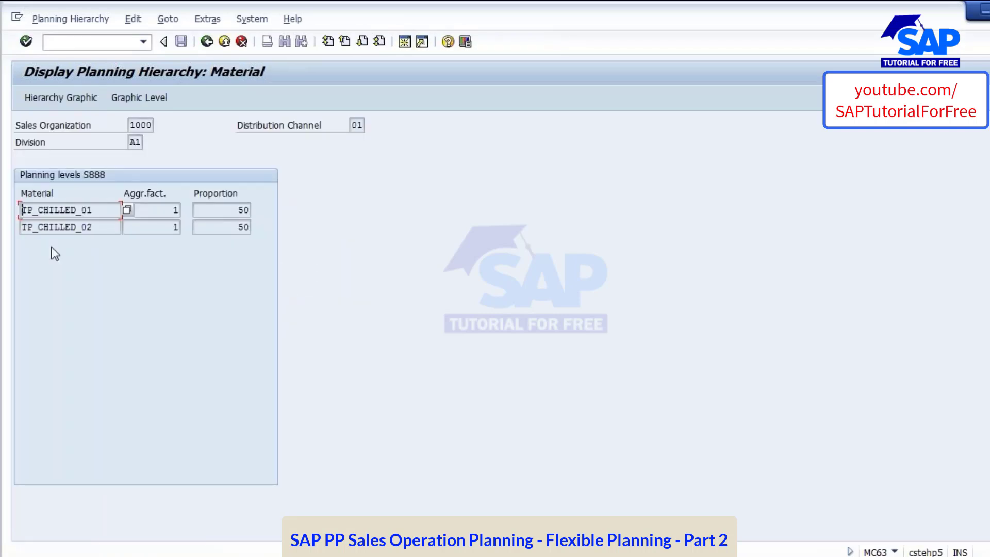
pyautogui.press('End')
pyautogui.hotkey('shift', 'Home')
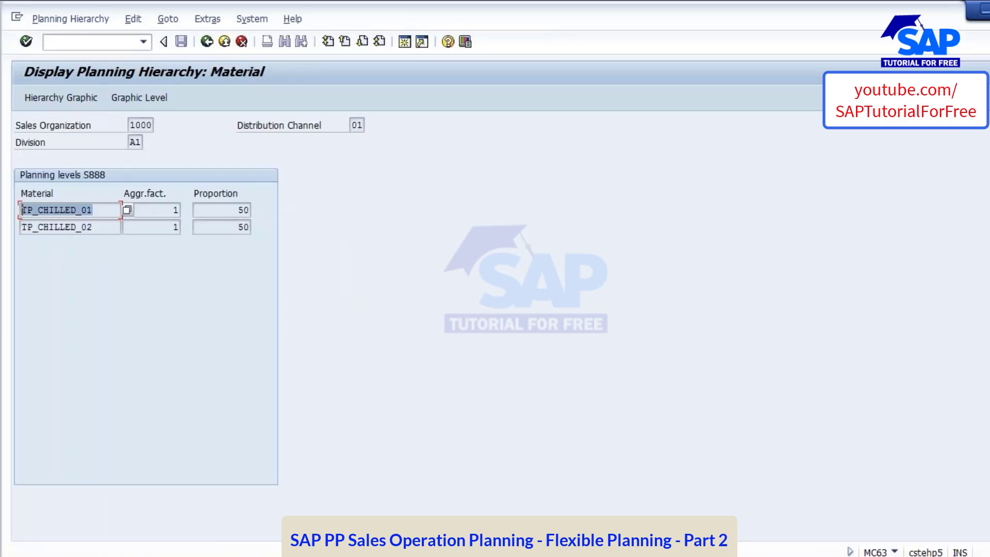
# In a new session, display the MD04 stock/requirements list for material TP_CHILLED_01 in plant 1000
pyautogui.hotkey('ctrl', 'c')
pyautogui.click(405, 42)
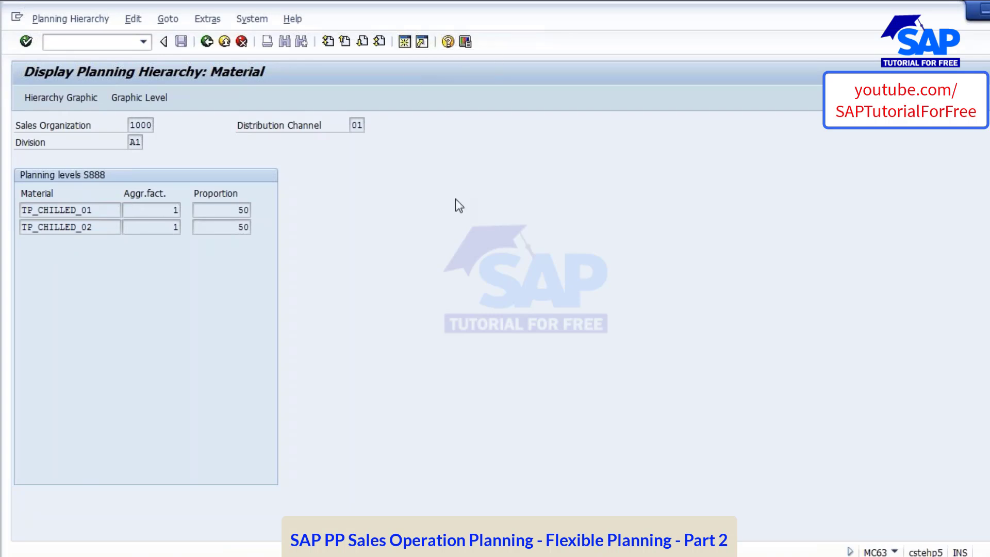
pyautogui.write('MD04')
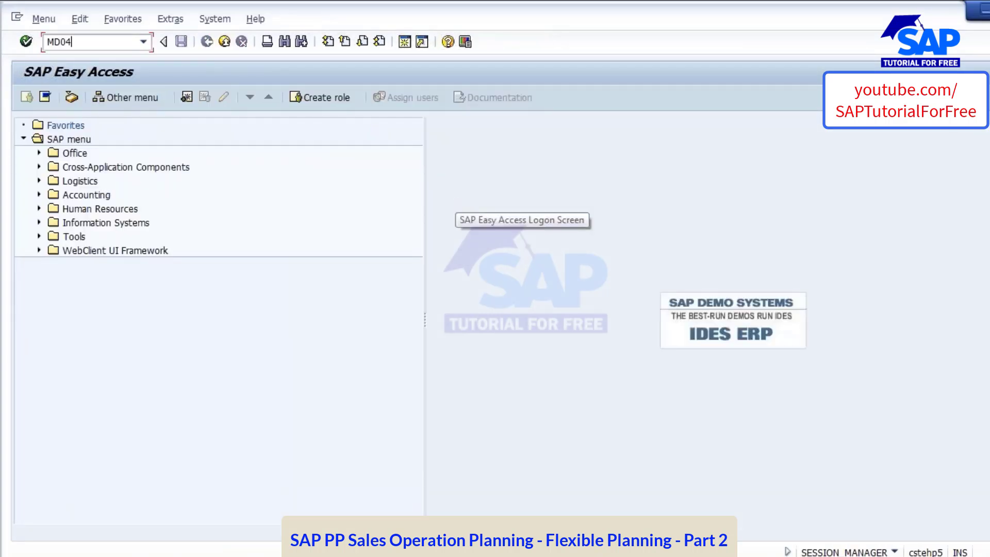
pyautogui.press('Return')
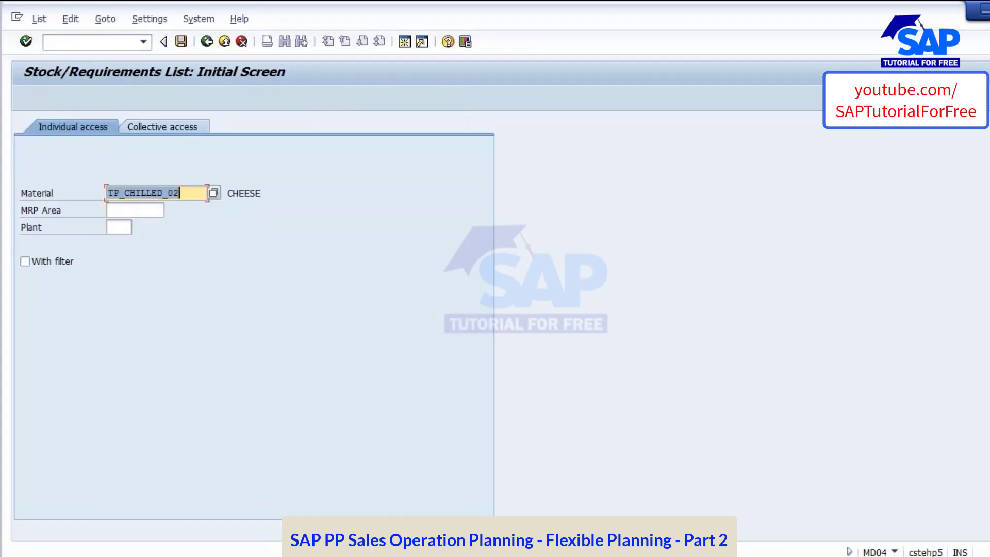
pyautogui.hotkey('ctrl', 'v')
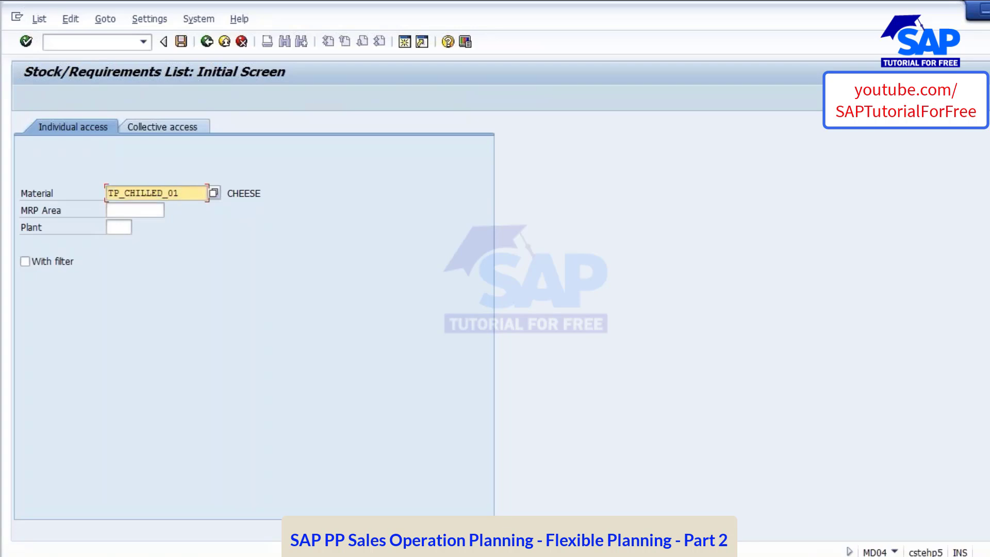
pyautogui.click(119, 228)
pyautogui.write('1000')
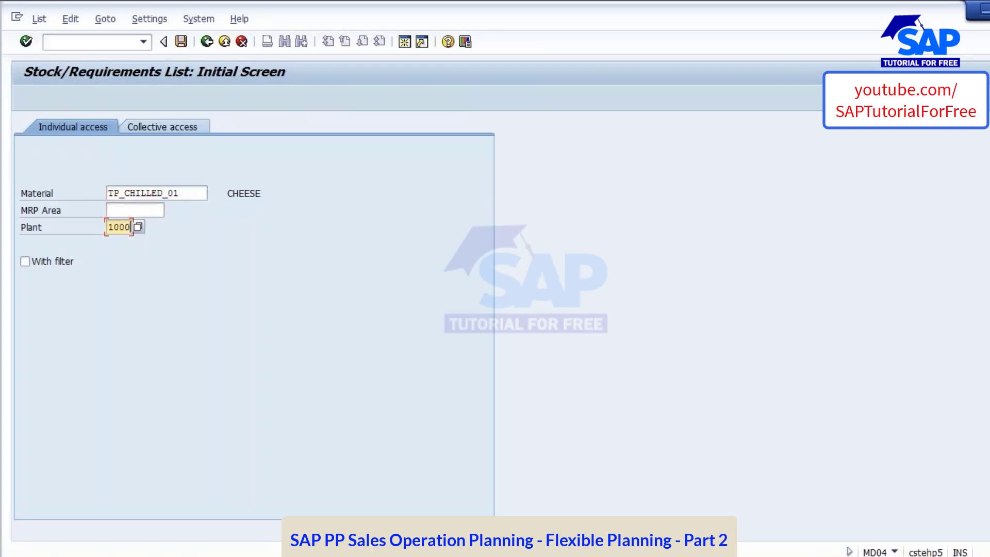
pyautogui.press('Return')
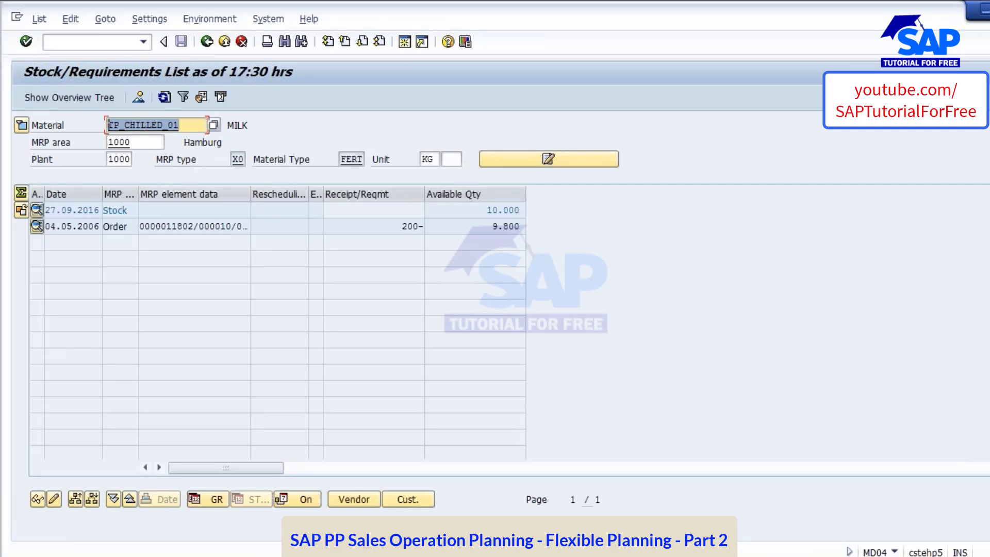
# Open material TP_CHILLED_01 for change in MM02 with the MRP 1 and MRP 3 views for plant 1000, and set its MRP type to PD
pyautogui.click(91, 43)
pyautogui.write('/')
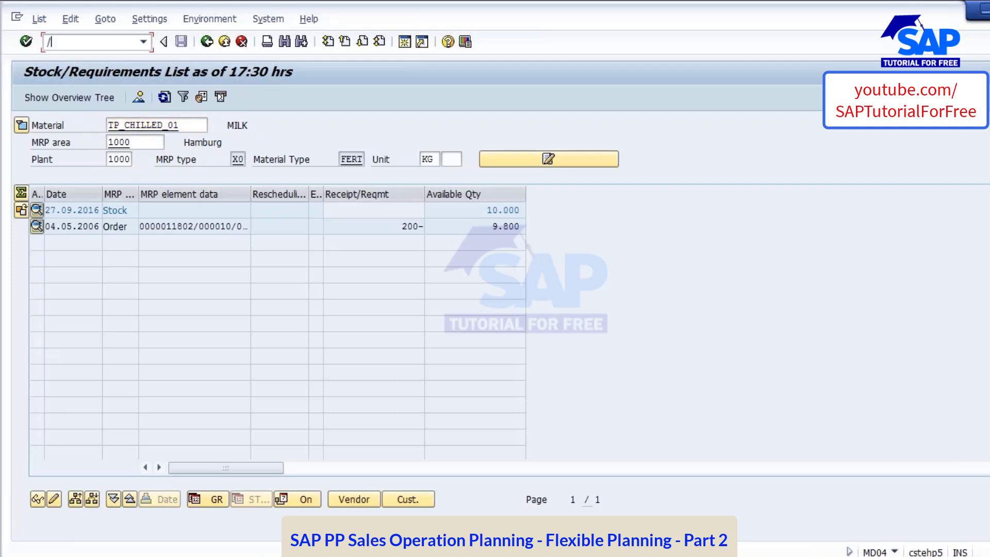
pyautogui.write('NMD62')
pyautogui.press('Return')
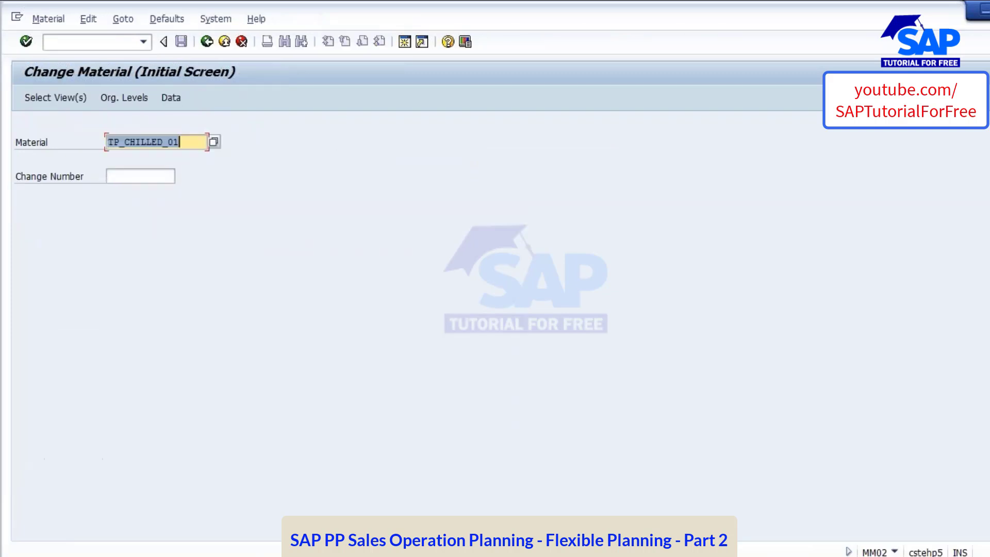
pyautogui.press('Return')
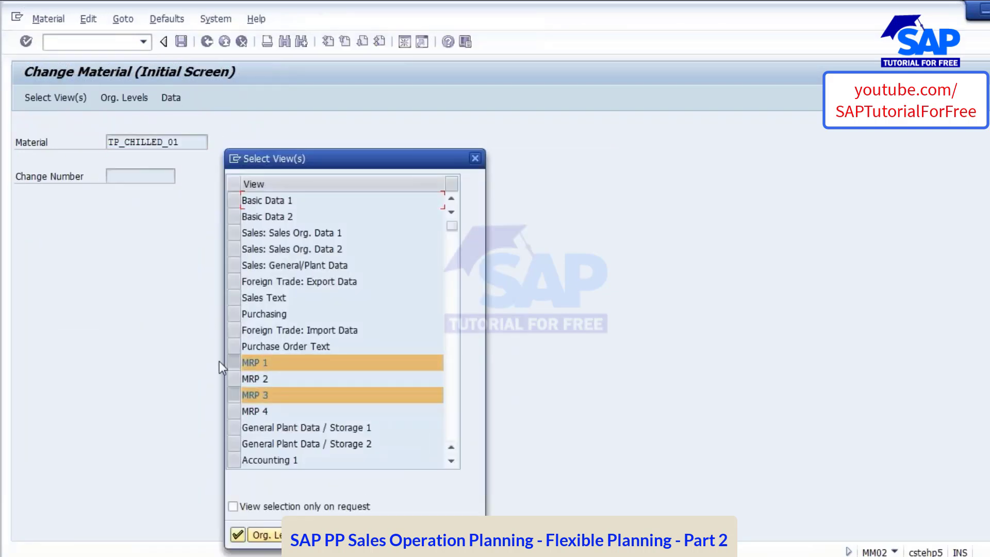
pyautogui.click(238, 534)
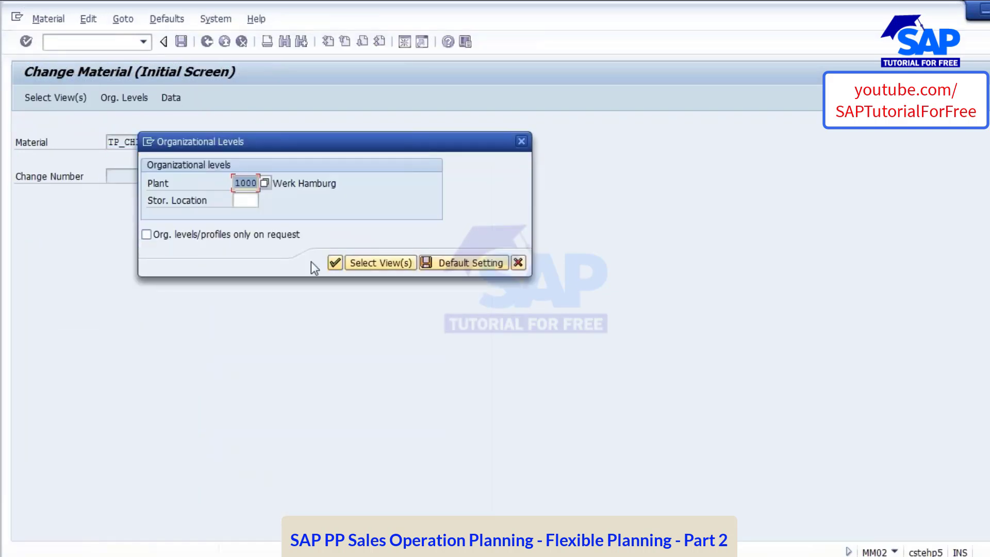
pyautogui.click(335, 263)
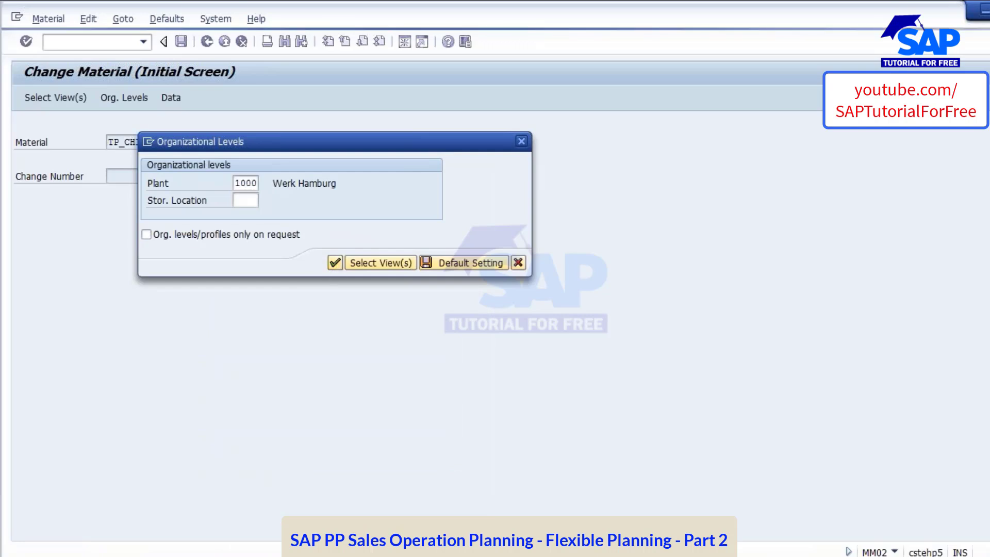
pyautogui.write('PD')
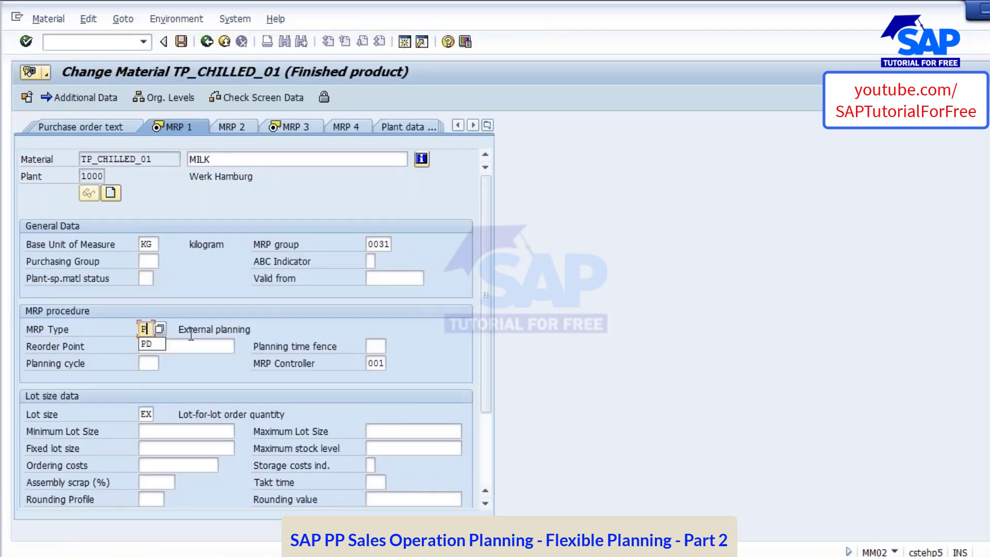
# In the MRP 3 view, set strategy group 10, consumption mode 2 and backward and forward consumption periods of 999, and save the material
pyautogui.click(283, 126)
pyautogui.click(146, 296)
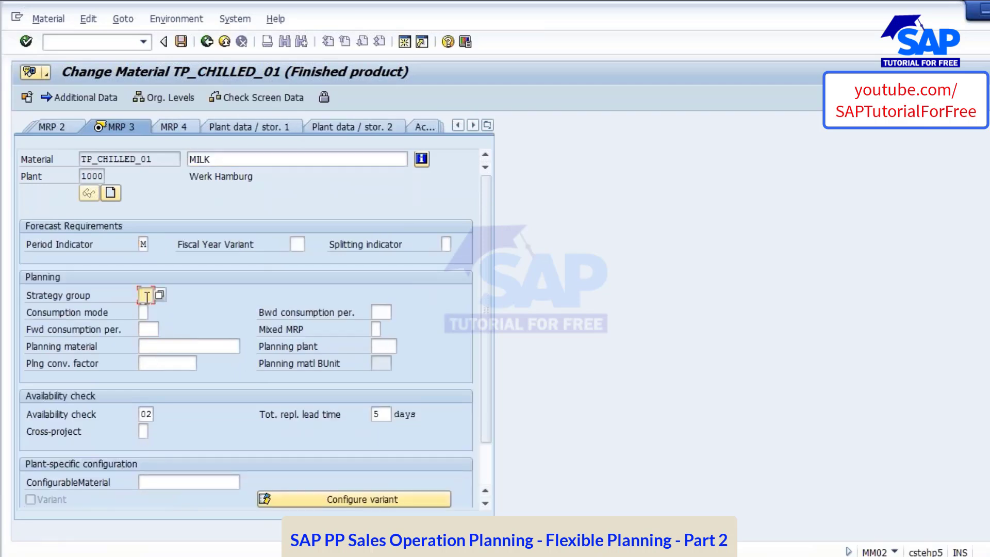
pyautogui.write('10')
pyautogui.press('Tab')
pyautogui.write('2')
pyautogui.press('Tab')
pyautogui.write('999')
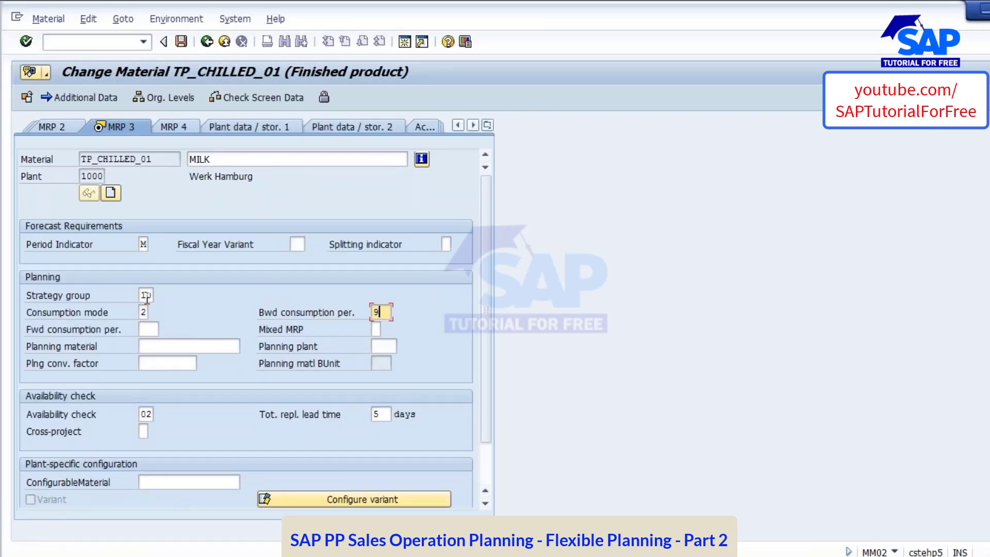
pyautogui.press('Tab')
pyautogui.write('999')
pyautogui.press('Return')
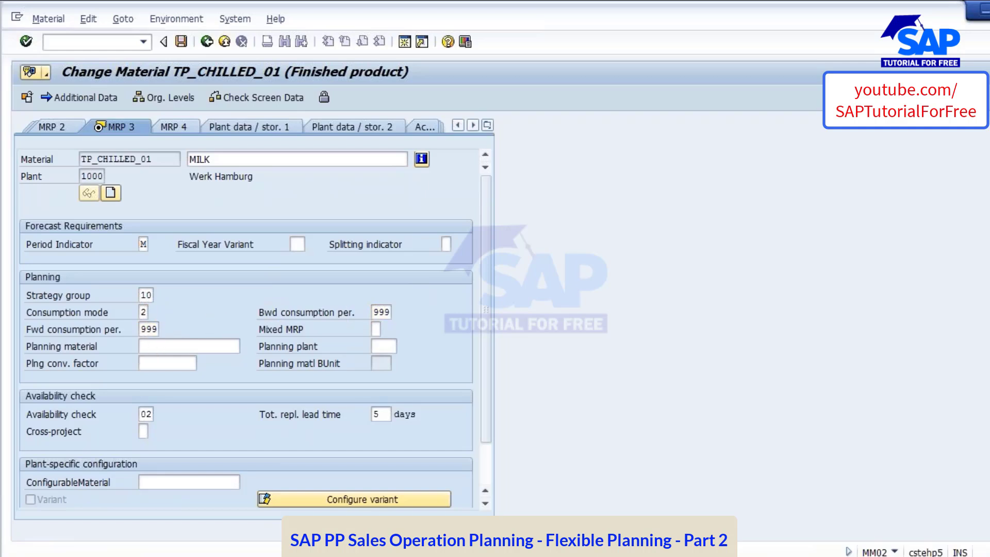
pyautogui.click(196, 317)
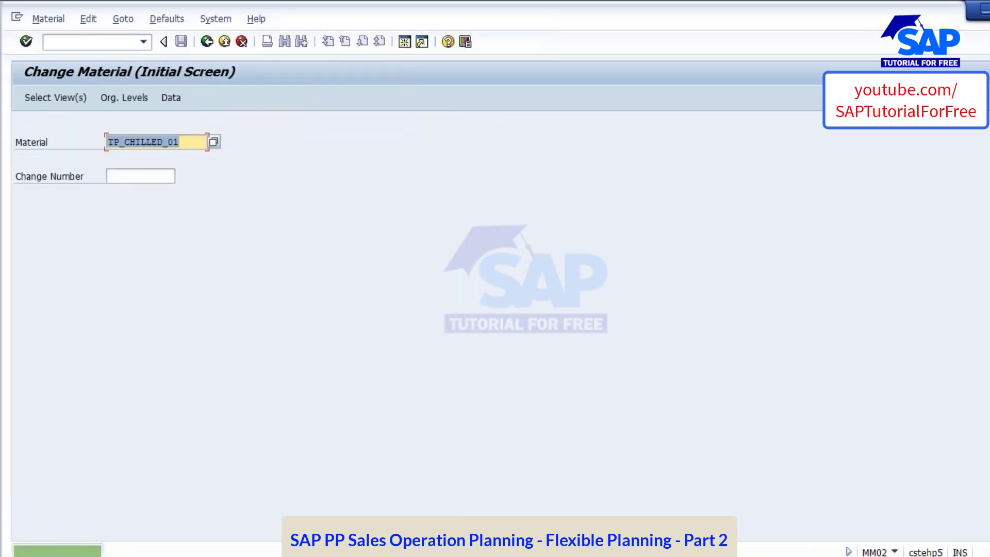
# Return to MD04 and check the stock/requirements list of TP_CHILLED_01 after the material master change
pyautogui.moveTo(185, 140); pyautogui.dragTo(90, 145)
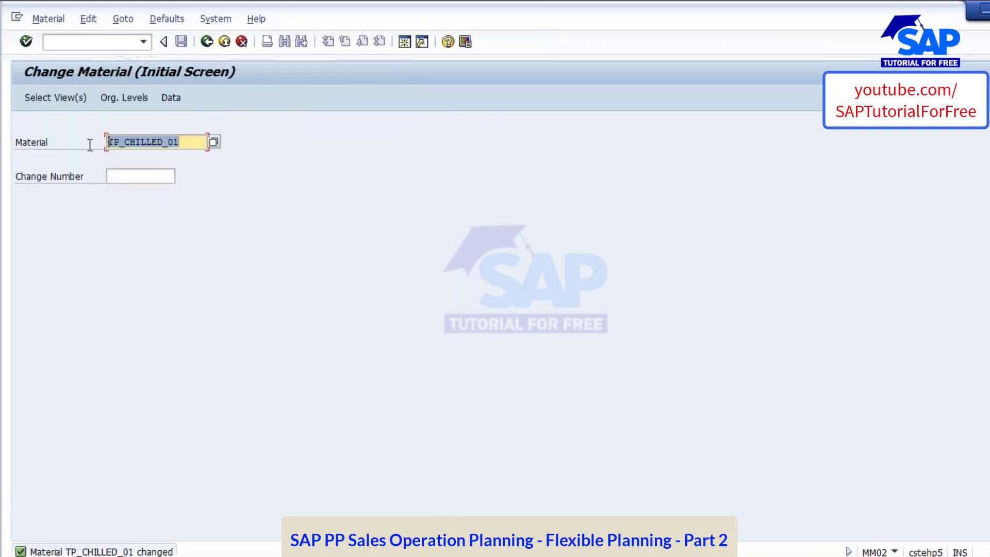
pyautogui.click(151, 234)
pyautogui.click(87, 42)
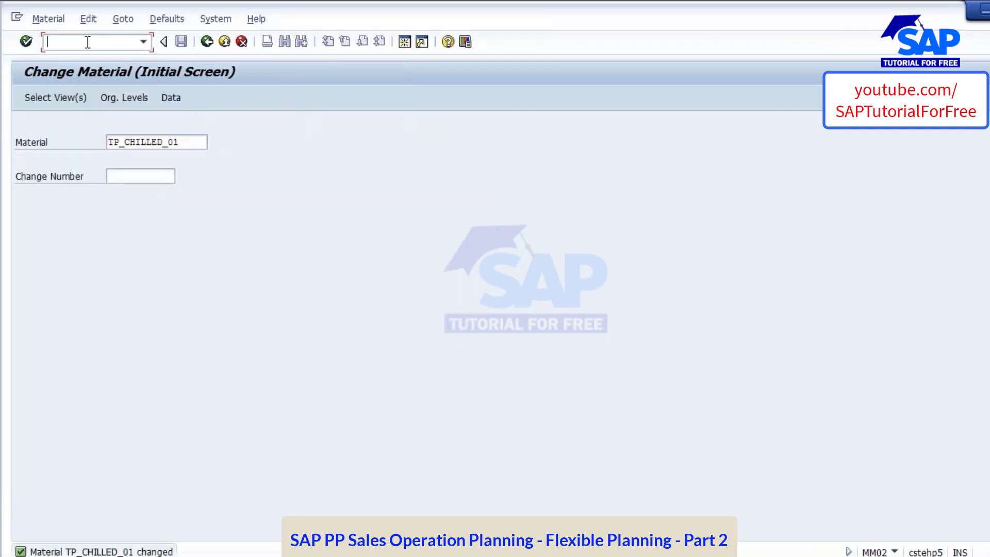
pyautogui.write('/NMD04')
pyautogui.press('Return')
pyautogui.press('Return')
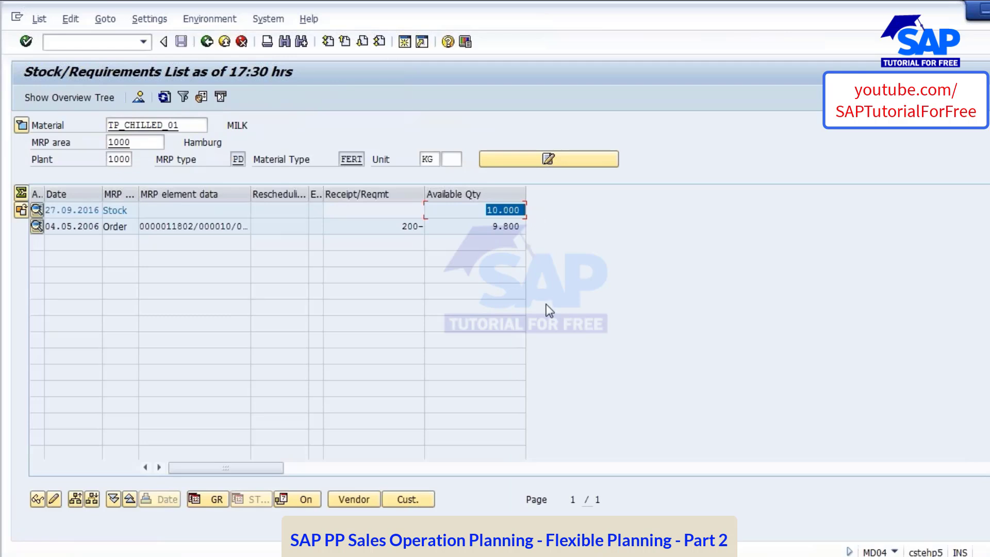
pyautogui.click(206, 223)
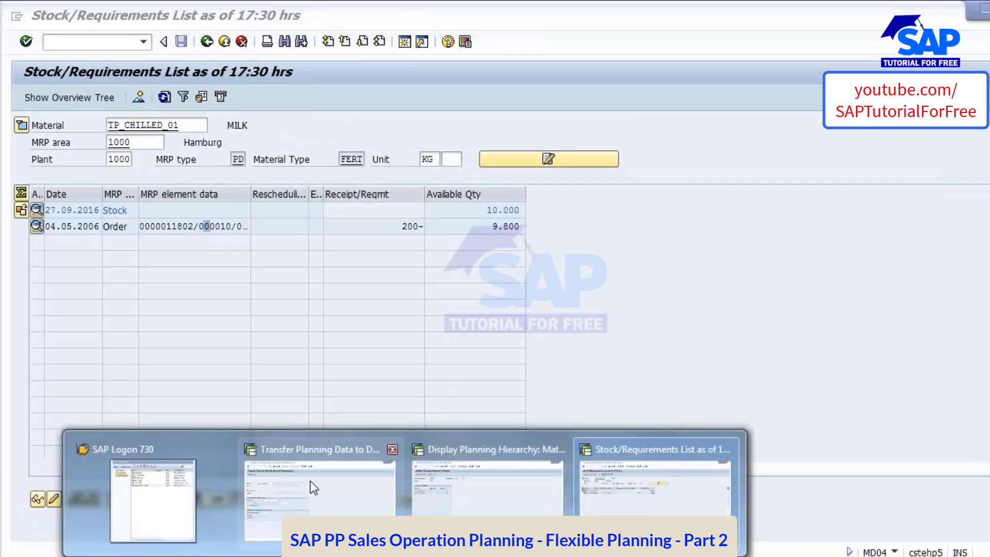
# Switch to the MC90 session and specify material TP_CHILLED_01, plant 1000 and version A00 for info structure S888
pyautogui.click(314, 488)
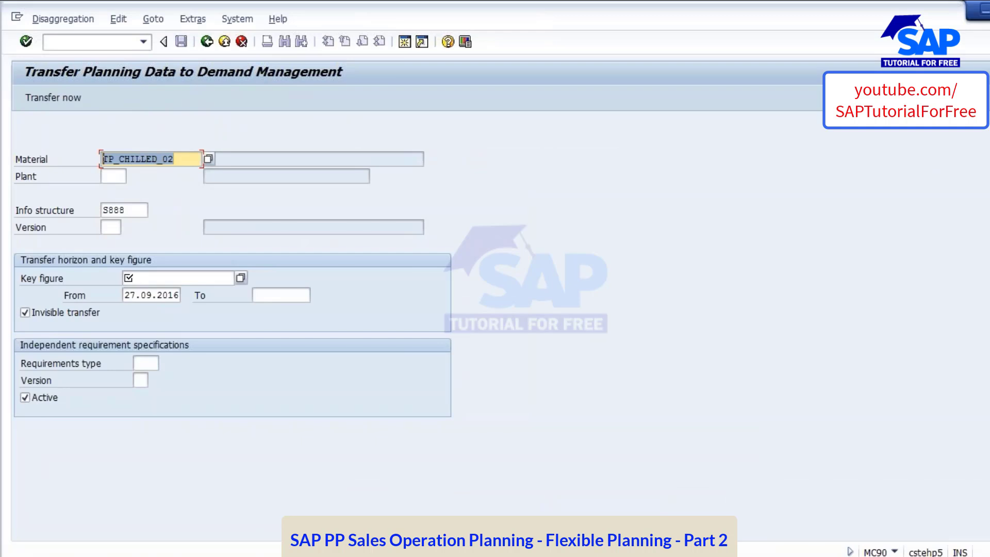
pyautogui.click(106, 176)
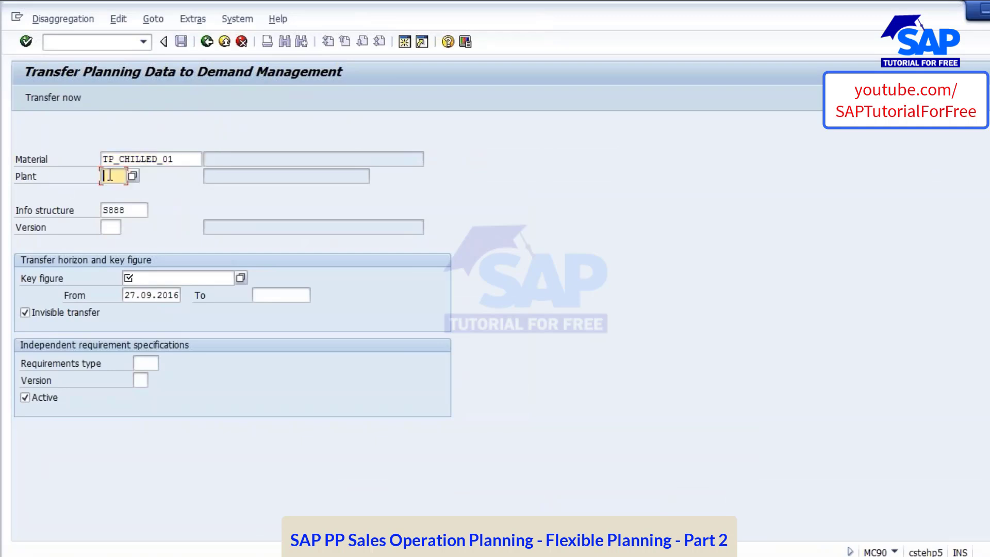
pyautogui.write('1000')
pyautogui.moveTo(130, 211); pyautogui.dragTo(104, 210)
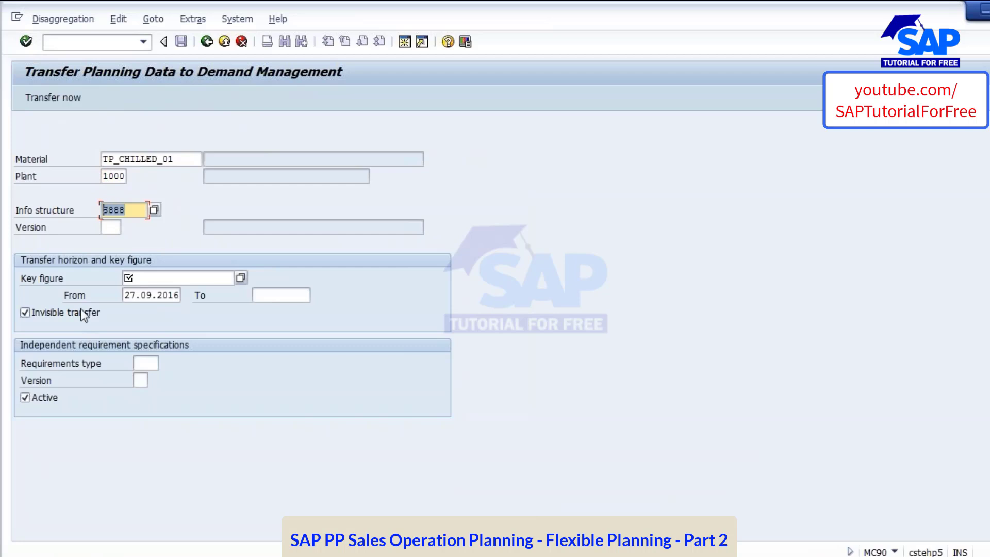
pyautogui.click(111, 227)
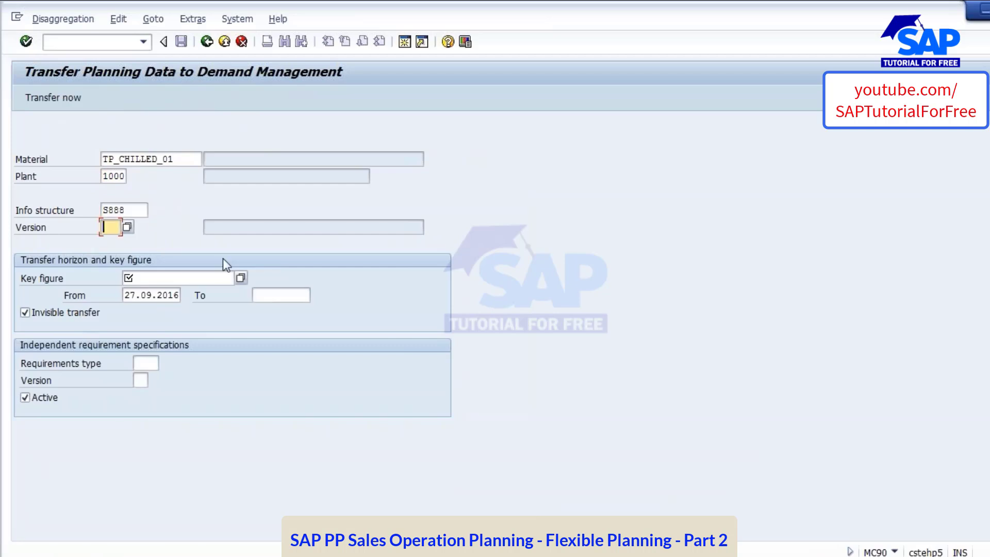
pyautogui.write('A00')
# Choose Production as the transfer key figure and set the transfer horizon from 01.10.2016 to 31.12.2017
pyautogui.click(240, 277)
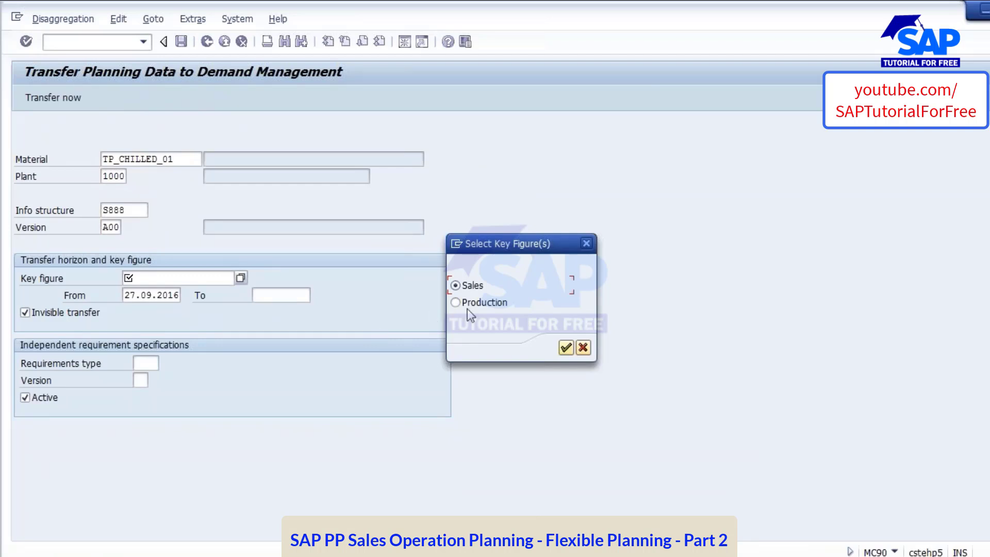
pyautogui.click(460, 303)
pyautogui.click(569, 352)
pyautogui.click(125, 296)
pyautogui.moveTo(126, 299); pyautogui.dragTo(207, 301)
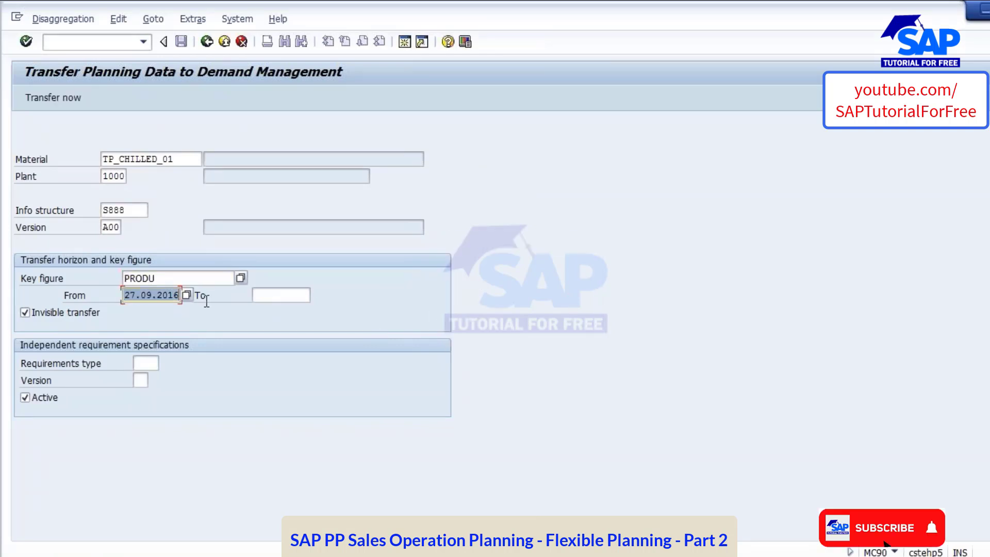
pyautogui.click(178, 310)
pyautogui.click(291, 297)
pyautogui.click(288, 311)
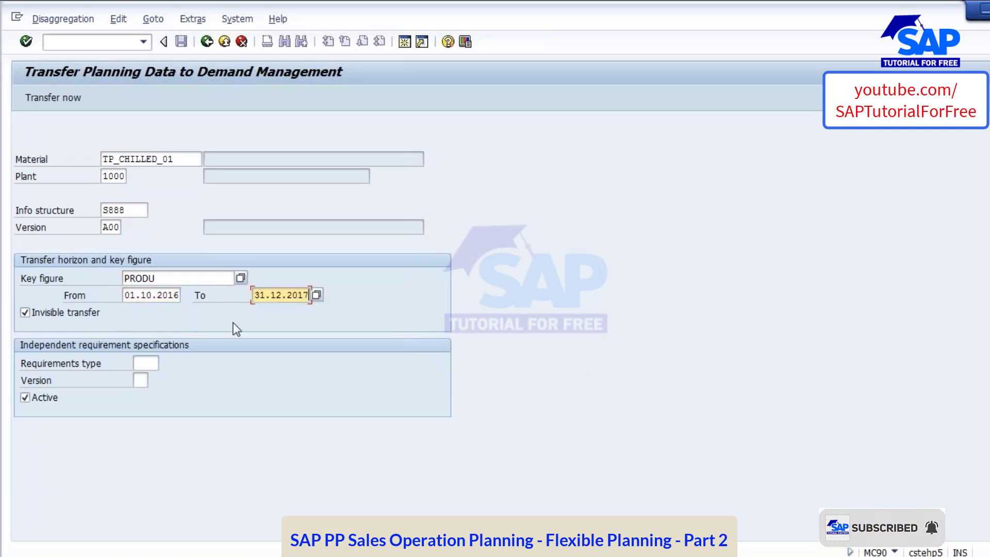
# Set the independent requirements to type LSF and version 00, and turn off invisible transfer
pyautogui.click(152, 365)
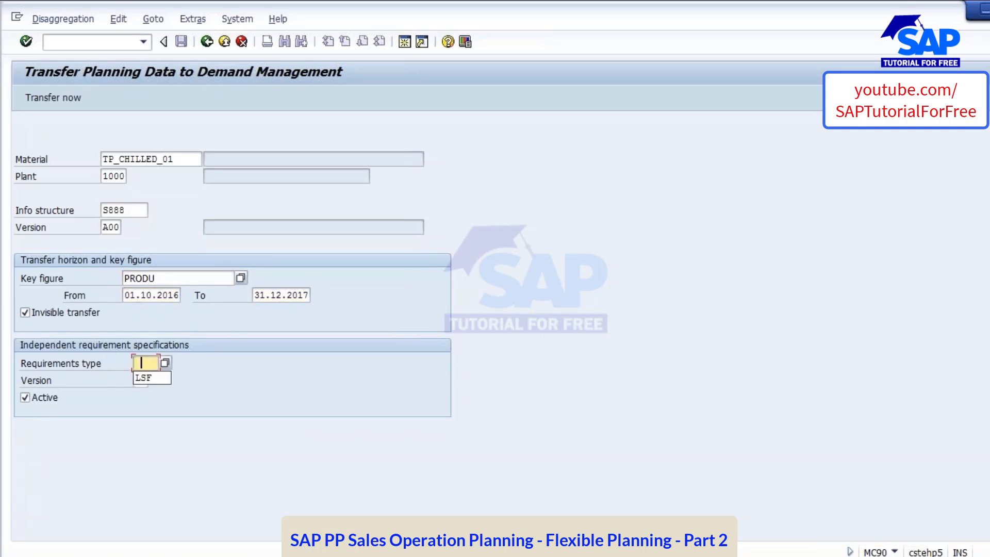
pyautogui.click(150, 376)
pyautogui.click(141, 382)
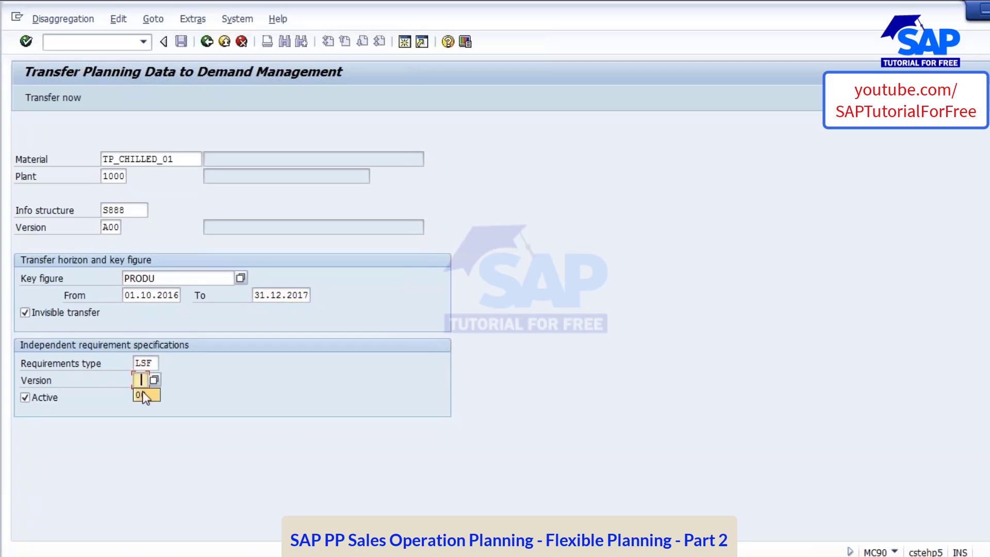
pyautogui.click(138, 391)
pyautogui.click(140, 359)
pyautogui.click(140, 380)
pyautogui.click(24, 313)
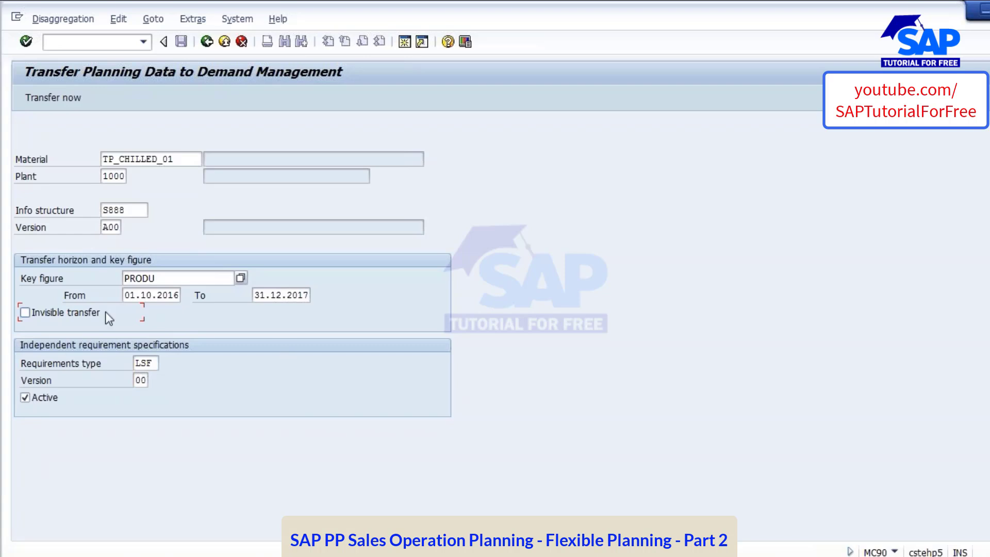
# Transfer the planning data to demand management, review the planned independent requirements table, and save the requirements
pyautogui.click(50, 97)
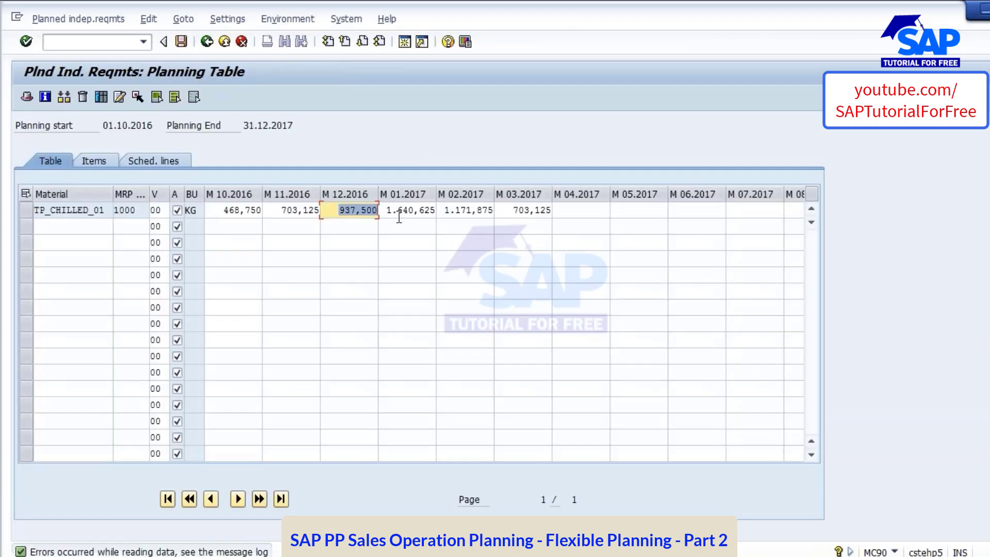
pyautogui.click(516, 210)
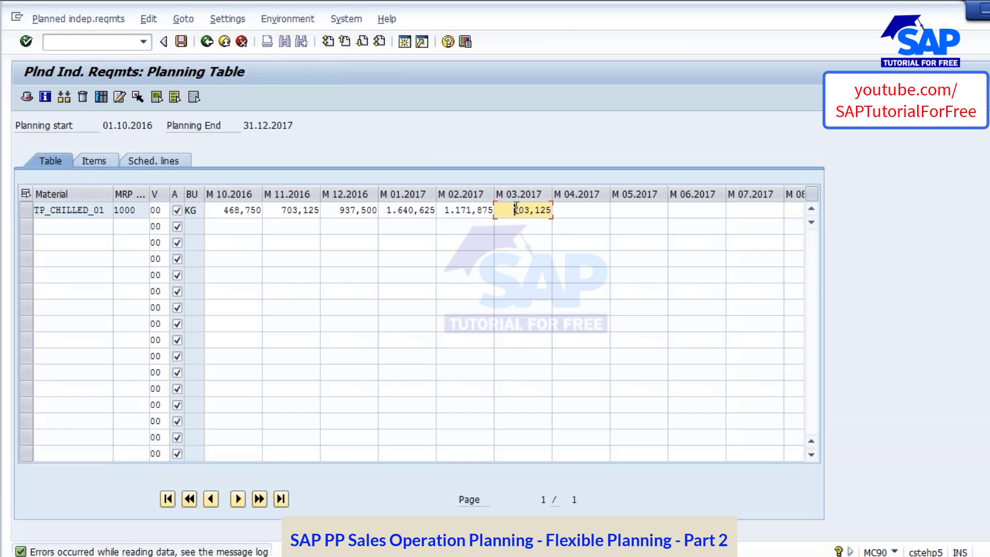
pyautogui.press('Return')
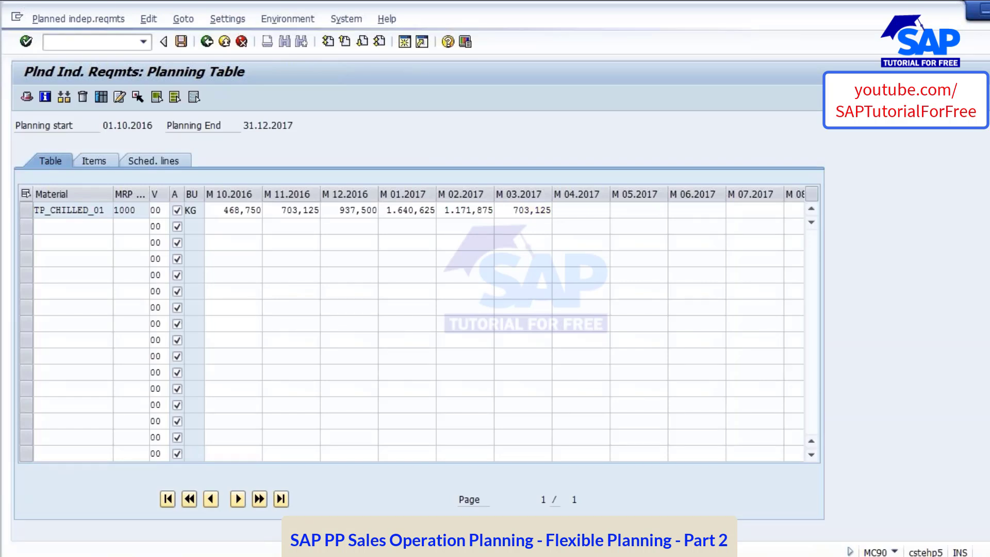
pyautogui.press('F3')
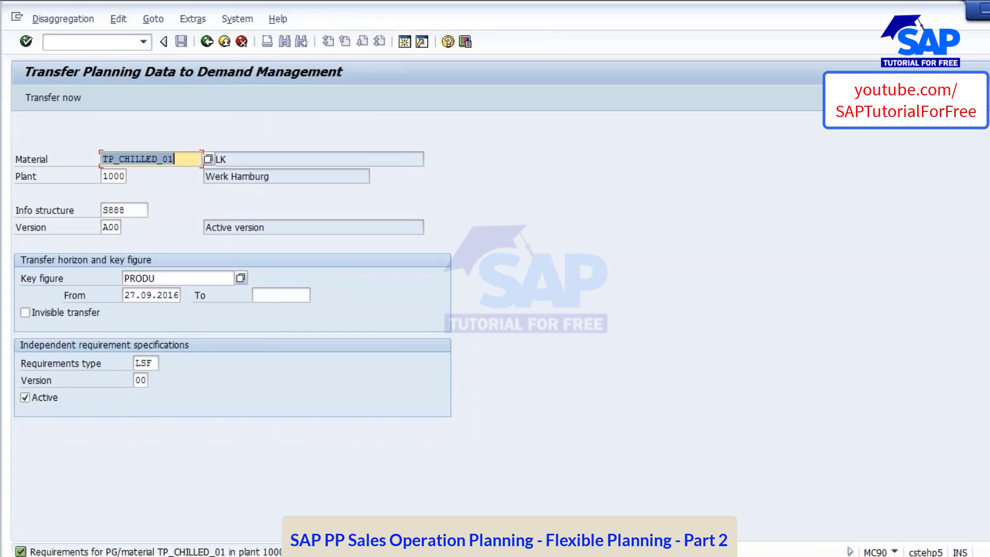
# Switch to the MD04 session, refresh the stock/requirements list for TP_CHILLED_01, and check the receipt/requirement quantities of the LSF independent requirements
pyautogui.click(405, 556)
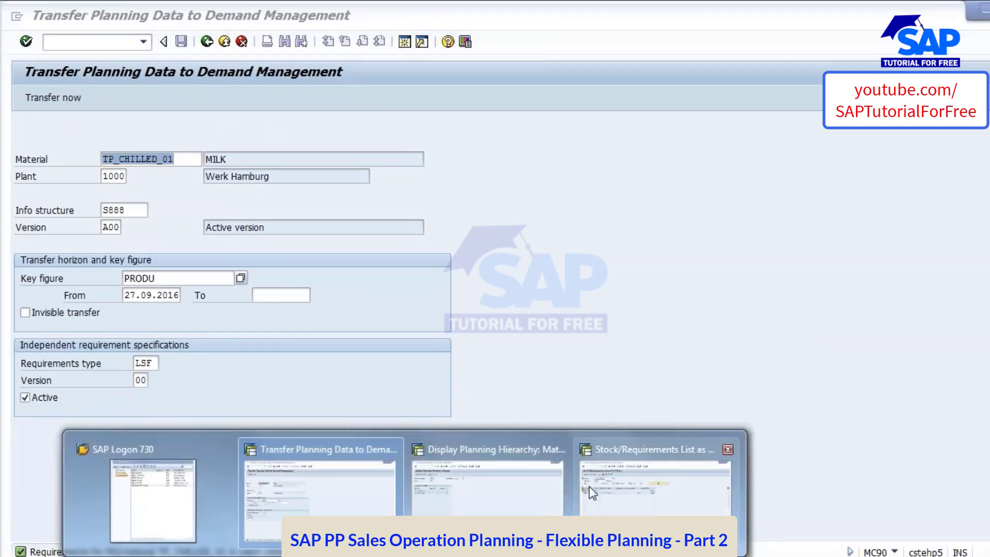
pyautogui.click(623, 471)
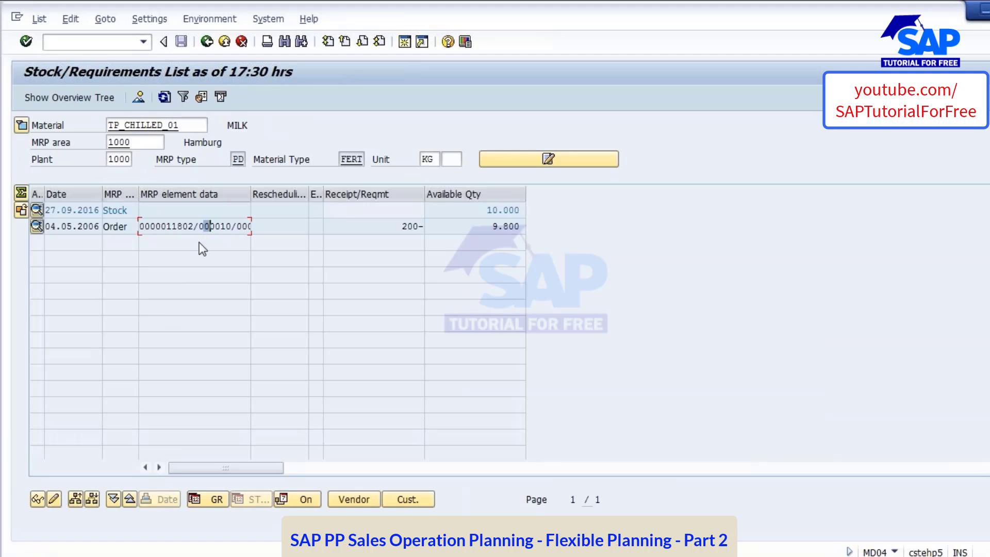
pyautogui.click(164, 97)
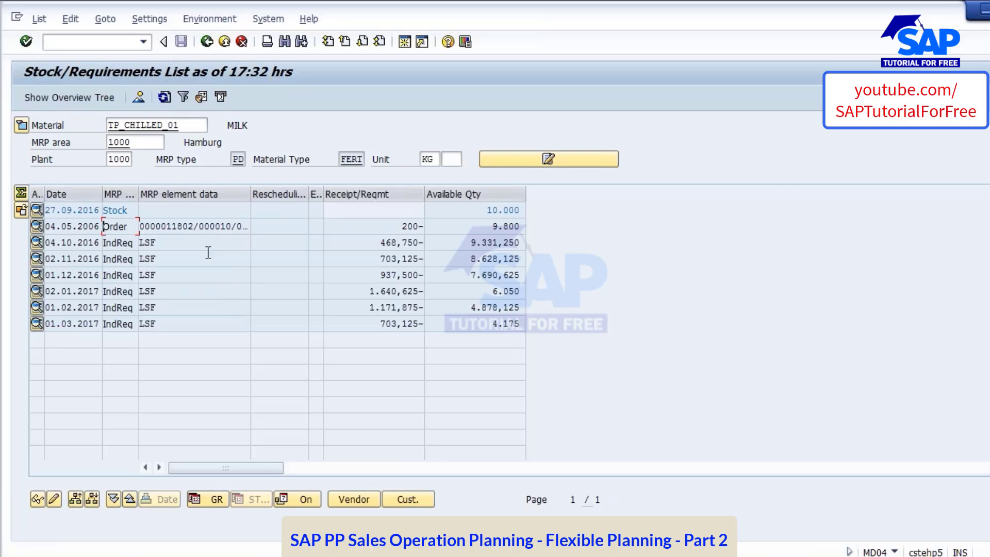
pyautogui.click(369, 266)
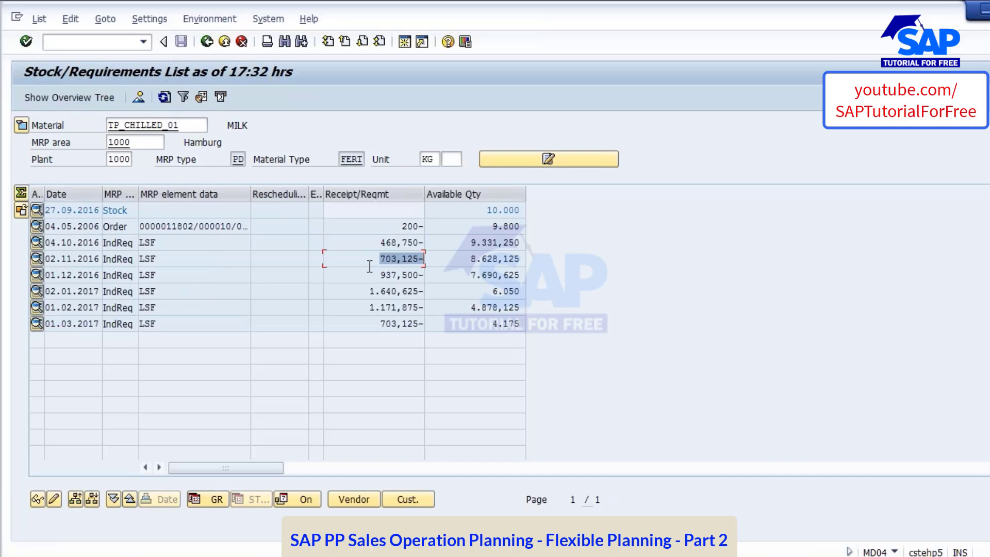
pyautogui.click(361, 278)
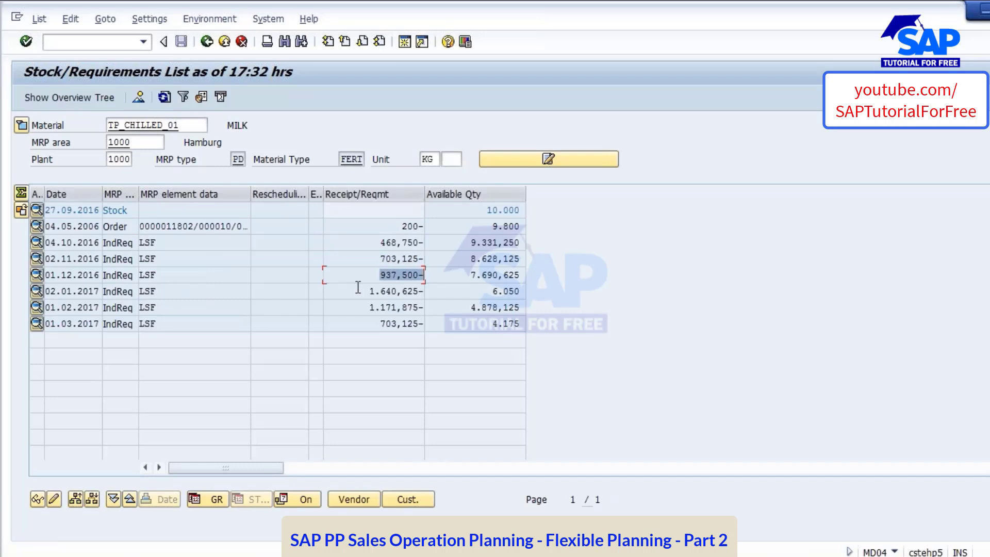
pyautogui.click(357, 289)
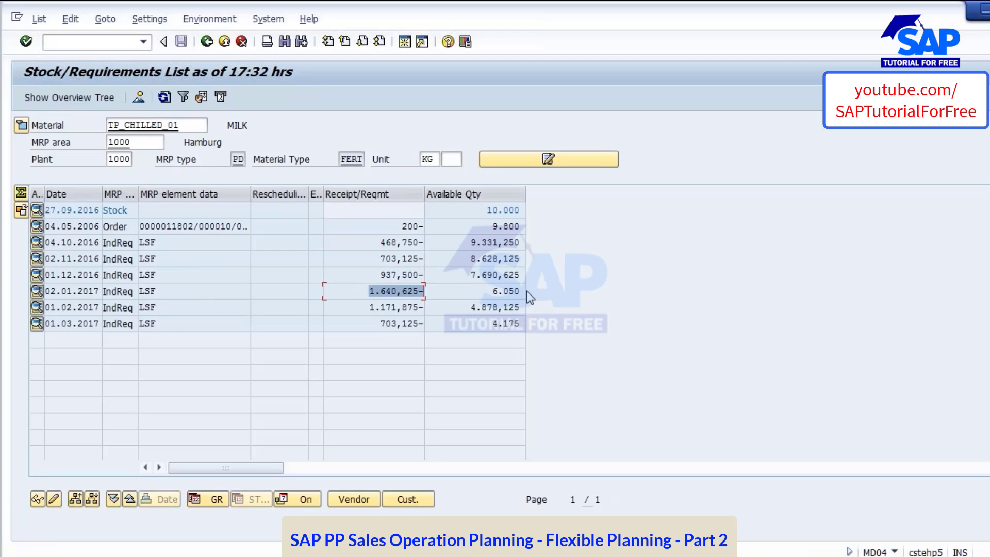
# Return to the MC90 session, switch to the Flexible Planning presentation in PowerPoint, and show the agenda on slide 2
pyautogui.press('F10')
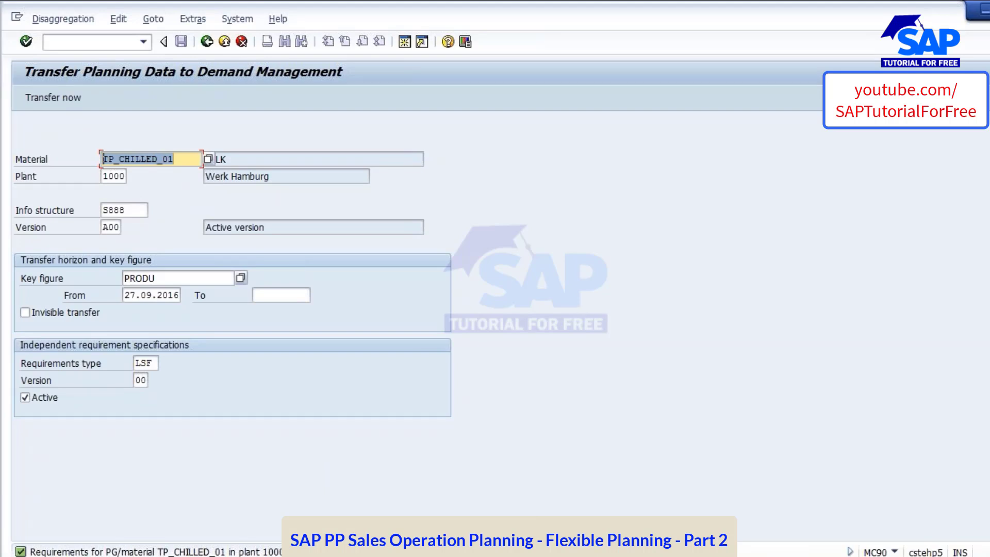
pyautogui.hotkey('alt', 'Tab')
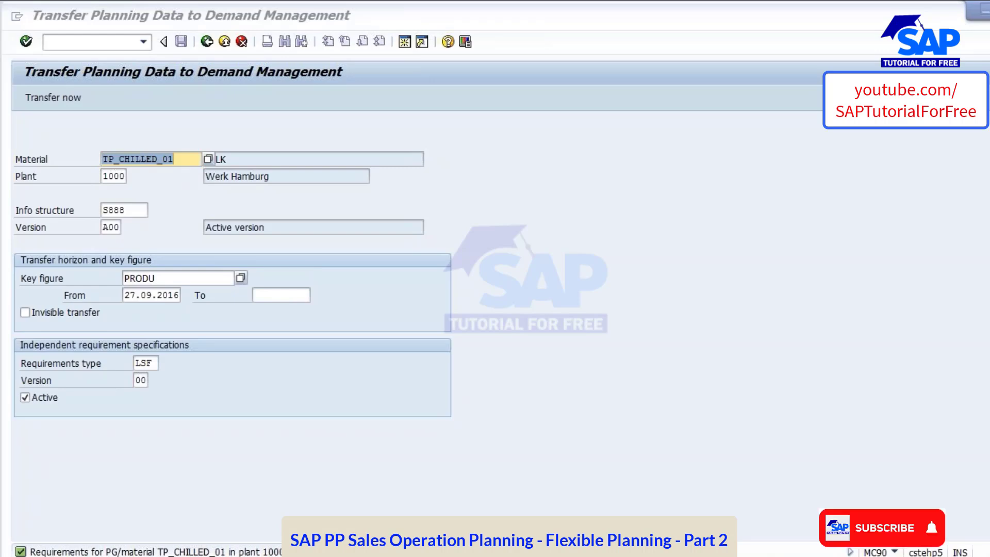
pyautogui.hotkey('alt', 'Tab')
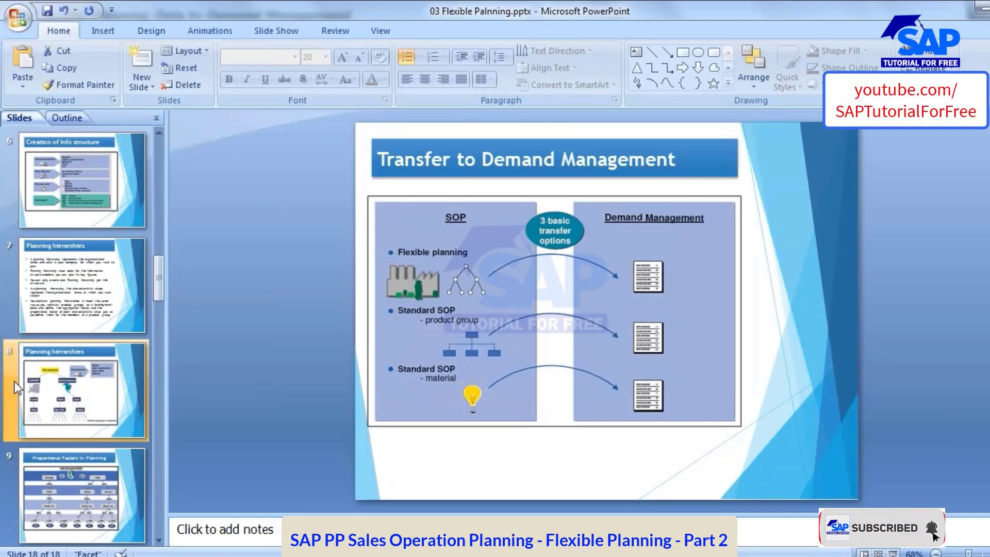
pyautogui.scroll(5, 59, 298)
pyautogui.click(60, 298)
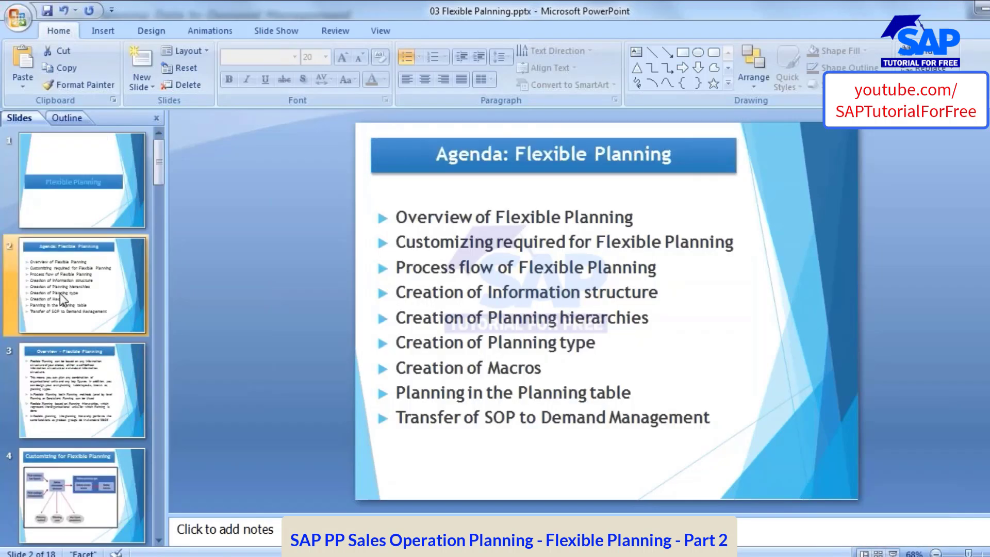
# Review the agenda by highlighting the topics from the overview to planning type, and from customizing to macros
pyautogui.moveTo(395, 212); pyautogui.dragTo(657, 351)
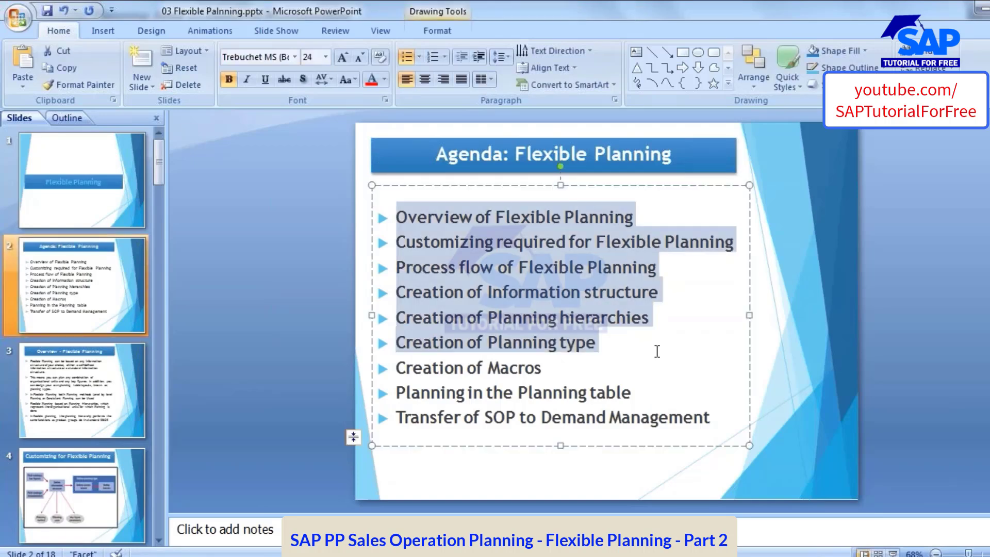
pyautogui.click(596, 321)
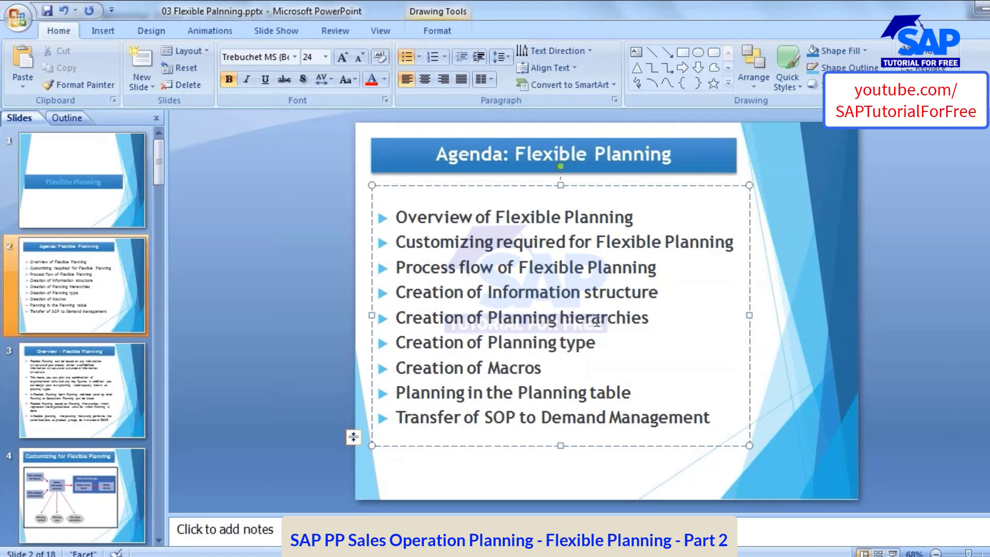
pyautogui.moveTo(562, 366); pyautogui.dragTo(394, 247)
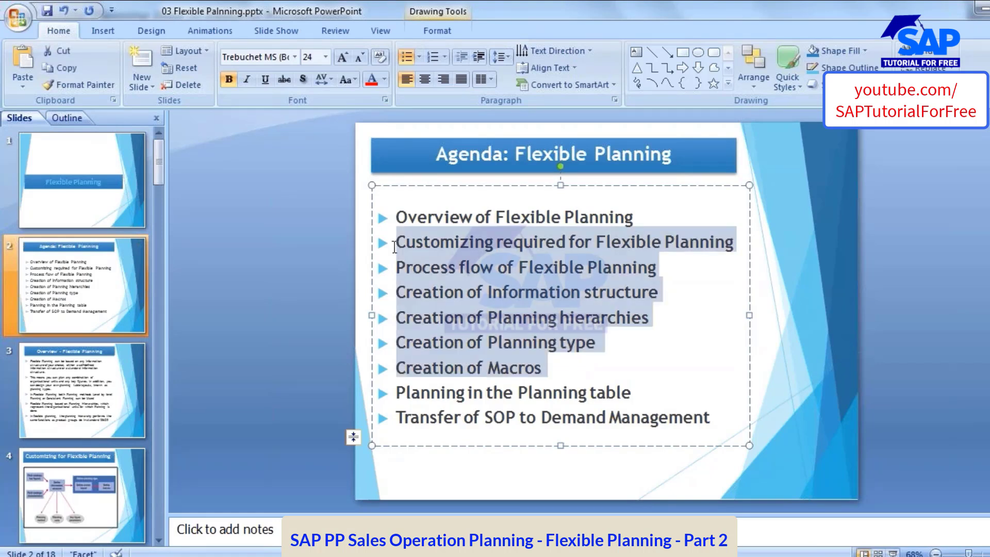